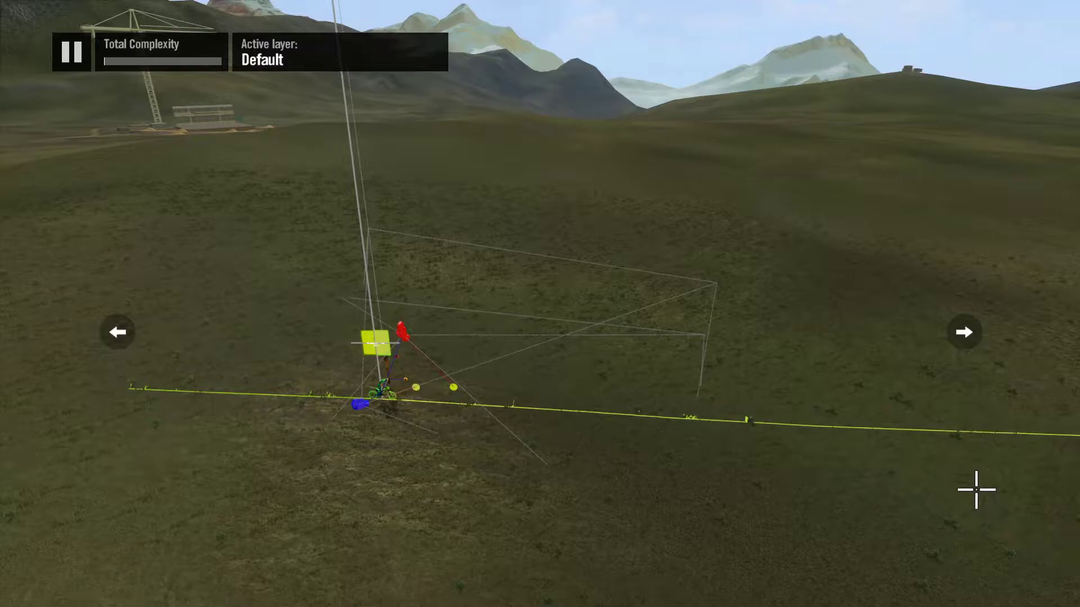
Step: Browse the object library to the General category of the Trials Fusion collection
key(d)
key(w)
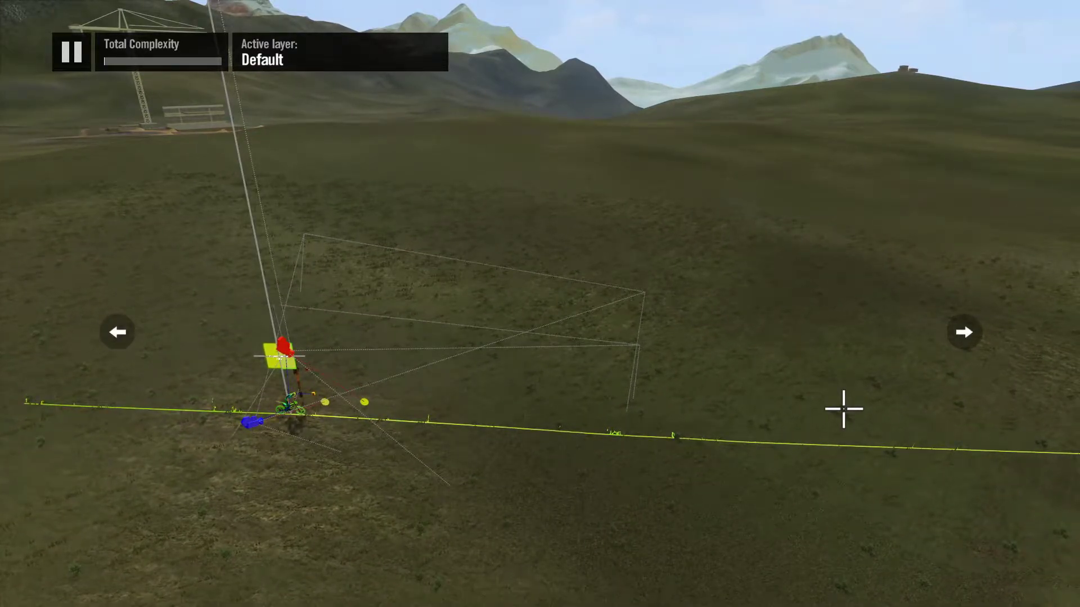
key(w)
key(d)
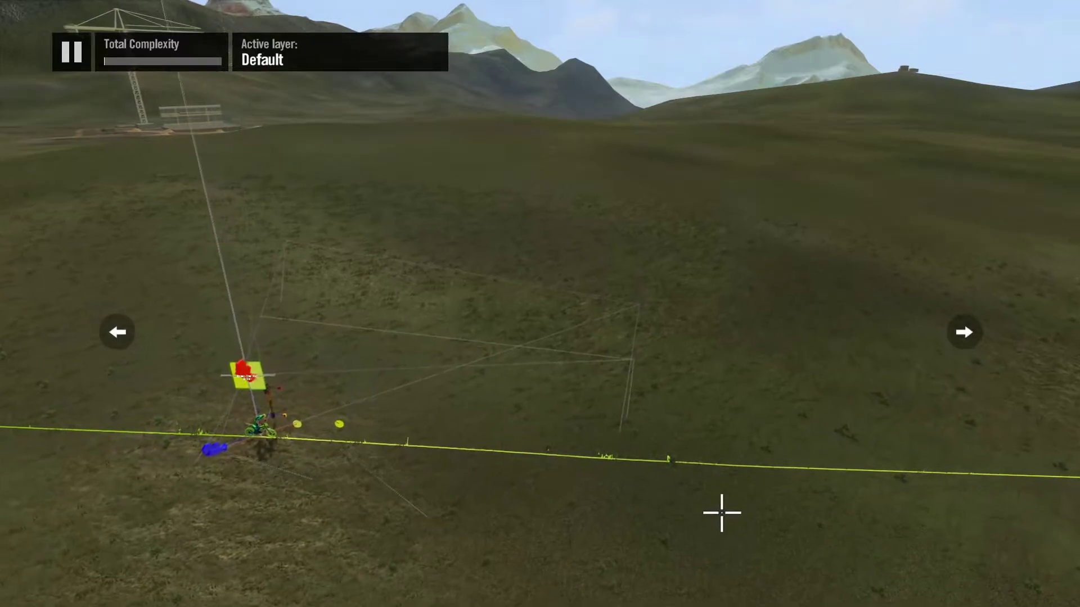
key(d)
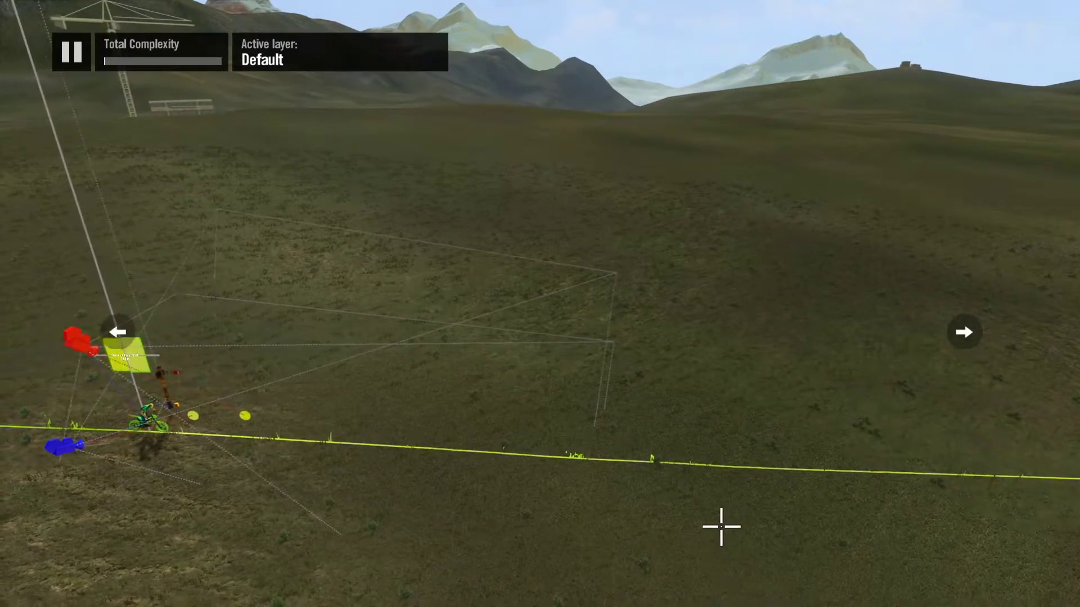
key(Tab)
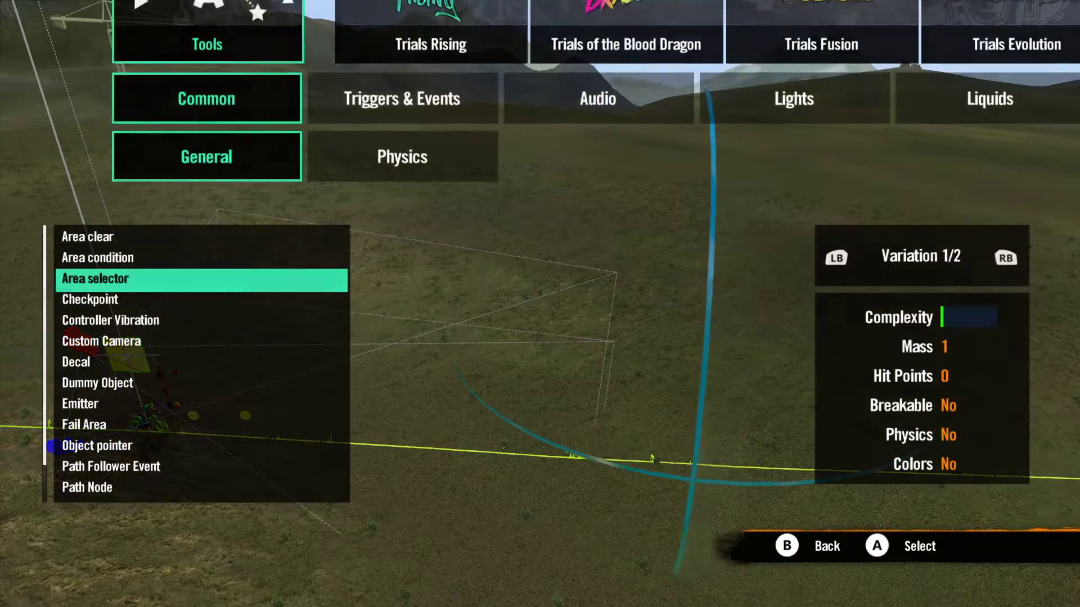
key(Escape)
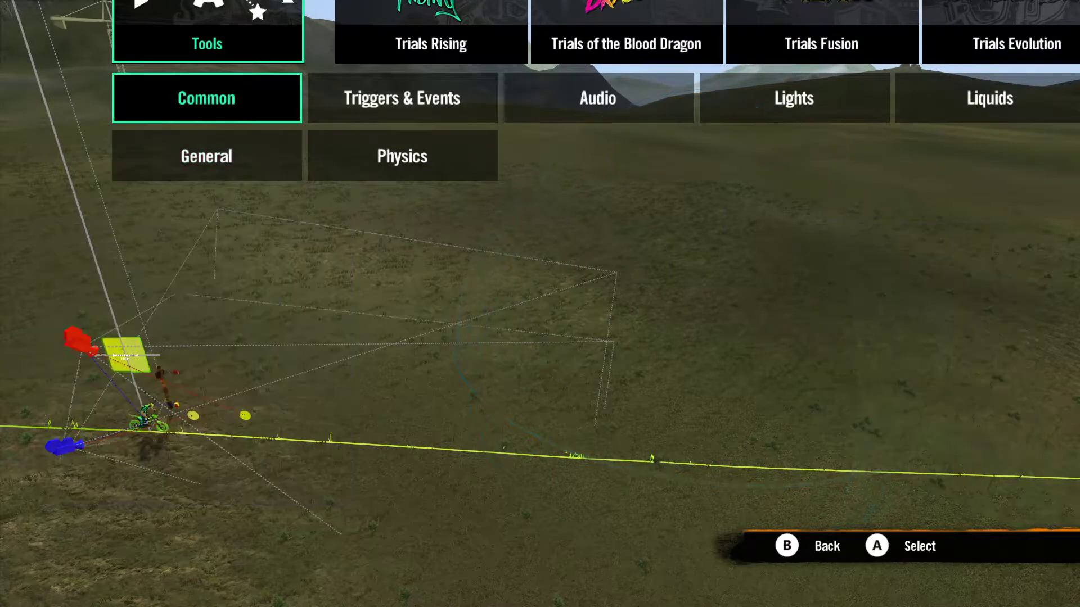
key(Escape)
key(Right)
key(Right)
key(Right)
key(Return)
Step: Place a 3D number S object from the Letters group, showing 0, above the driving line
key(Right)
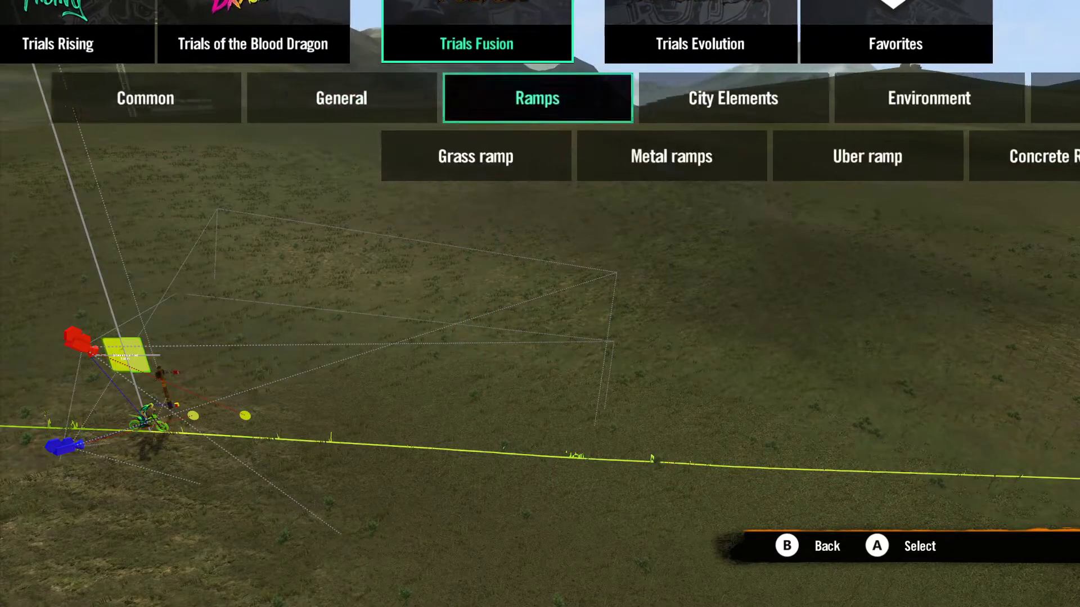
key(Left)
key(Return)
key(Right)
key(Right)
key(Right)
key(Right)
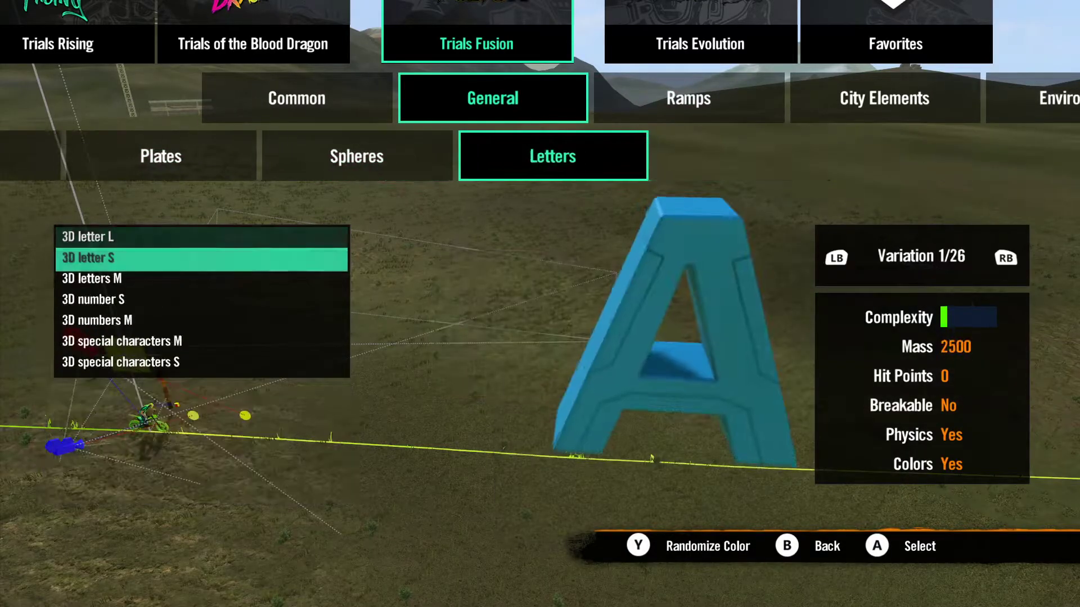
key(Down)
key(Down)
key(Return)
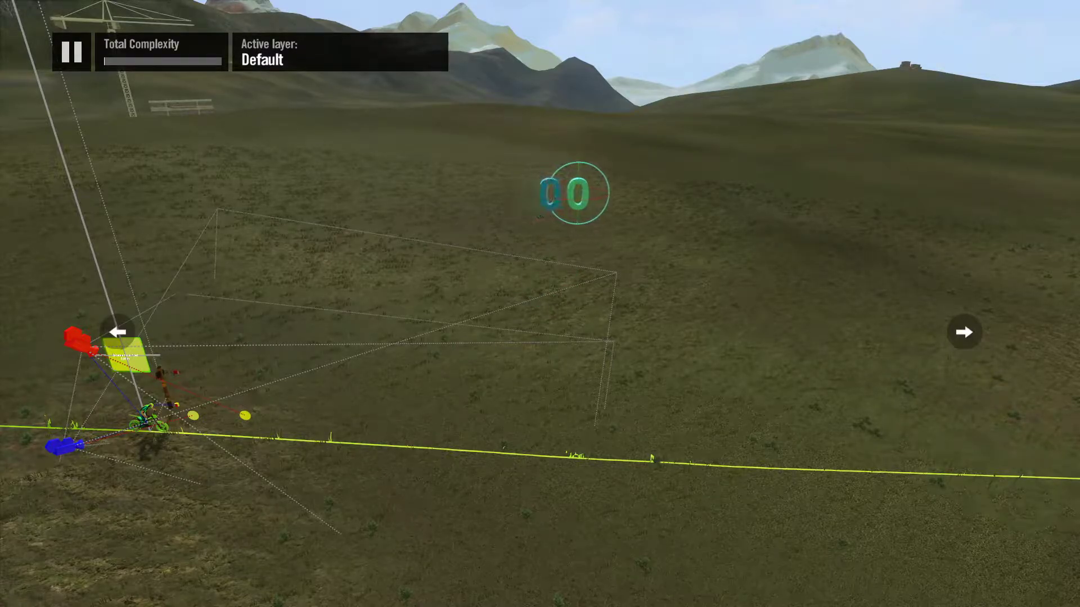
Step: Extend the row with copies of the number set to variations 2 and 3, showing digits 1 and 2
key(Right)
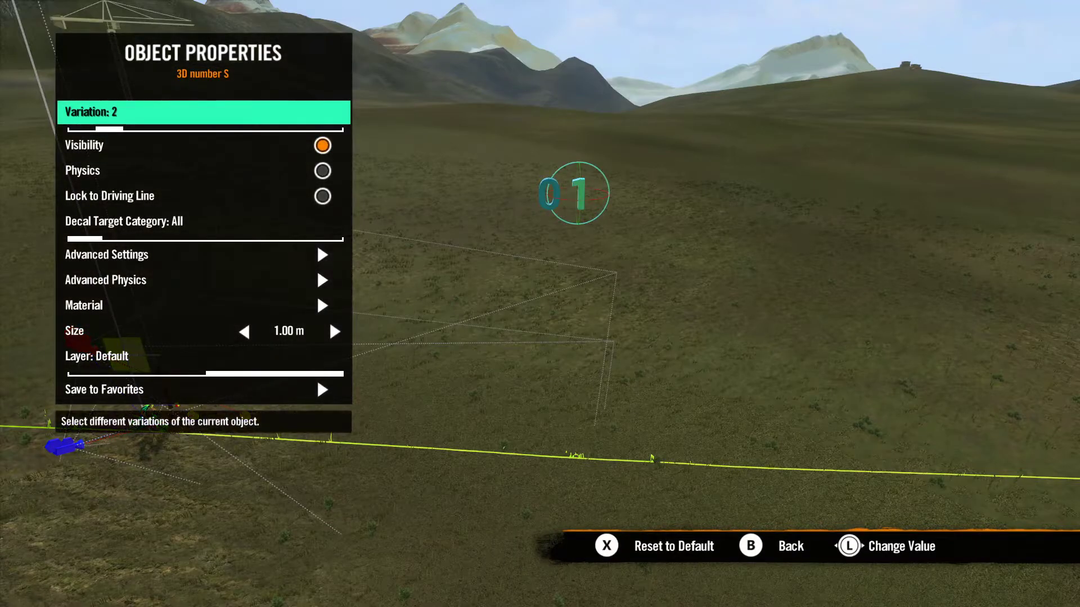
key(Escape)
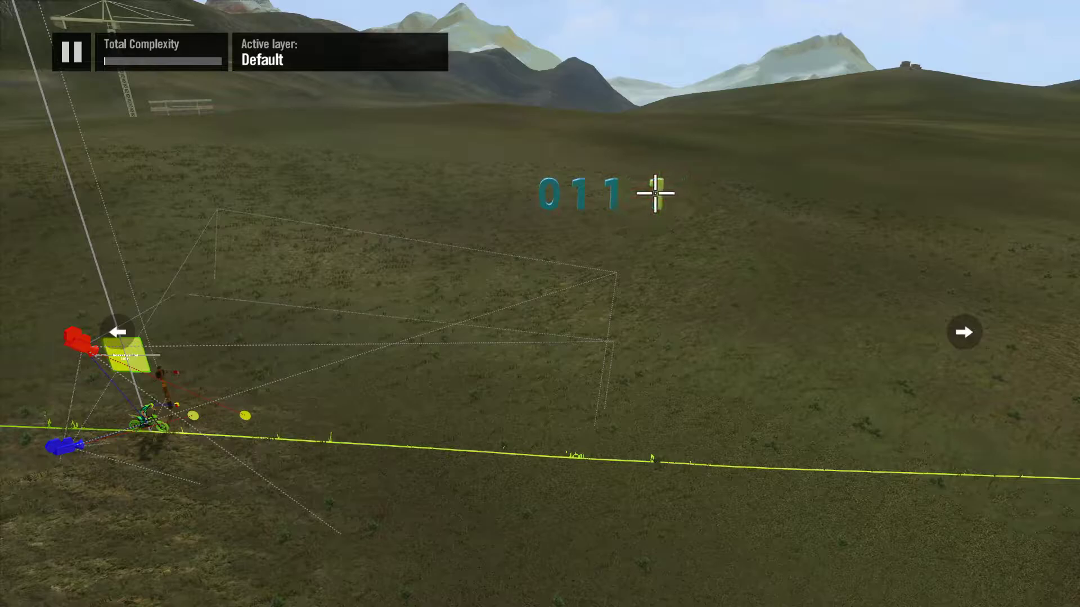
click(615, 194)
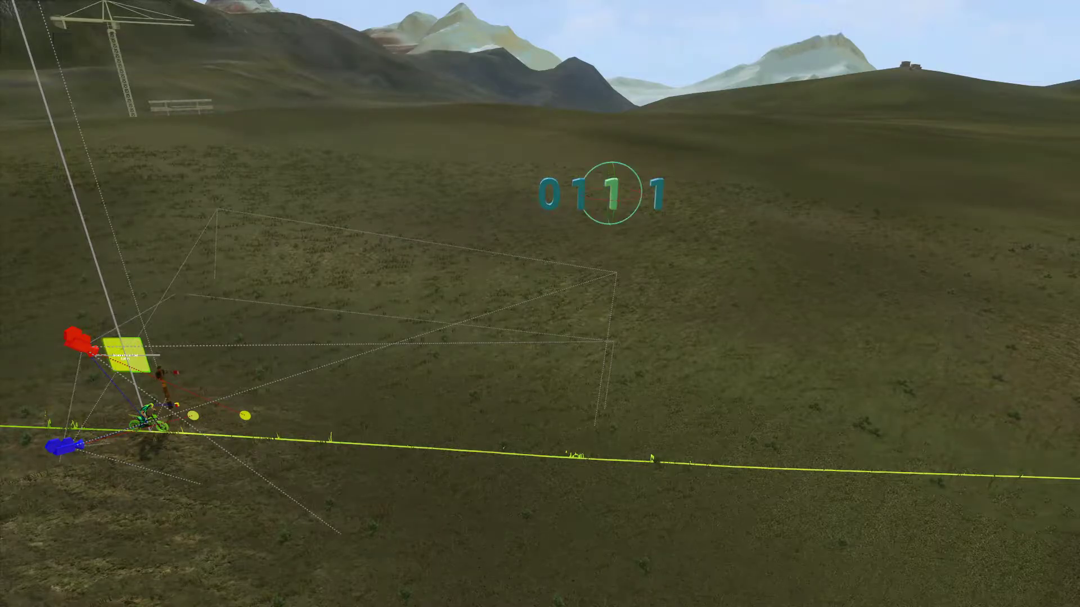
key(Right)
key(Escape)
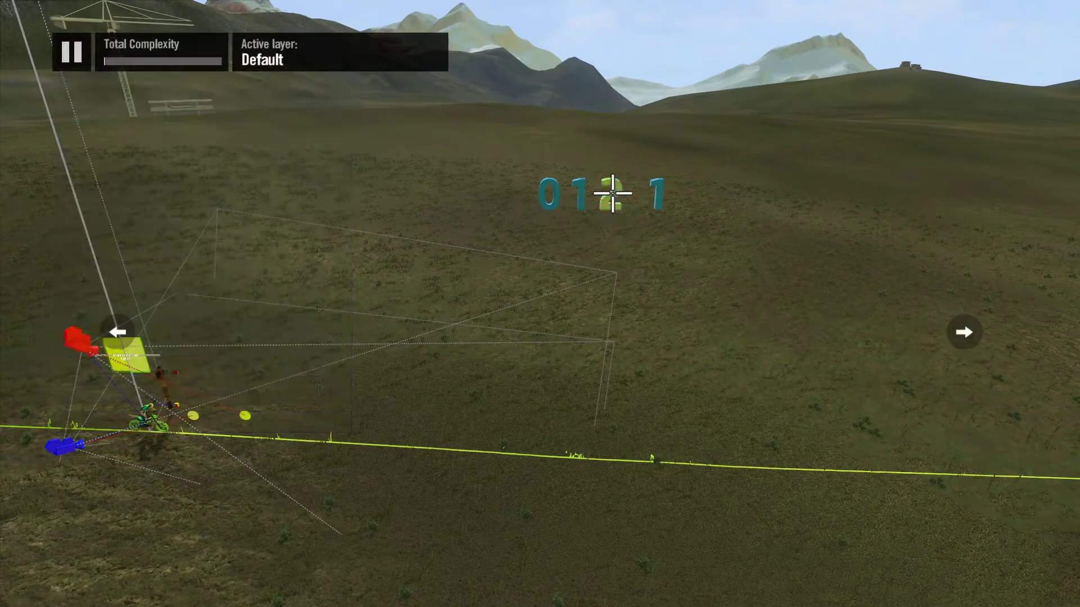
Step: Complete the first row with number copies set to variations 4 and 5, showing digits 3 and 4
click(658, 194)
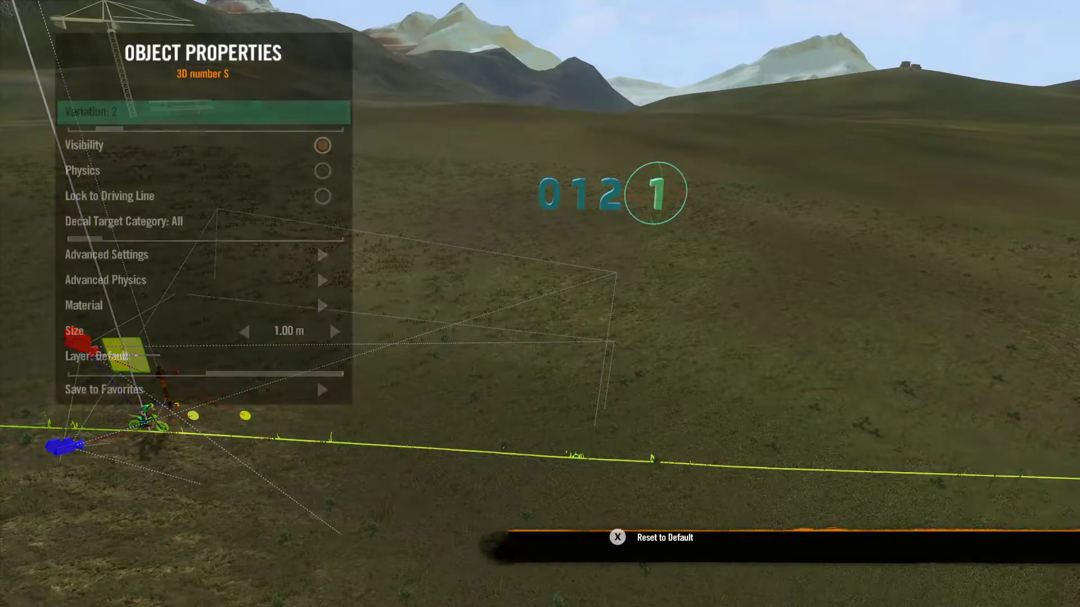
key(Right)
key(Right)
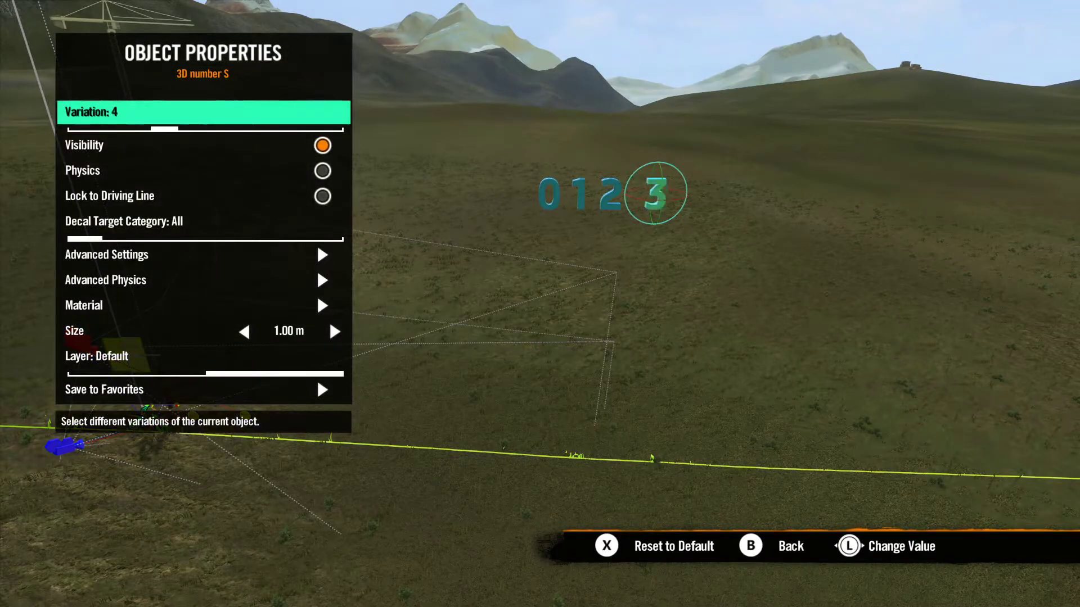
key(Escape)
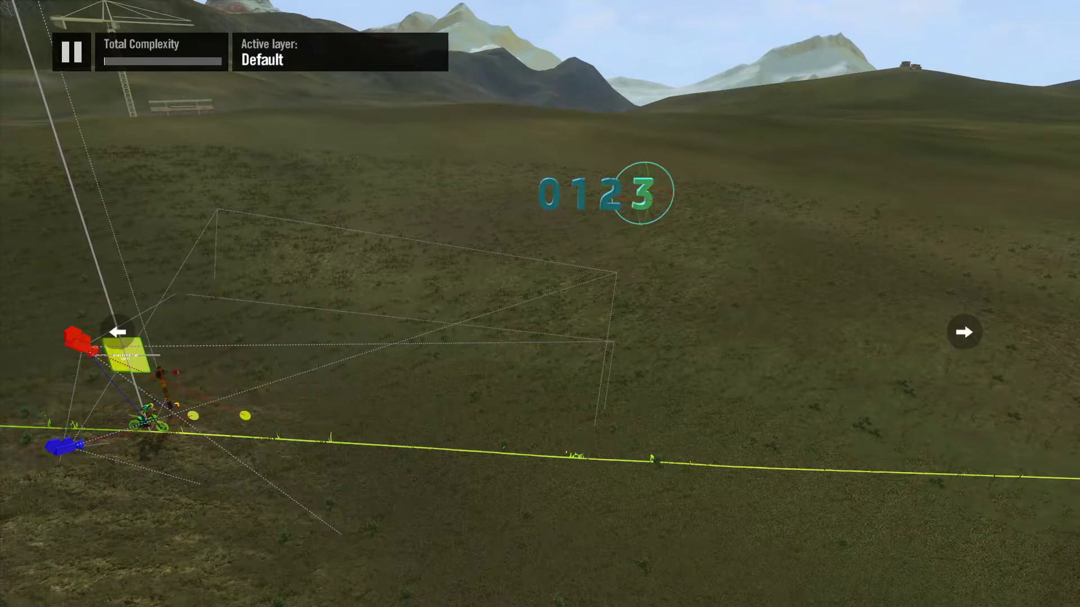
click(681, 194)
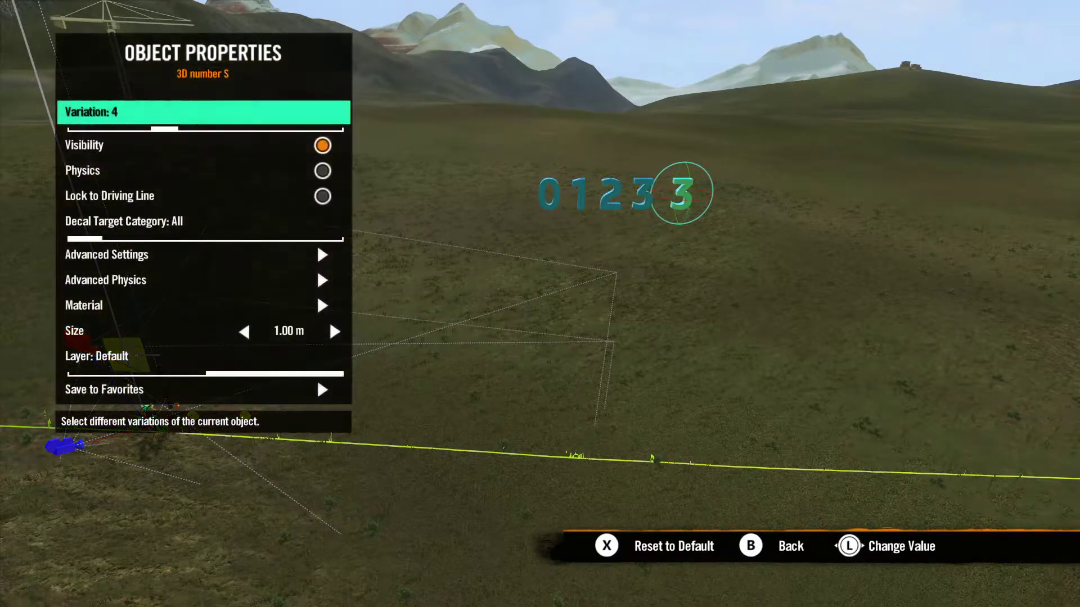
key(Right)
key(Escape)
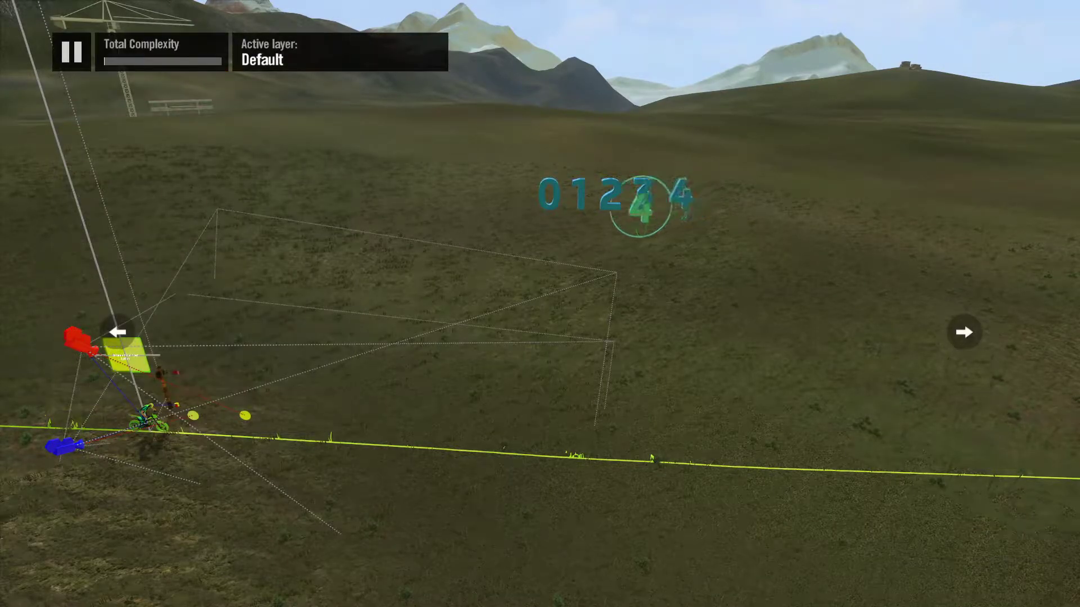
Step: Start a second row below 0 with number copies set to variations 6 and 7, showing digits 5 and 6
key(Return)
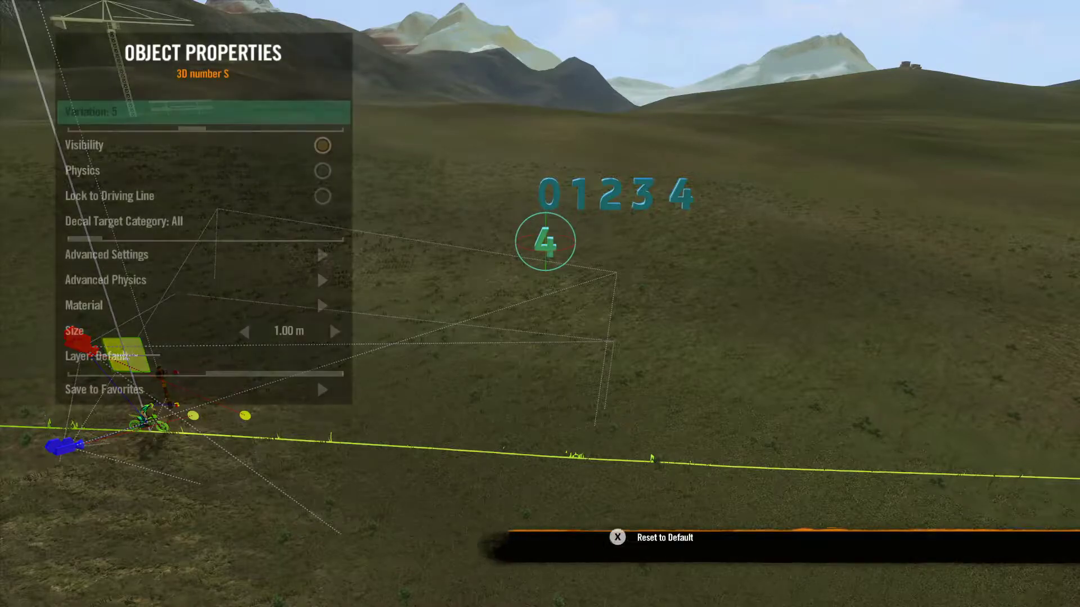
key(Right)
key(Escape)
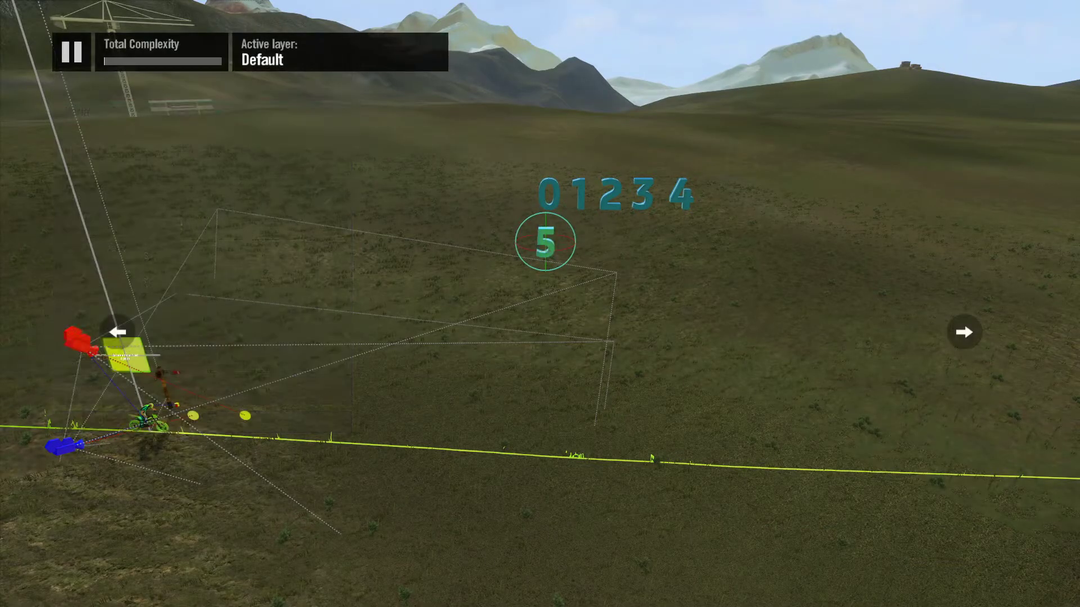
key(Return)
key(Right)
key(Escape)
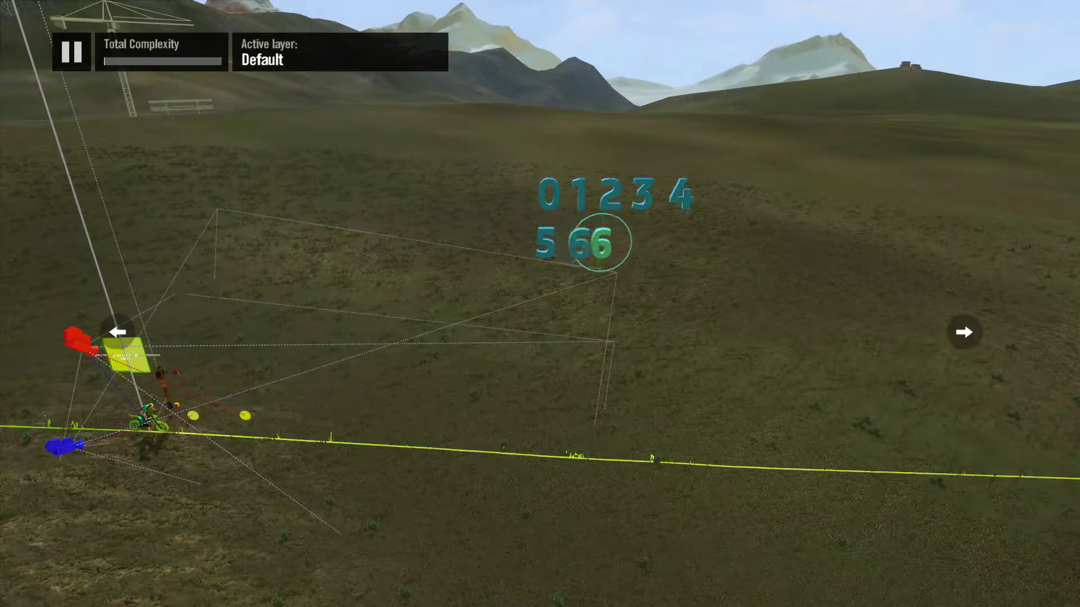
Step: Continue the second row with number copies set to variations 8 and 9, showing digits 7 and 8
key(Return)
key(Right)
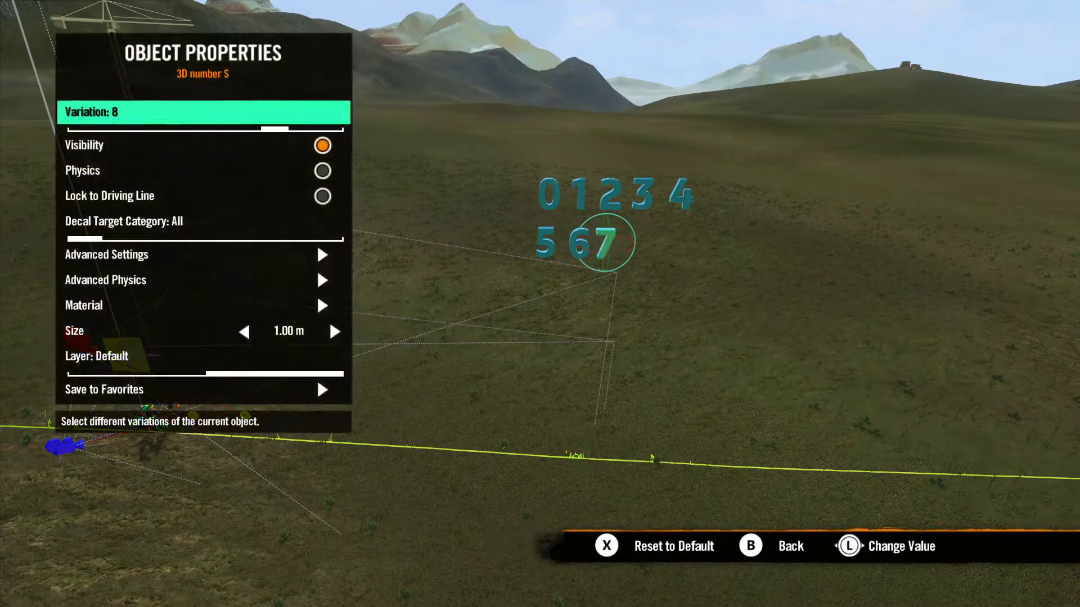
key(Escape)
key(Return)
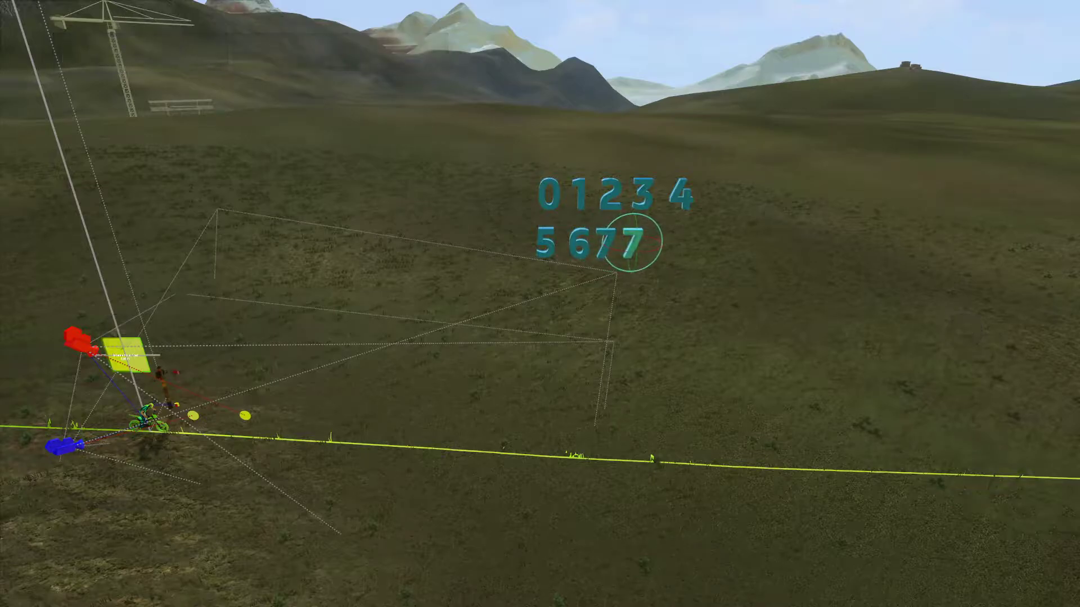
key(Right)
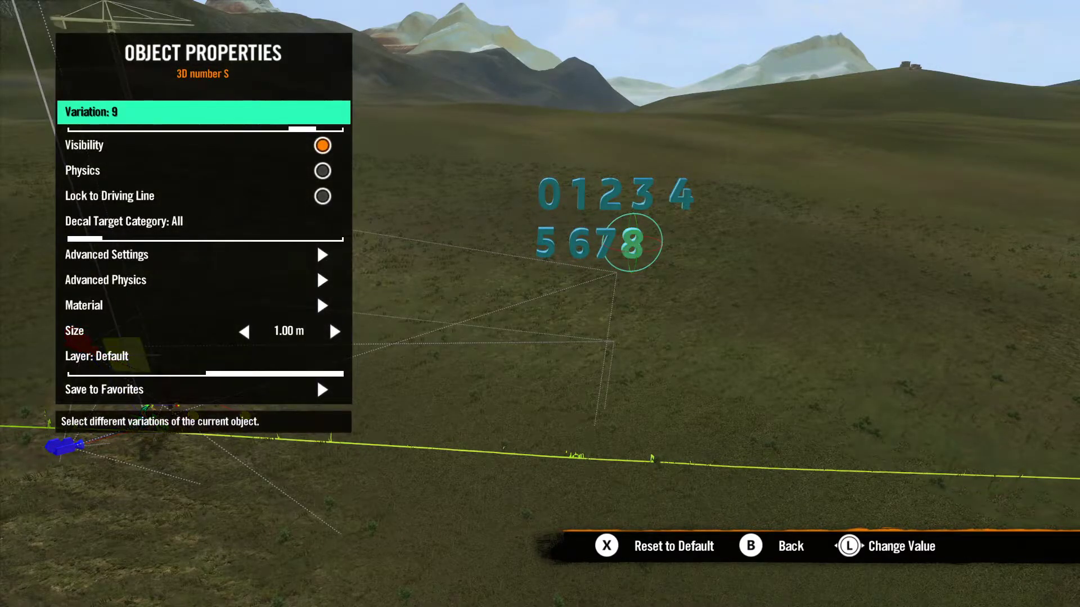
key(Escape)
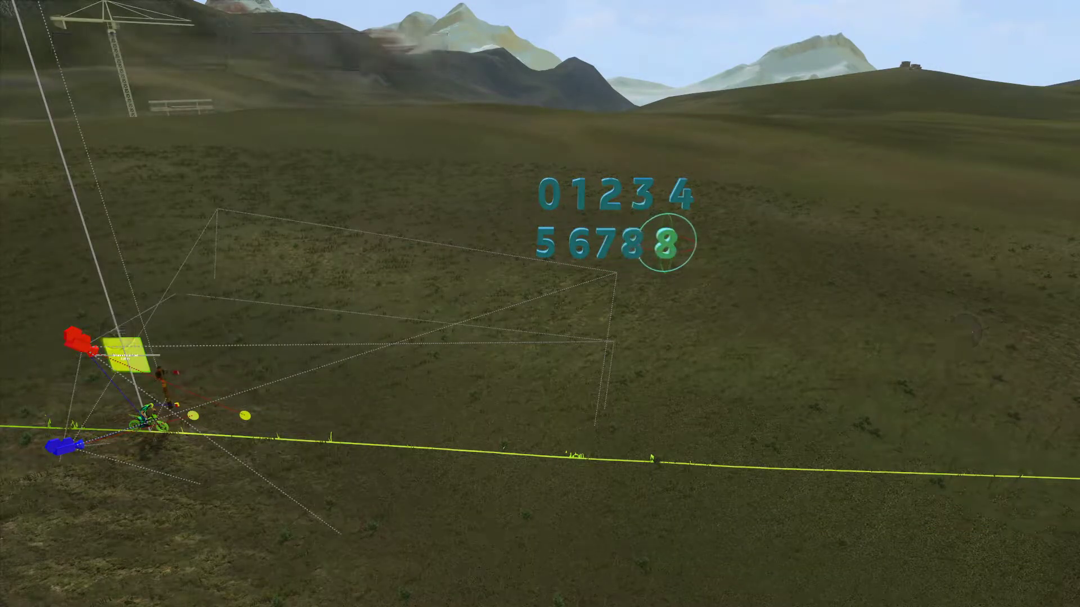
Step: Finish the second row with a number copy set to variation 10, showing digit 9
key(Return)
key(Right)
key(Escape)
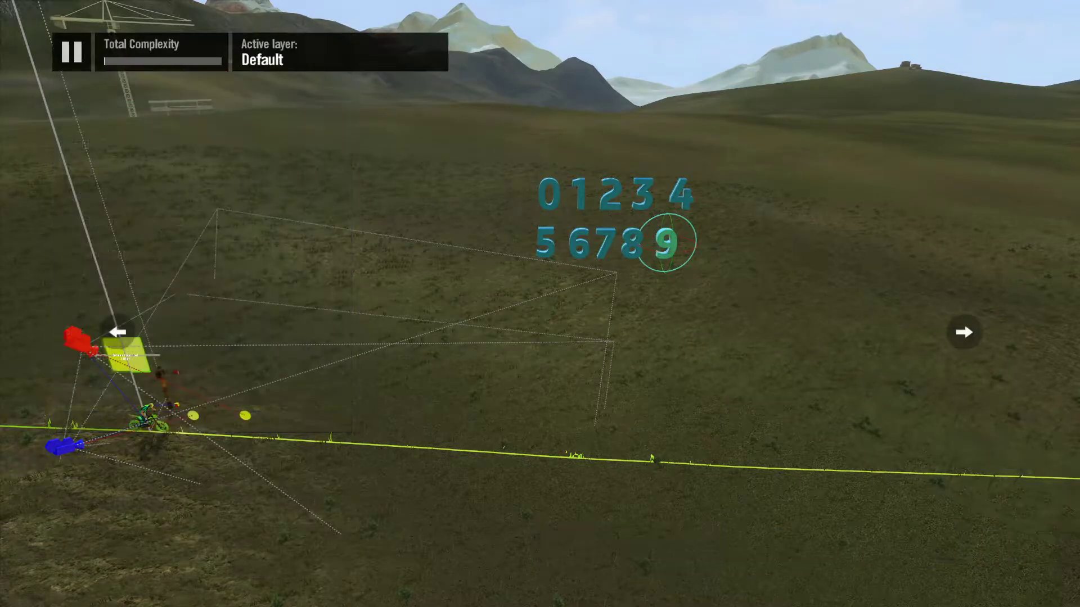
Step: Place a 3D letter S object showing A below the digit 5 to start a third row
key(Return)
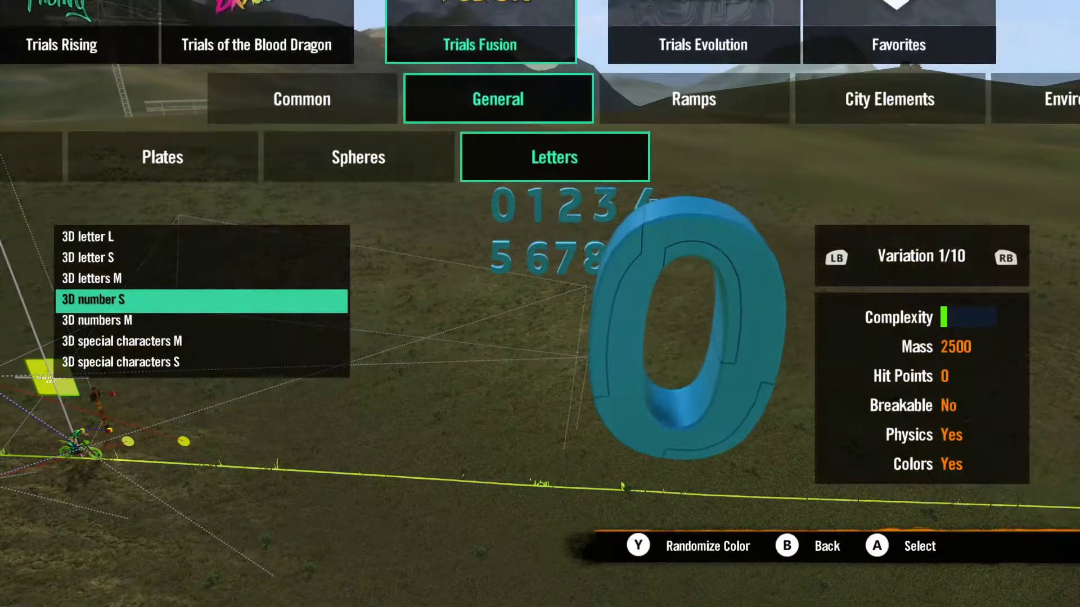
key(Up)
key(Up)
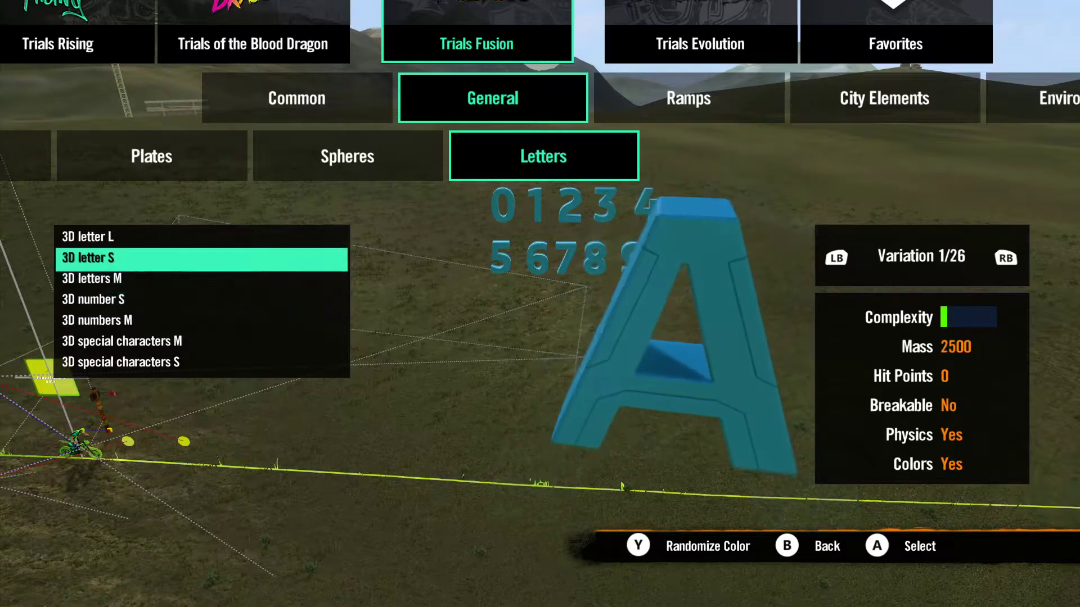
key(Return)
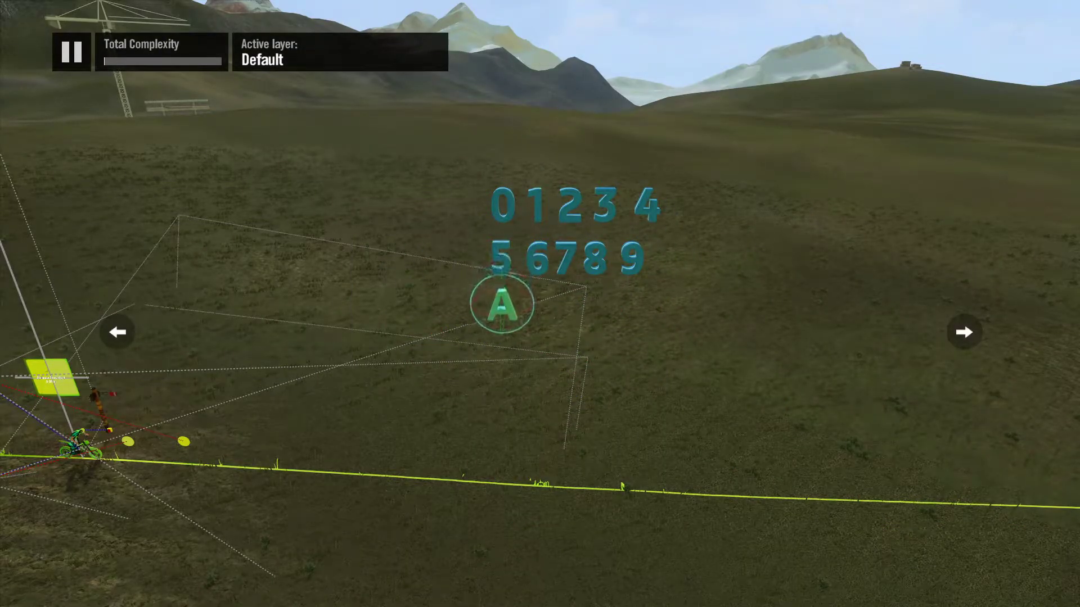
Step: Add letter copies beside A set to variations 2 and 3, showing B and C
key(Return)
key(Right)
key(Escape)
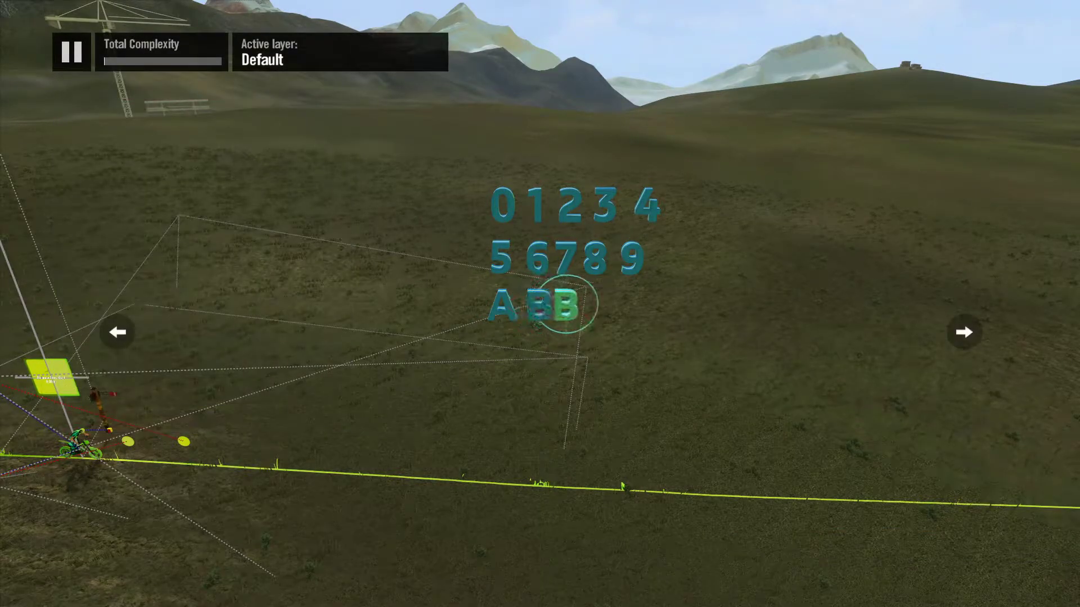
key(Return)
key(Right)
key(Escape)
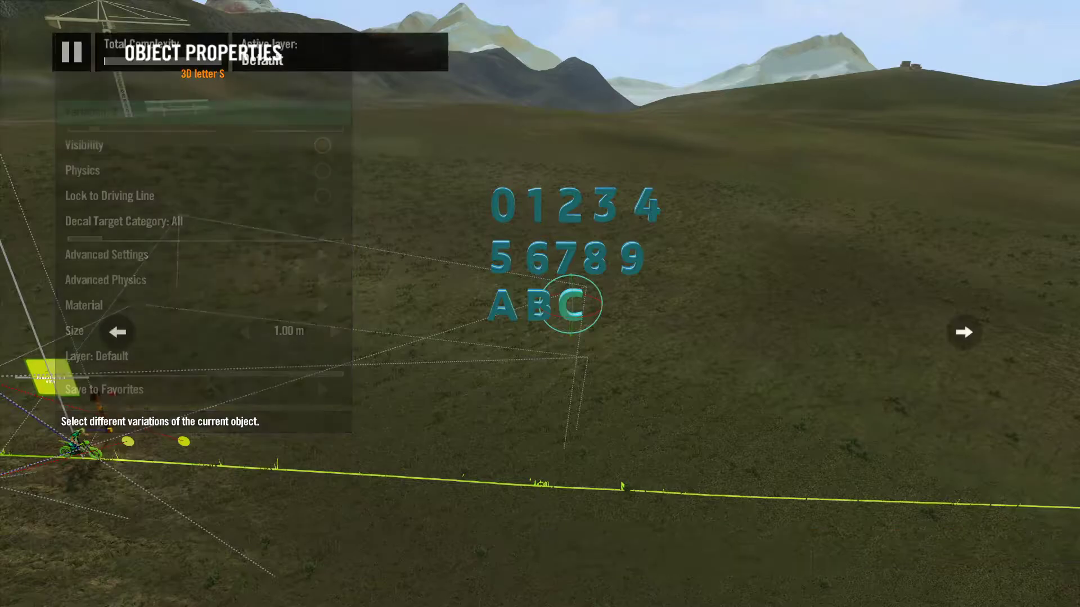
Step: Complete the letter row with copies set to variations 4 and 5, showing D and E
key(Return)
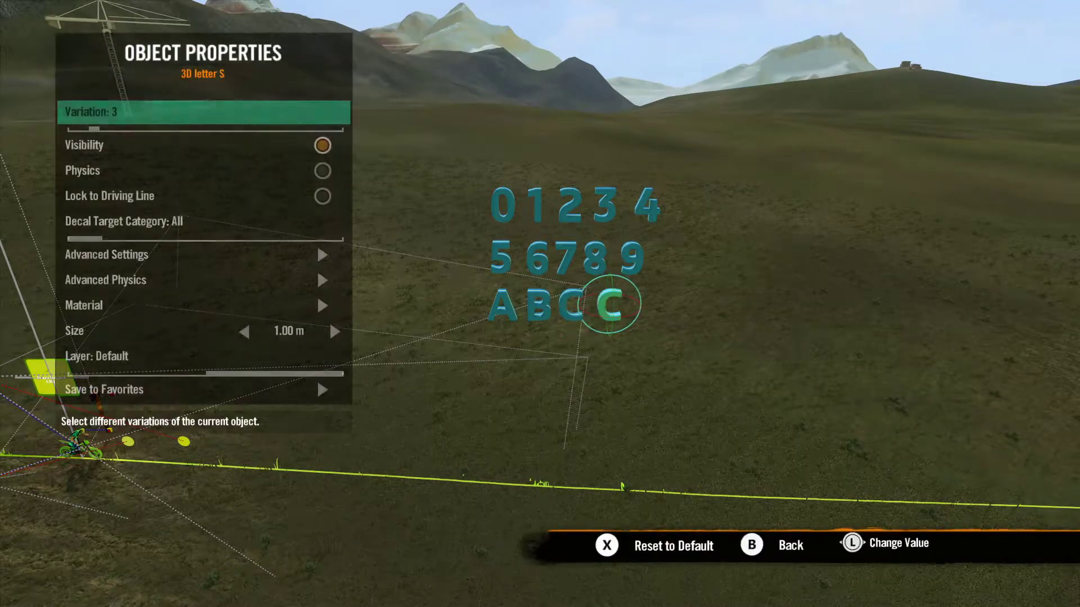
key(Right)
key(Escape)
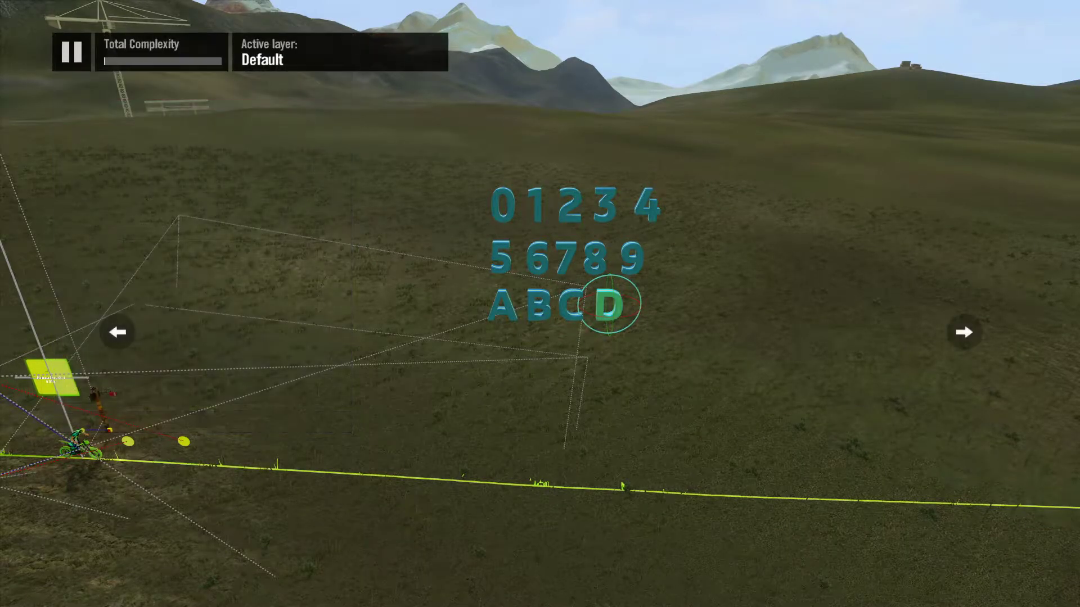
key(Return)
key(Right)
key(Escape)
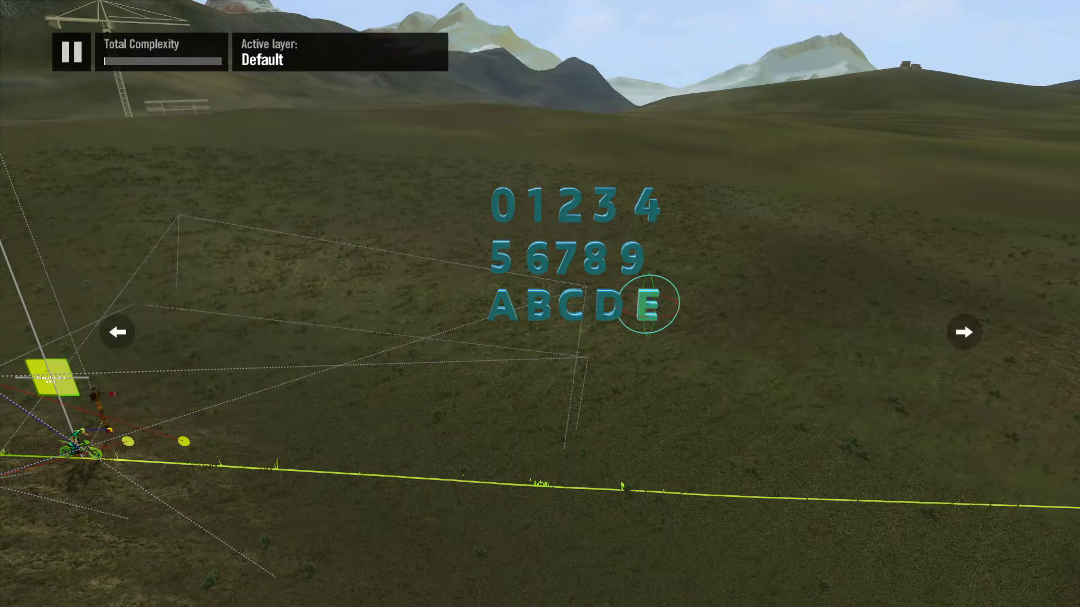
Step: Add a letter copy centred below the A–E row and set it to variation 6, showing F
key(Return)
key(Right)
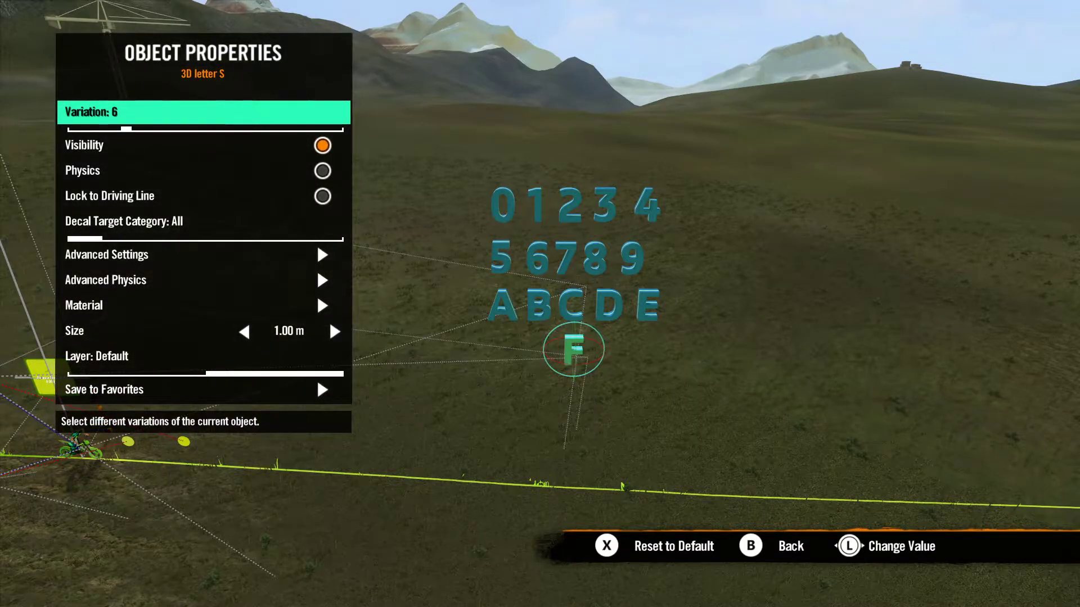
key(Escape)
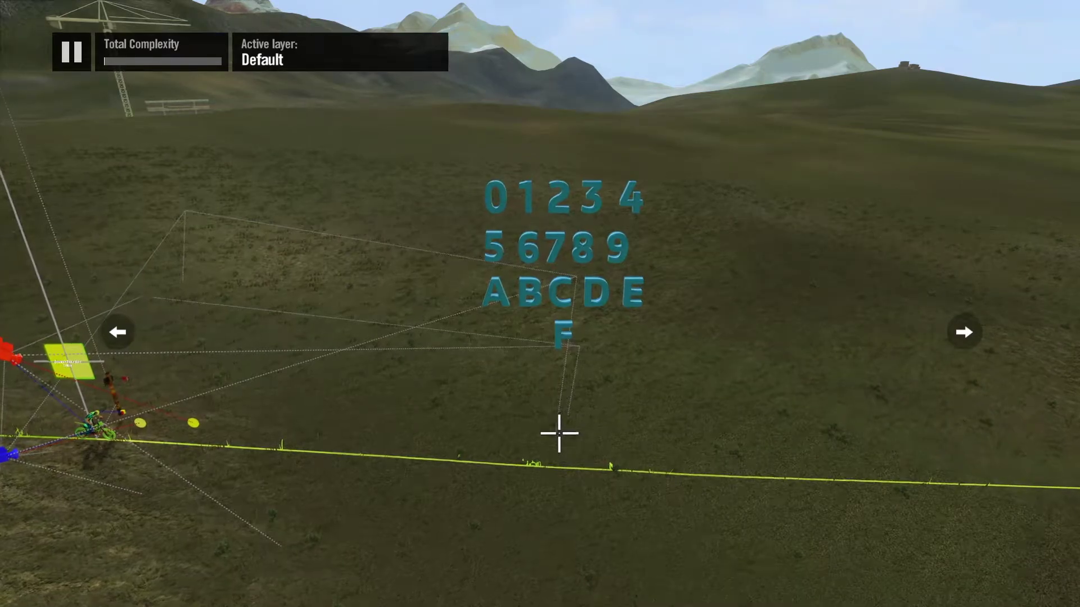
Step: Add a Custom Camera object from the general tools to the scene
key(Tab)
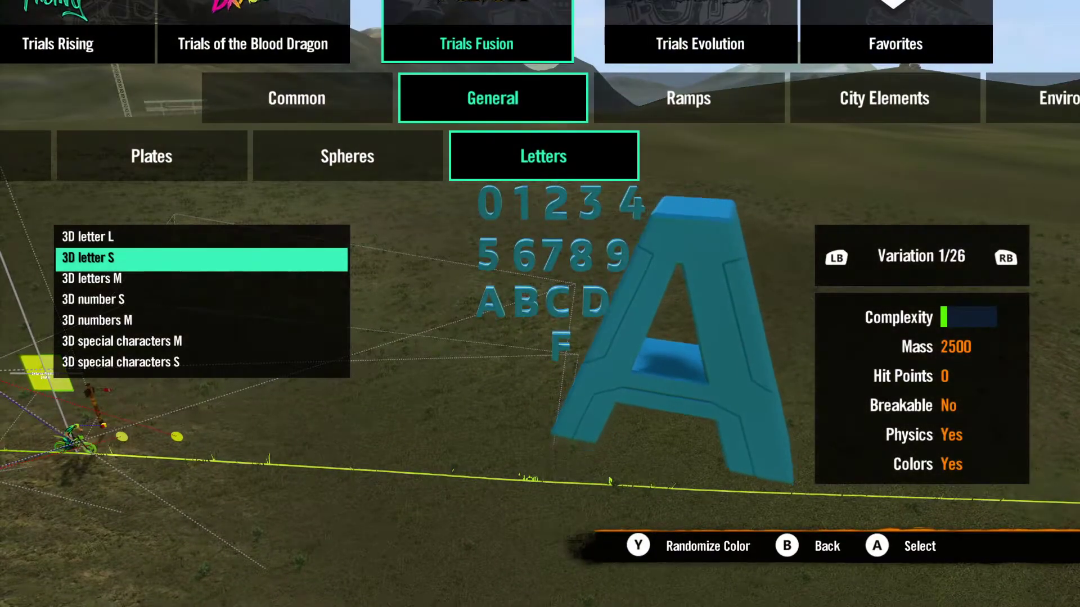
key(Escape)
key(Left)
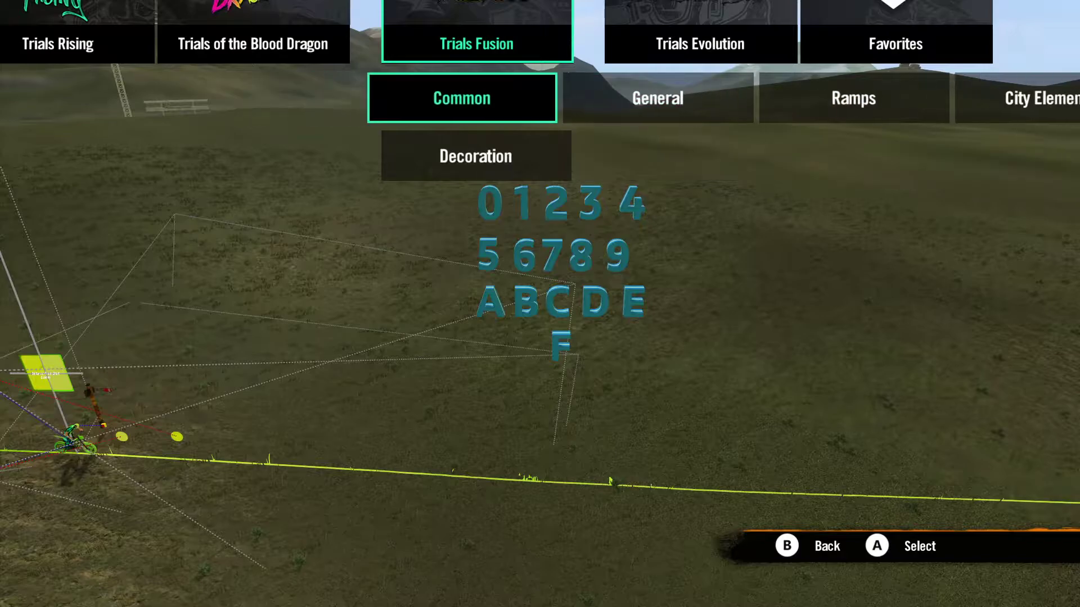
key(Escape)
key(Left)
key(Left)
key(Left)
key(Return)
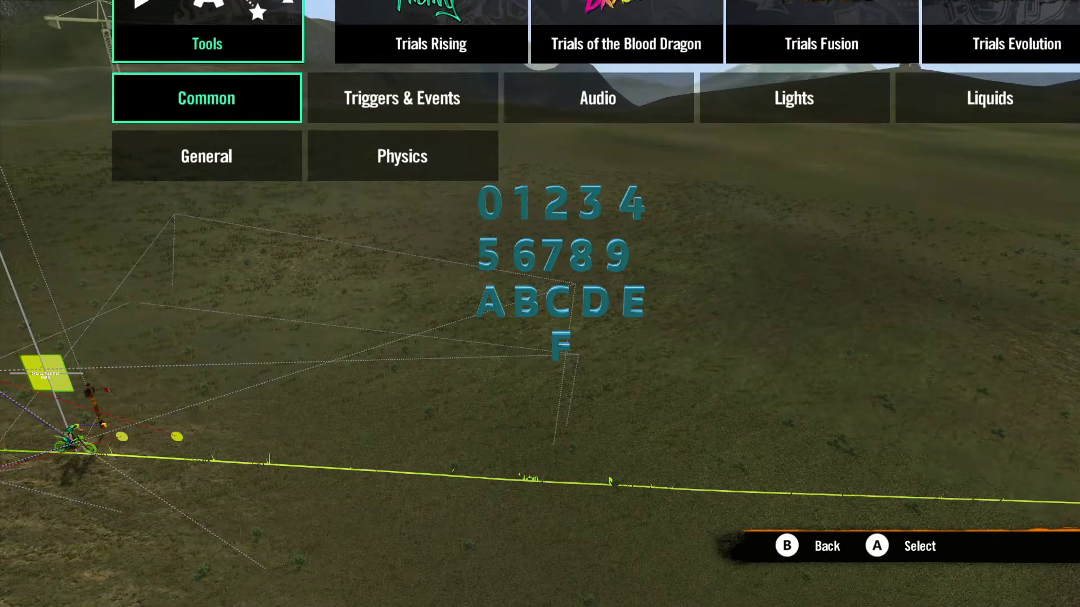
key(Return)
key(Down)
key(Down)
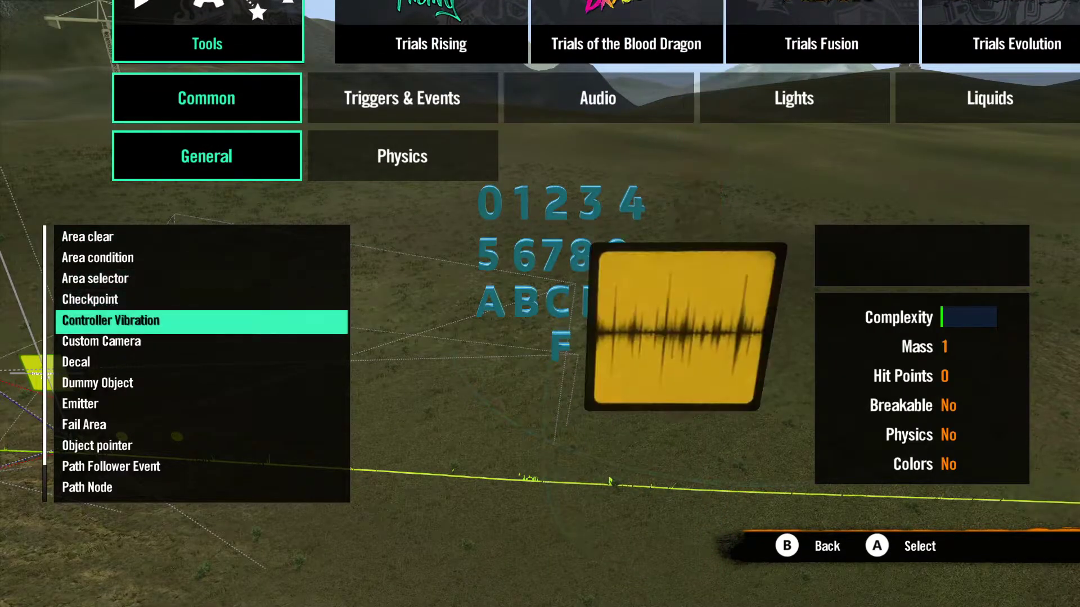
Step: Enable Use as Game Camera in the custom camera's advanced settings
key(Down)
key(Return)
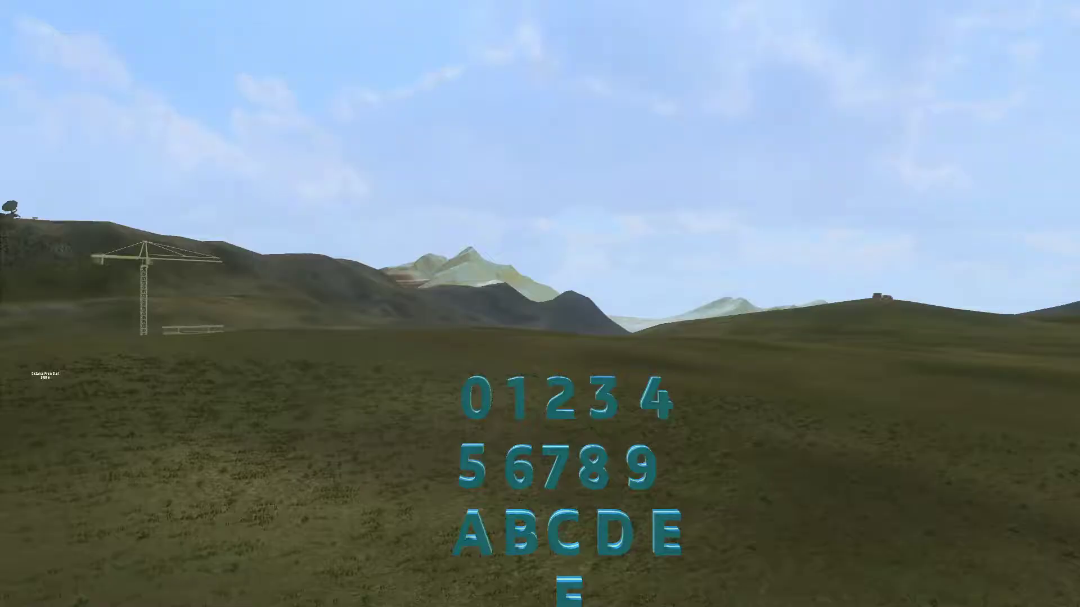
key(Down)
key(Down)
key(Down)
key(Down)
key(Down)
key(Return)
key(Up)
Step: Reposition and rotate the custom camera so its view frames all the character rows right of centre, with mountains behind
key(Up)
key(Up)
key(Down)
key(Return)
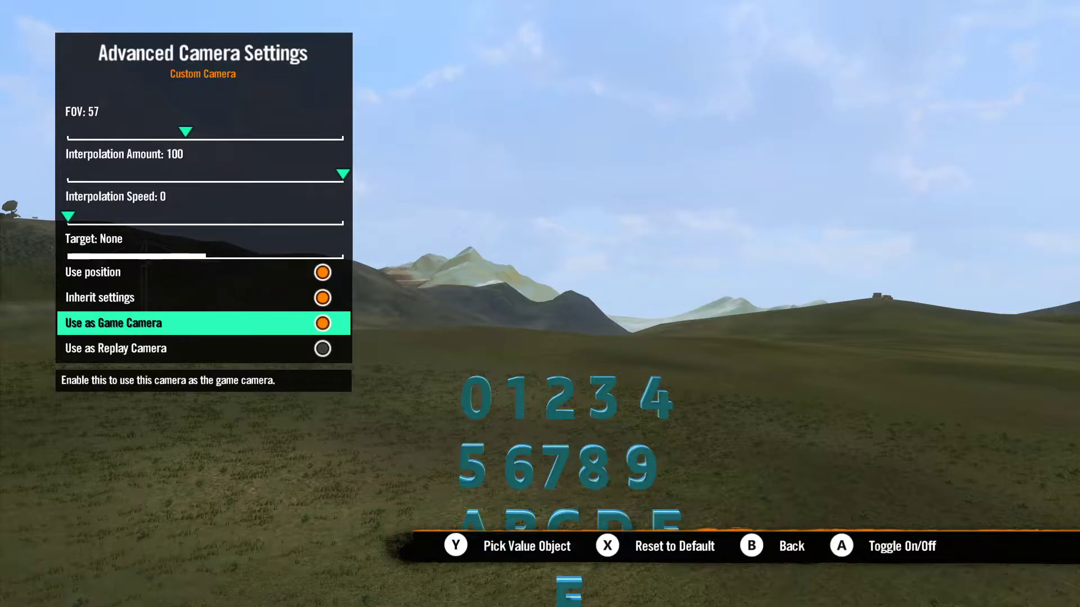
key(Escape)
key(Up)
key(Up)
key(Down)
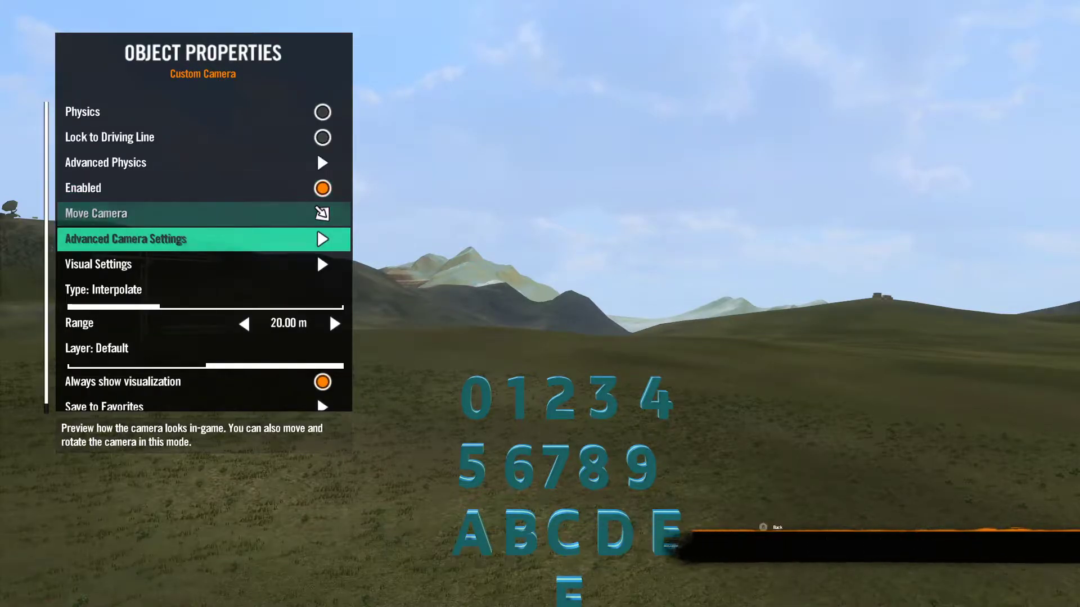
key(Return)
key(Down)
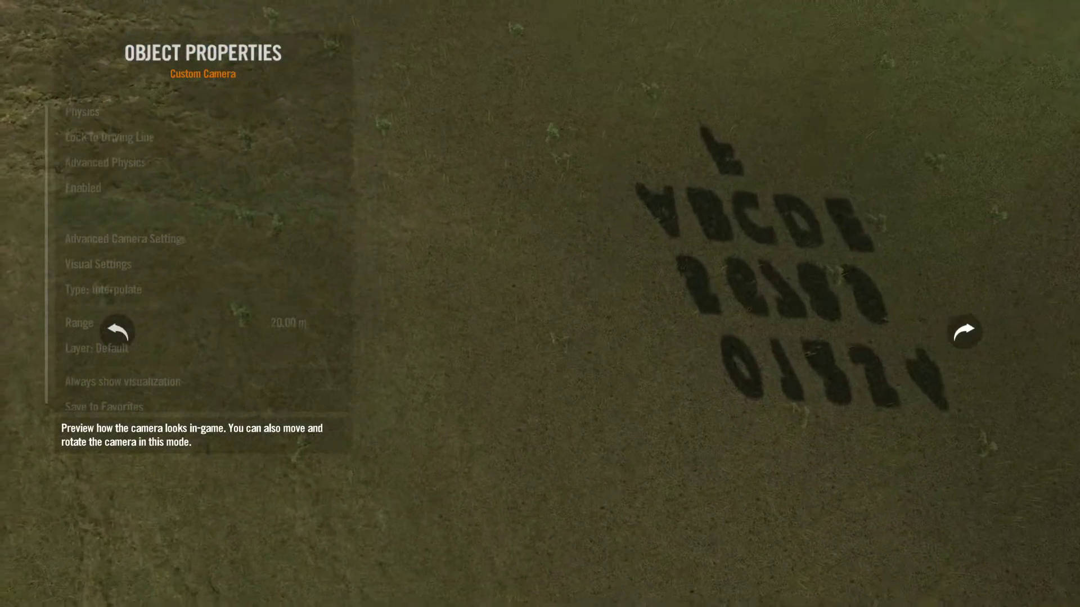
key(Up)
key(Down)
key(Up)
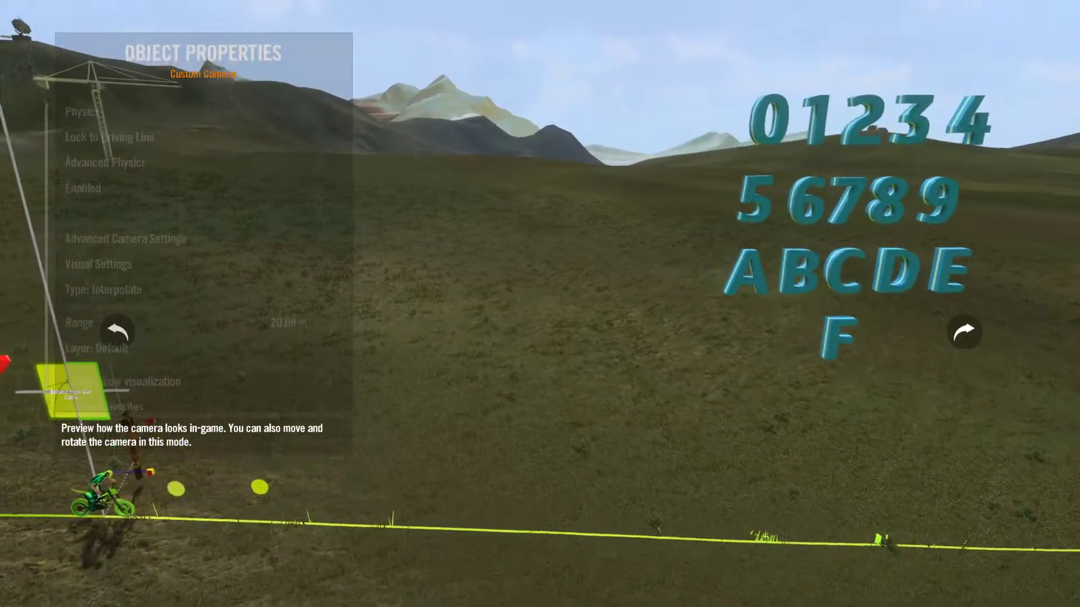
key(Right)
key(Up)
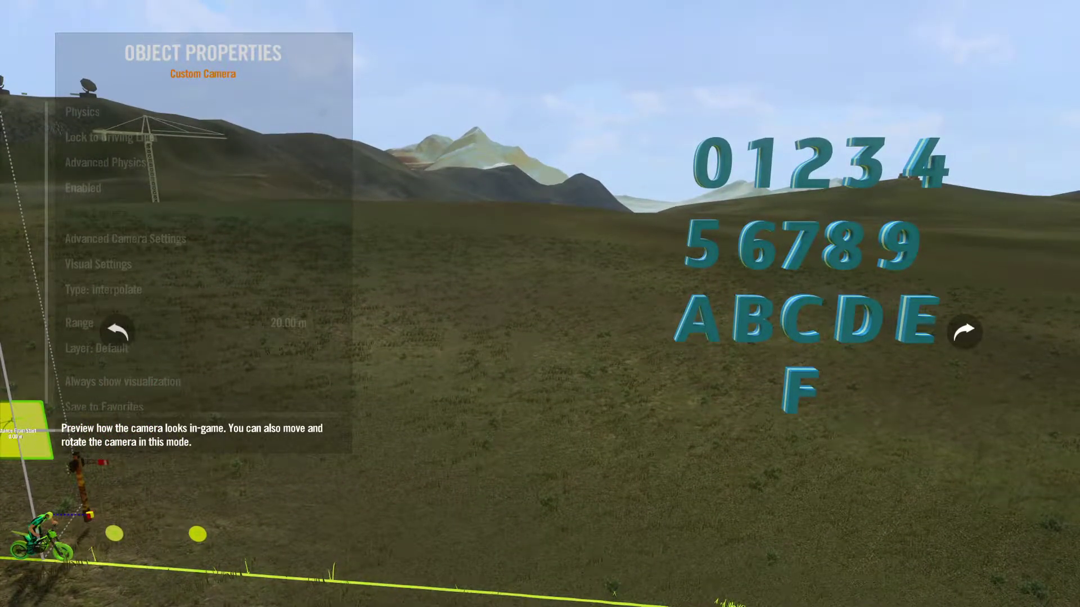
click(317, 227)
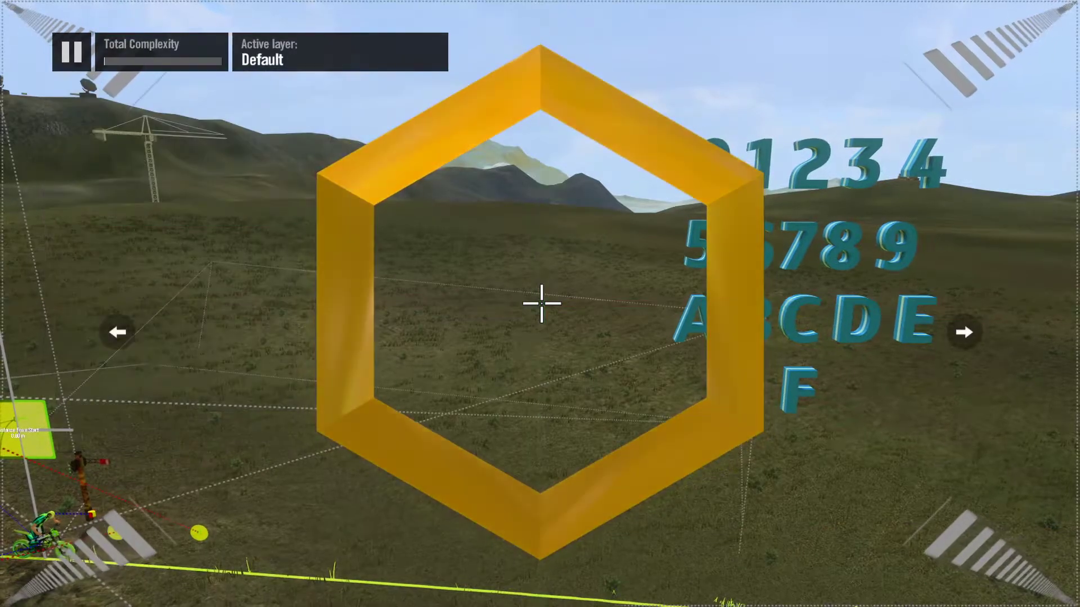
Step: Place a Player event trigger for Crash above and beside the character rows
key(Up)
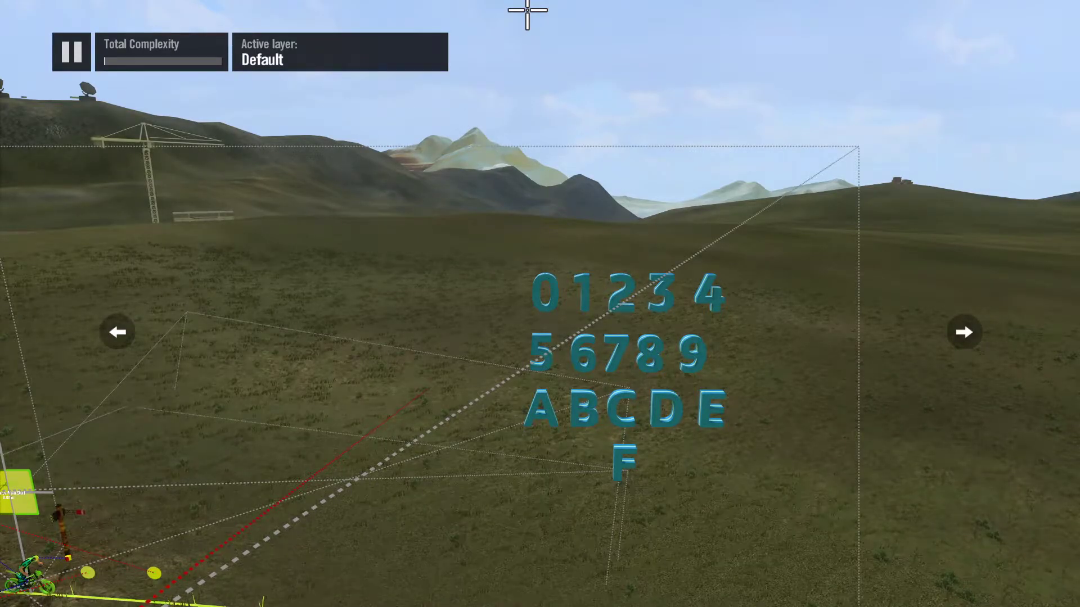
key(Tab)
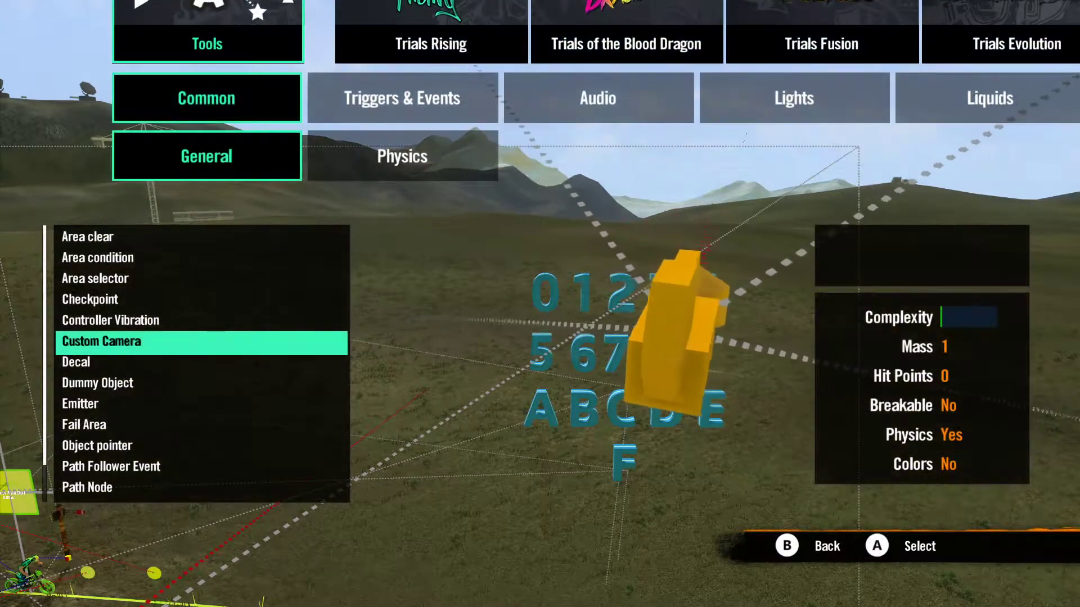
key(Escape)
key(Escape)
key(Right)
key(Return)
key(Return)
key(Up)
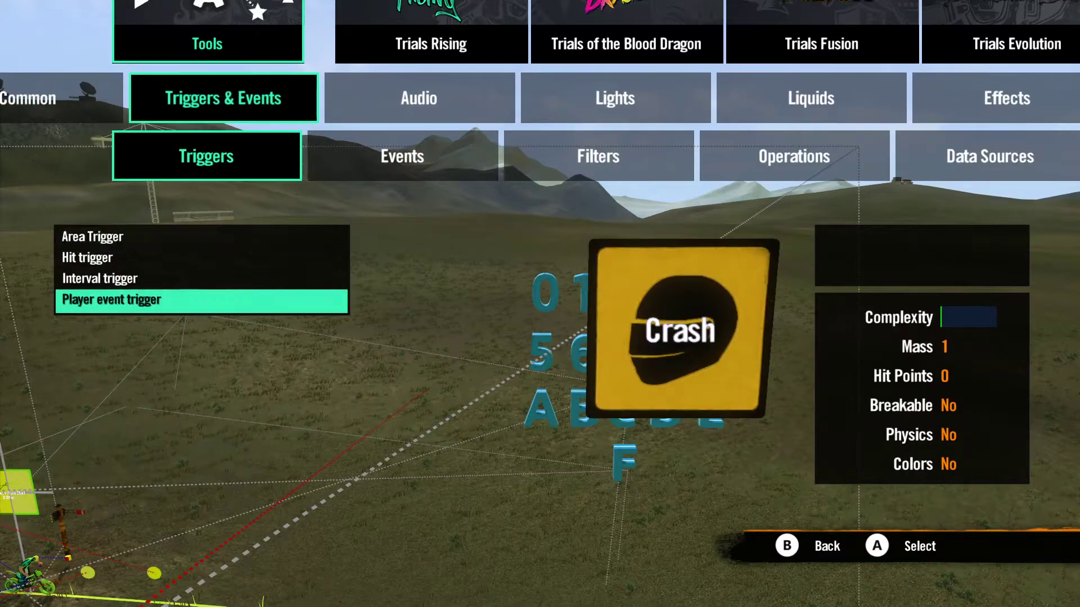
key(Up)
key(Down)
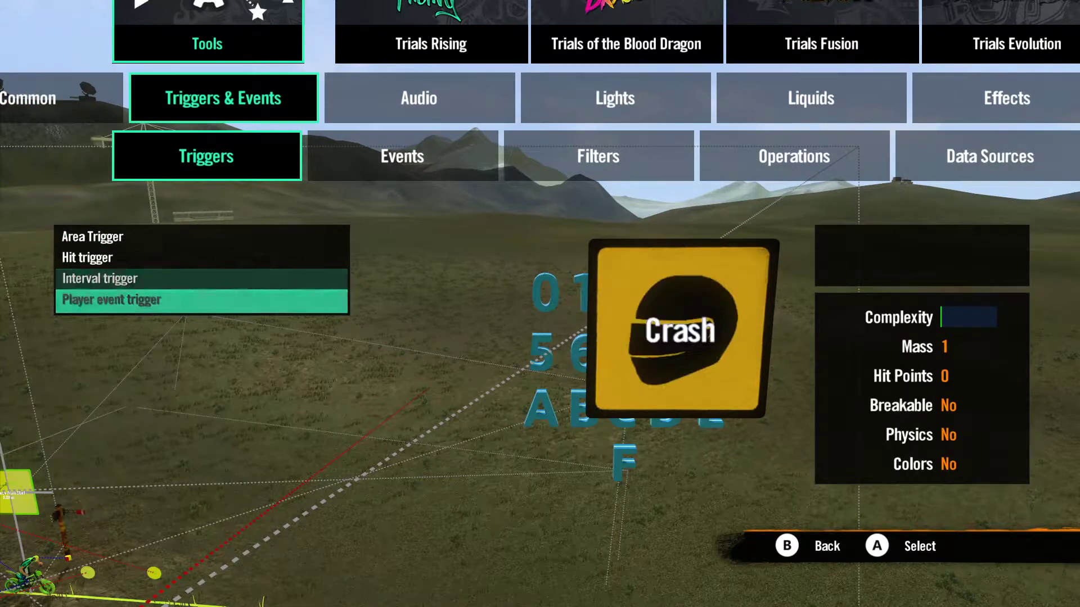
key(Return)
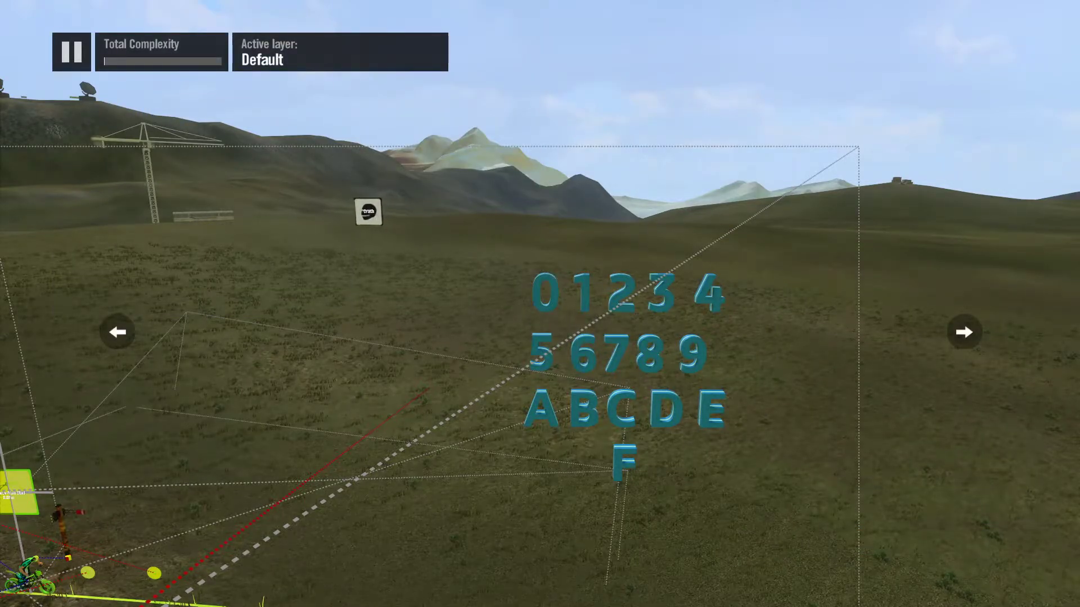
Step: Add a second player event trigger beside the Crash one and set it to Bail out
key(Return)
key(Down)
key(Right)
key(Escape)
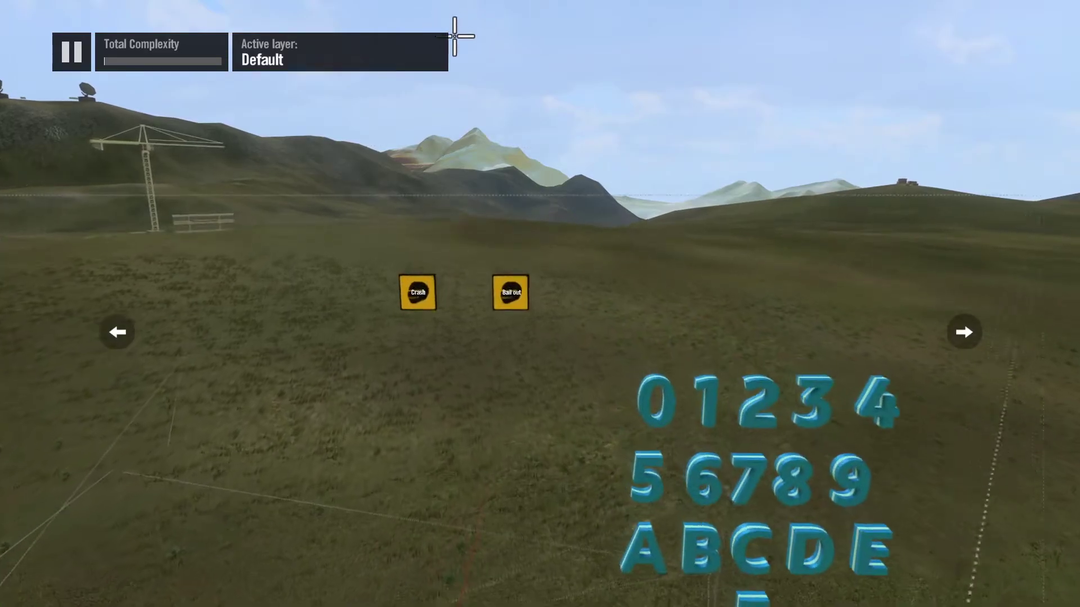
Step: Place an on/off event object below and between the Crash and Bail out triggers and set it to On
key(Return)
key(Right)
key(Up)
key(Up)
key(Up)
key(Up)
key(Up)
key(Up)
key(Up)
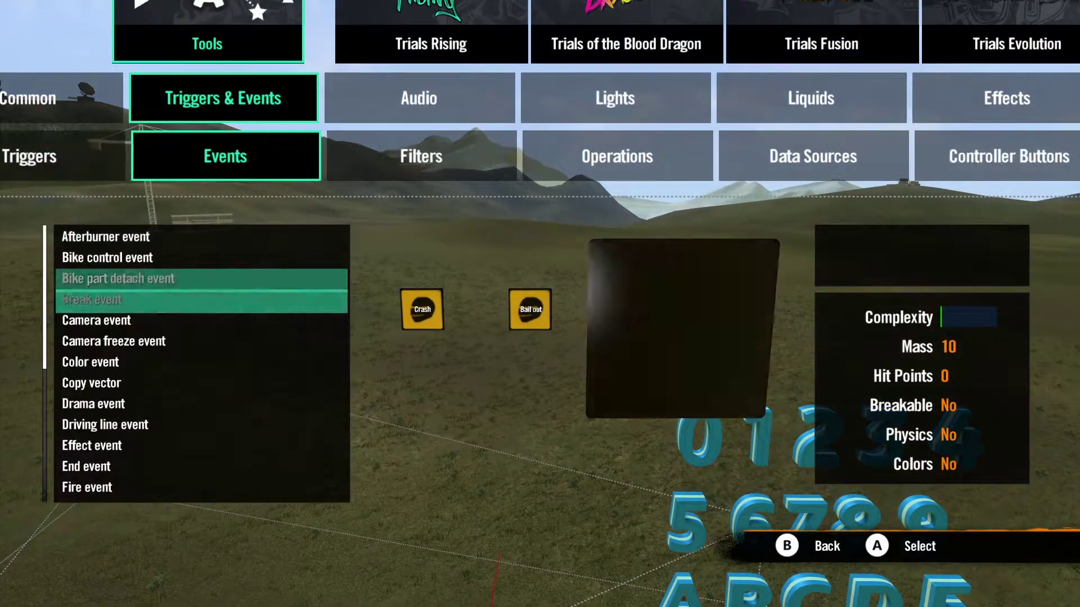
key(Return)
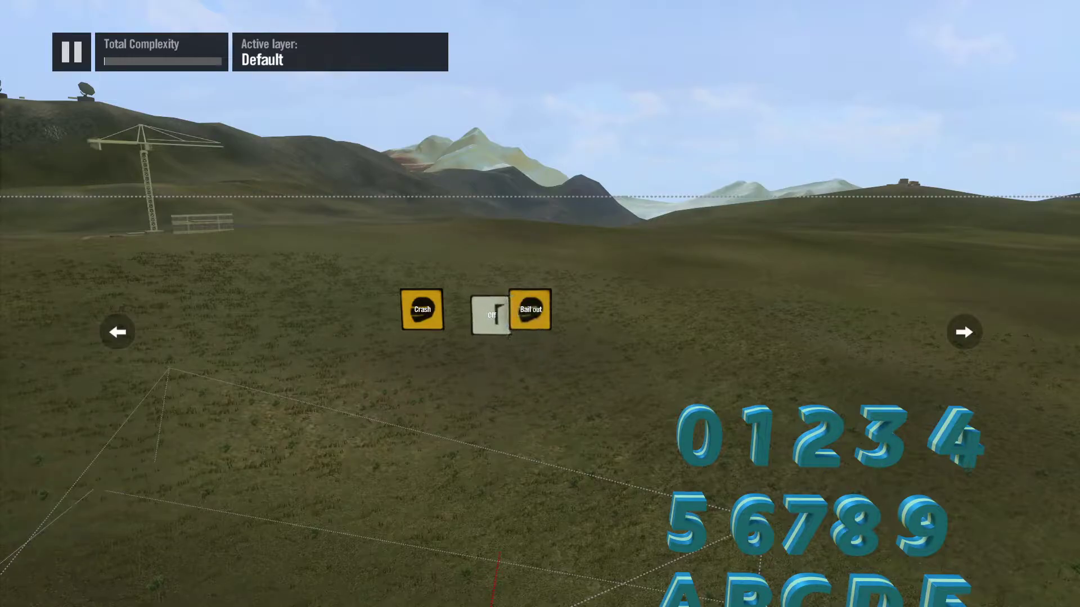
key(Return)
key(Down)
key(Right)
key(Escape)
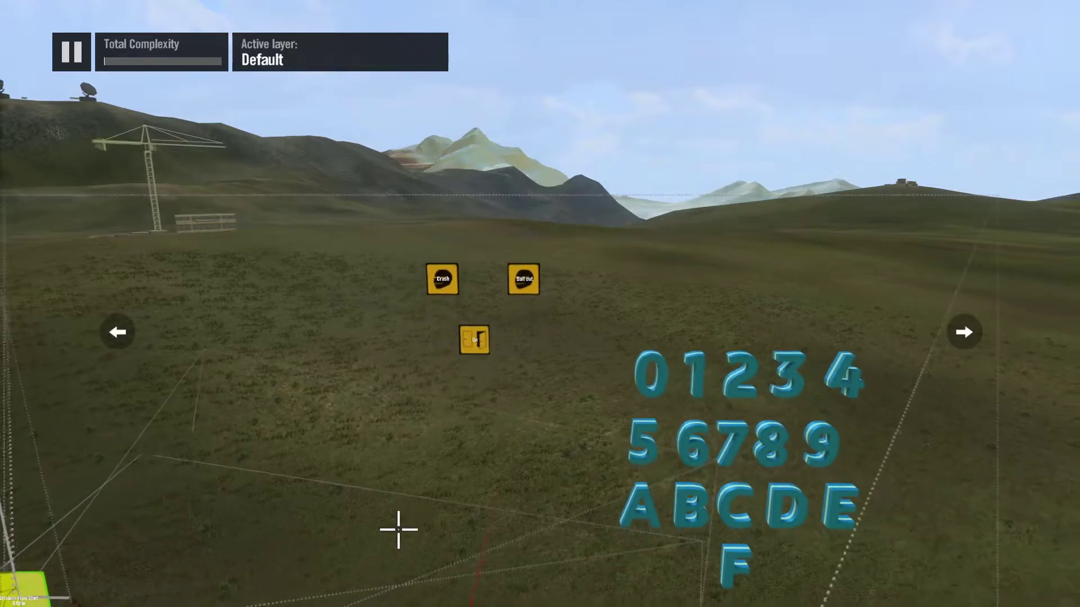
Step: Place an Interval trigger below and to the left of the On event
key(Tab)
key(Left)
key(Up)
key(Up)
key(Return)
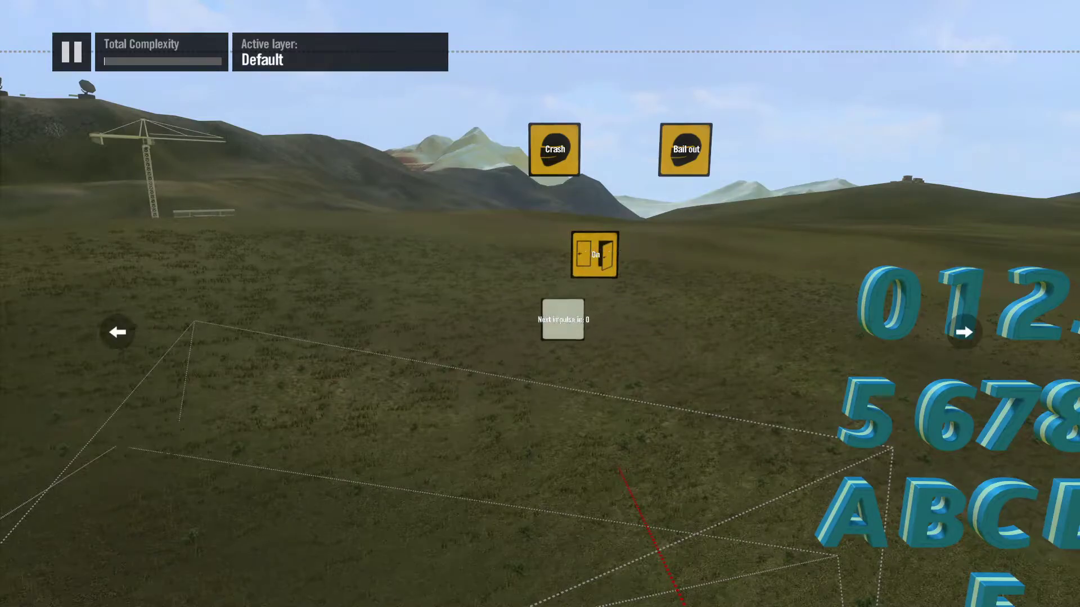
key(Left)
Step: Set the interval trigger's Interval to 1 tick
key(y)
key(Down)
key(Down)
key(Down)
key(Left)
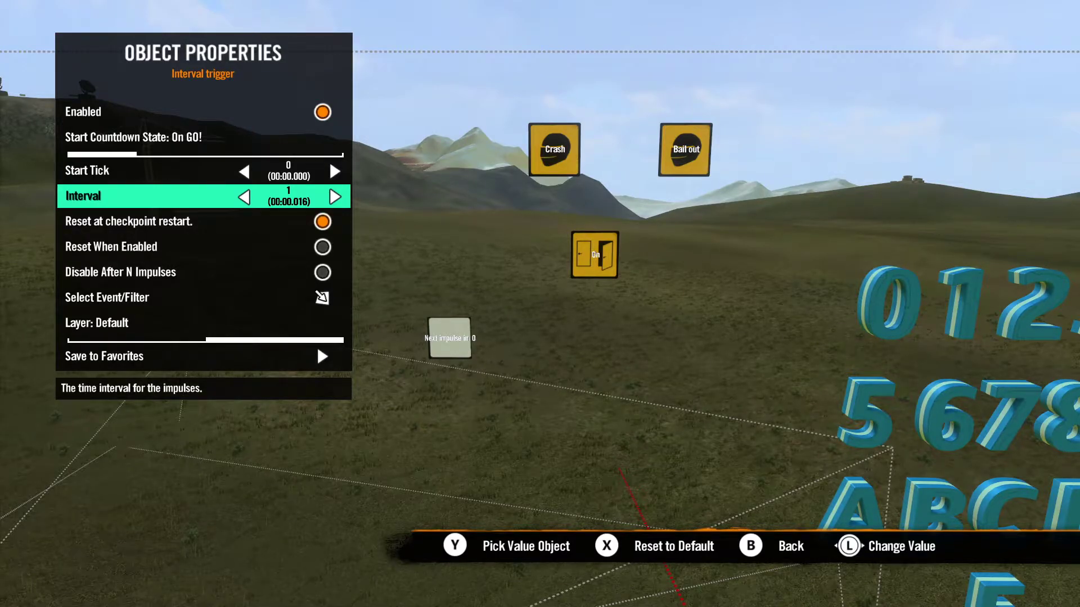
key(Down)
key(Up)
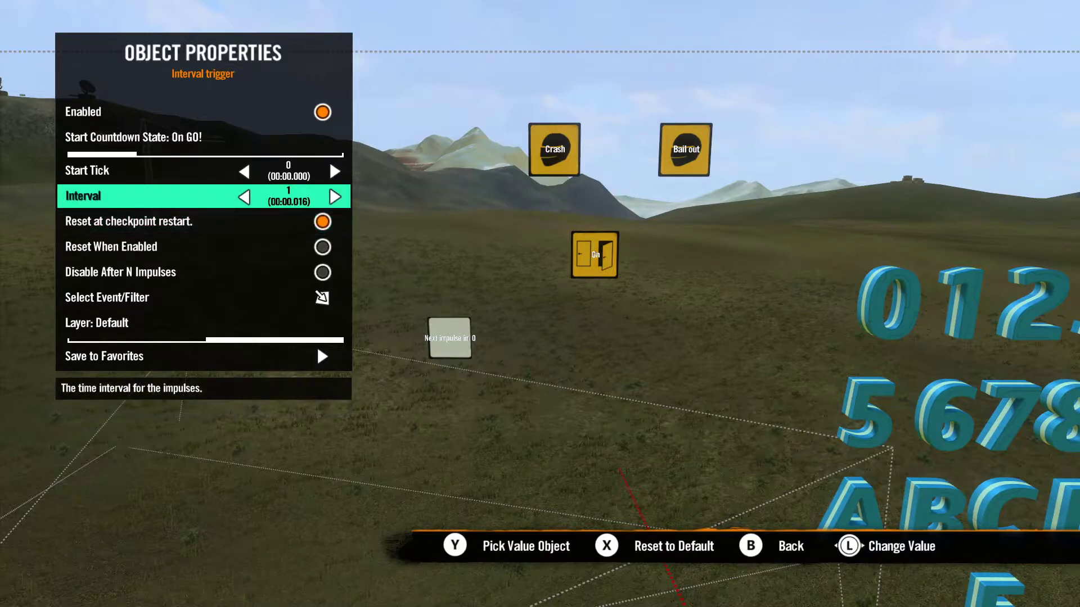
Step: Turn on Disable After N Impulses for the interval trigger and move the trigger farther left
key(Down)
key(Down)
key(Down)
key(Down)
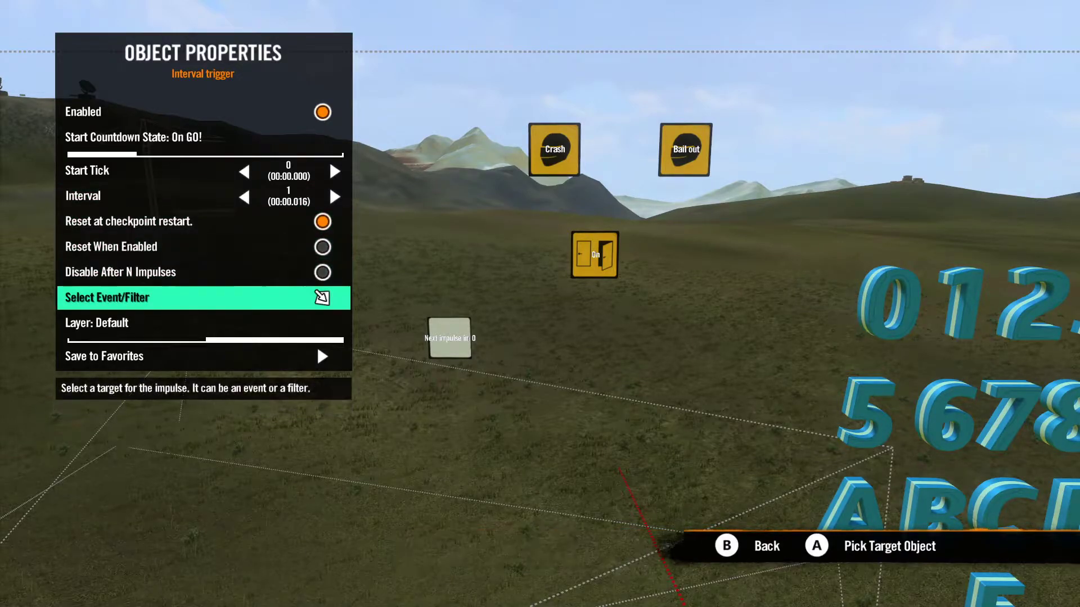
key(Up)
key(Return)
key(Down)
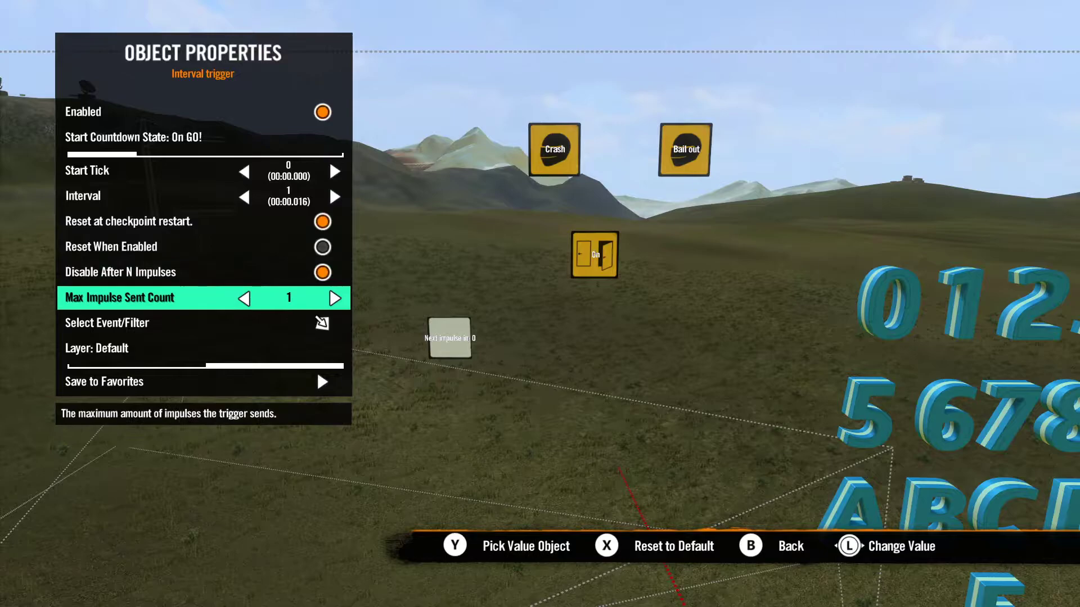
key(Escape)
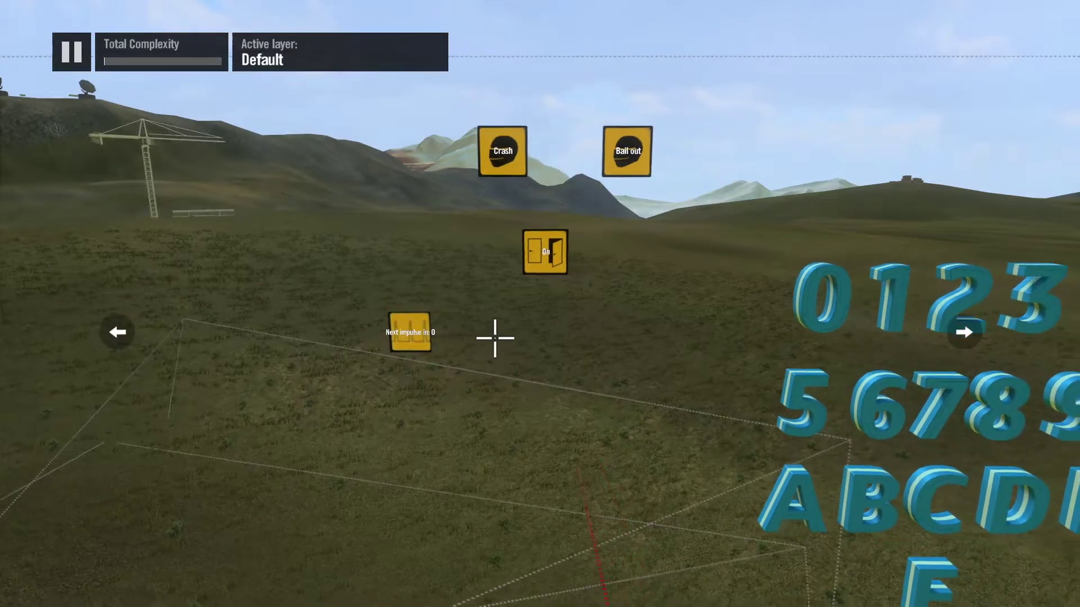
drag(452, 338, 327, 344)
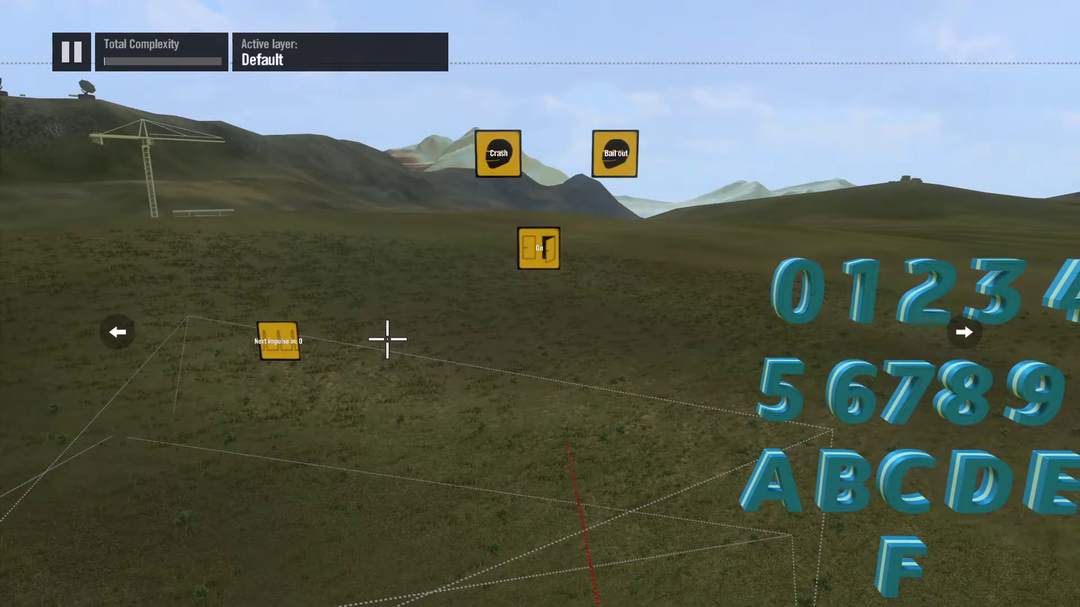
Step: Place an Impulse splitter beside the interval trigger and move the Crash, Bail out and On event group above them
mouse_move(698, 606)
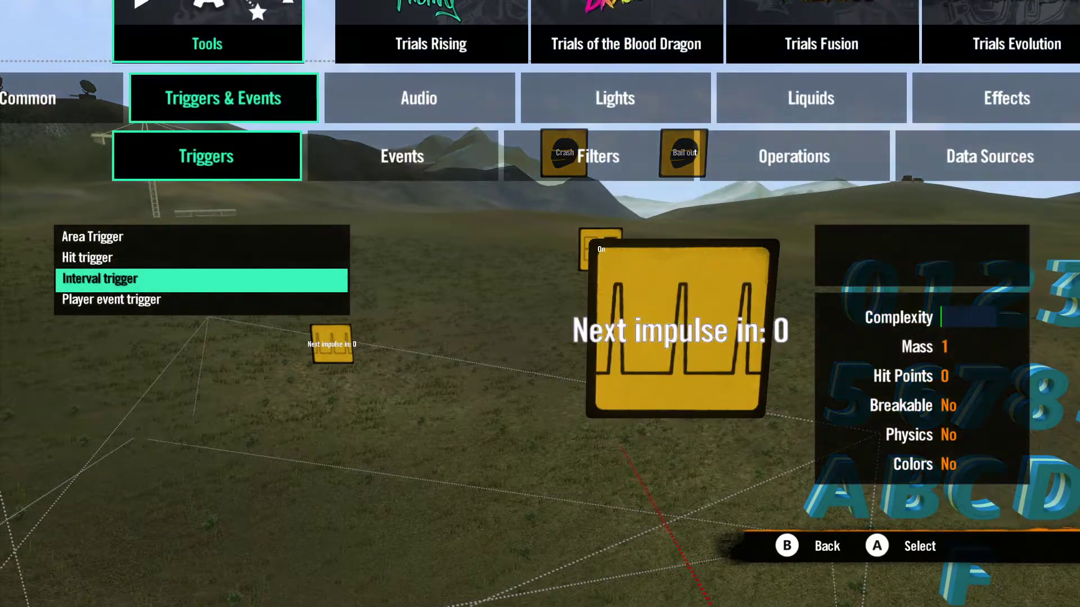
key(Right)
key(Right)
key(Down)
key(Down)
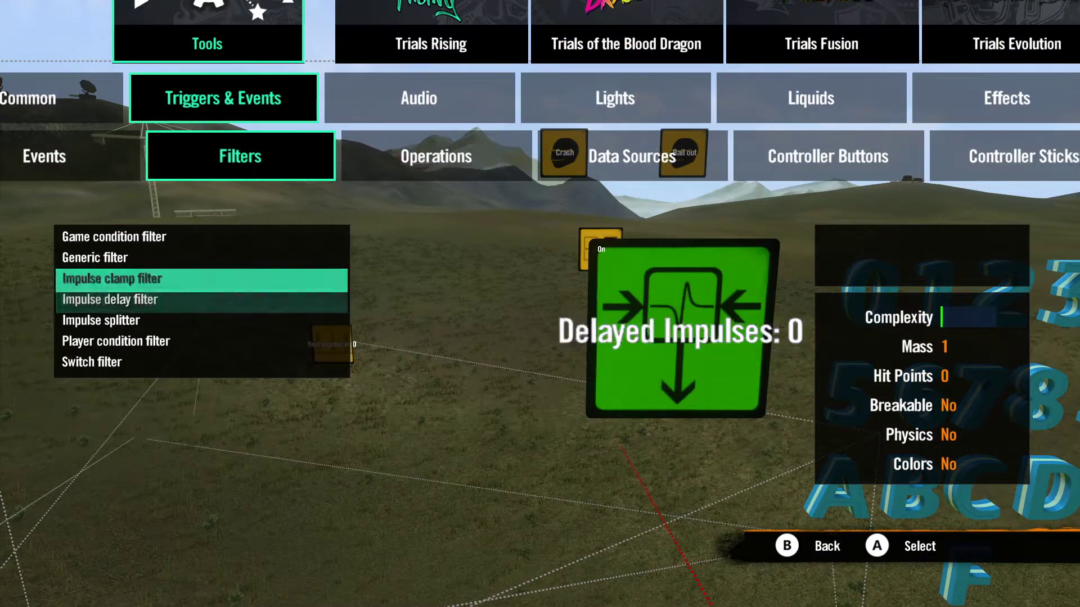
key(Return)
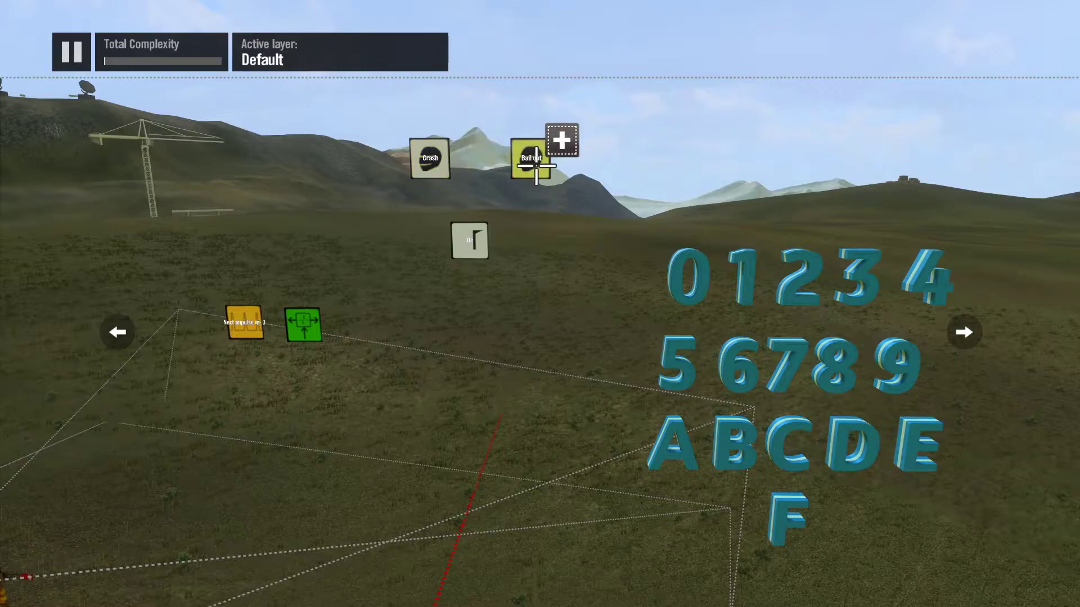
key(Left)
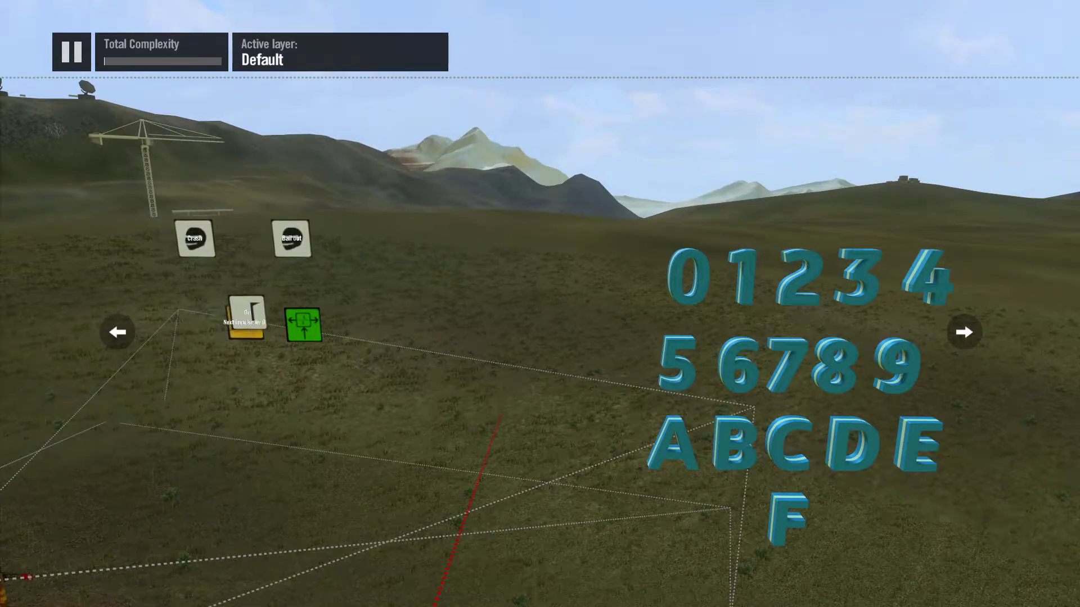
click(207, 176)
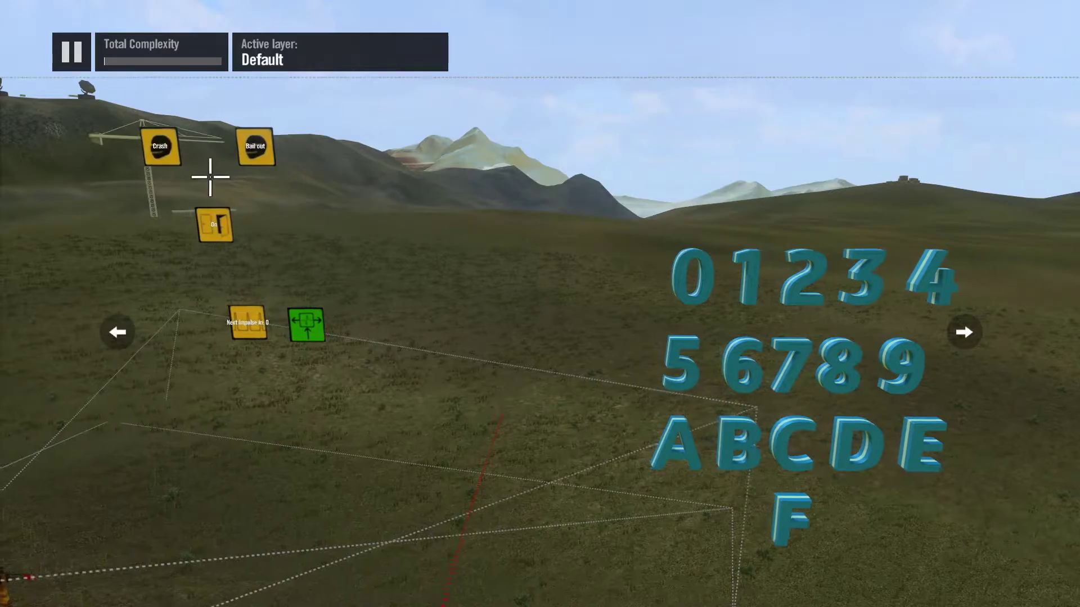
Step: Place four Switch filters in a vertical column to the right of the Impulse splitter and the Crash and Bail out events
key(Return)
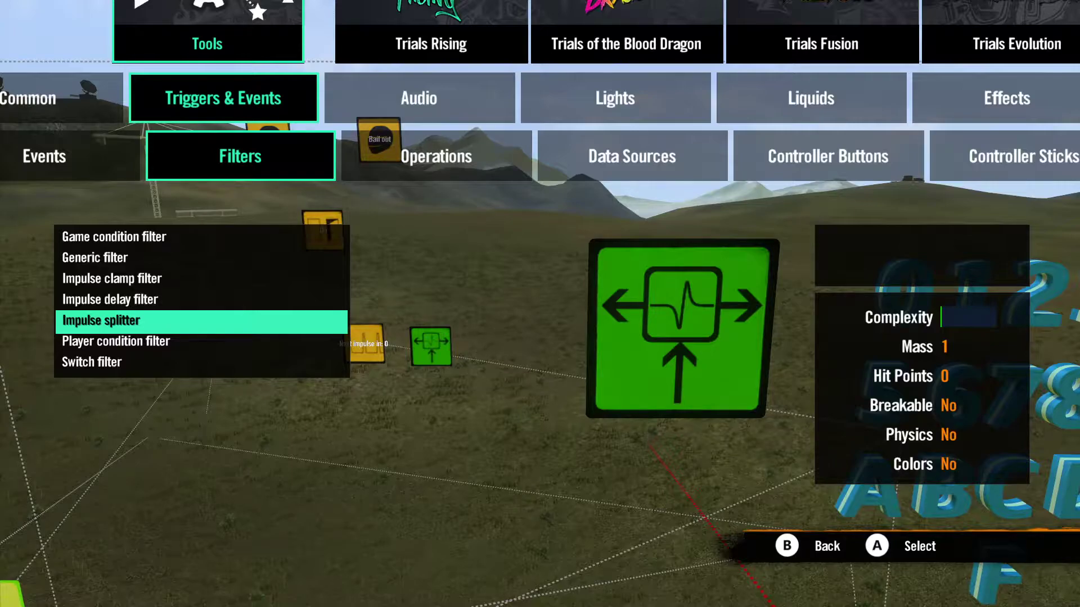
key(Up)
key(Up)
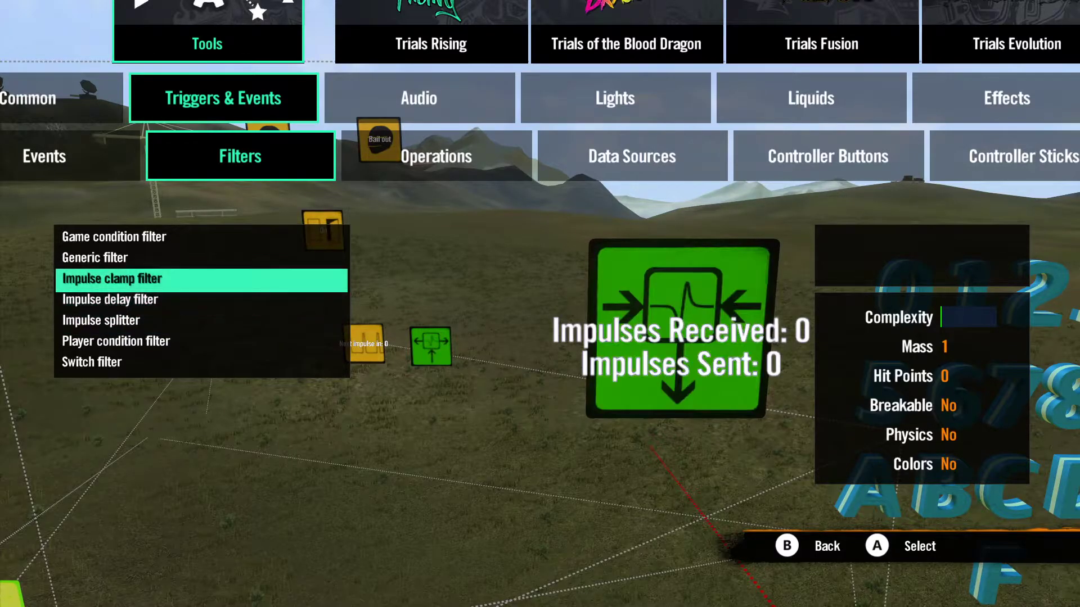
key(Up)
key(Down)
key(Down)
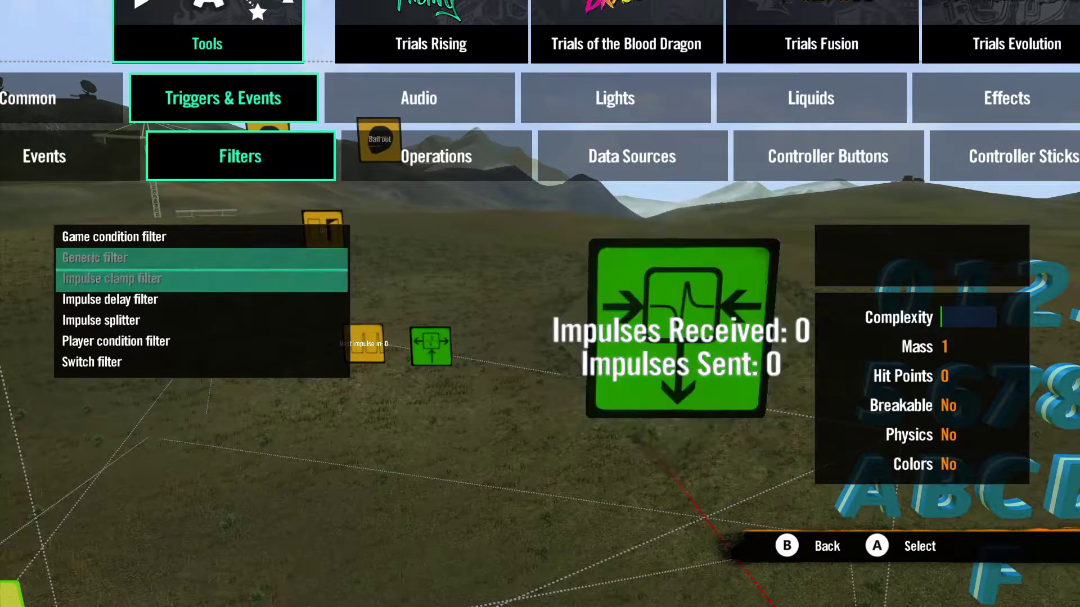
key(Down)
key(Down)
key(Down)
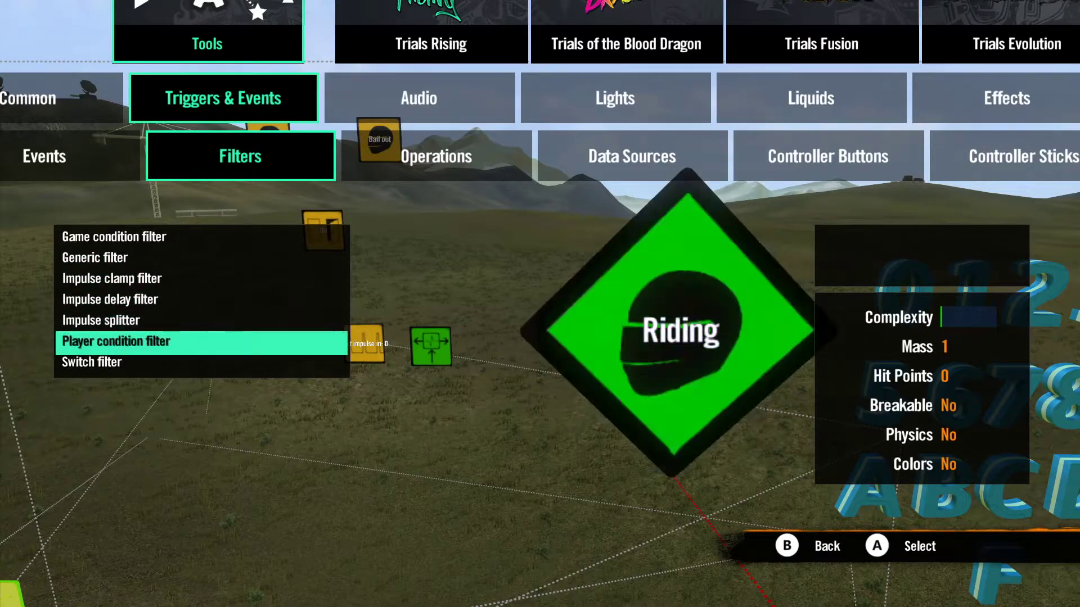
key(Return)
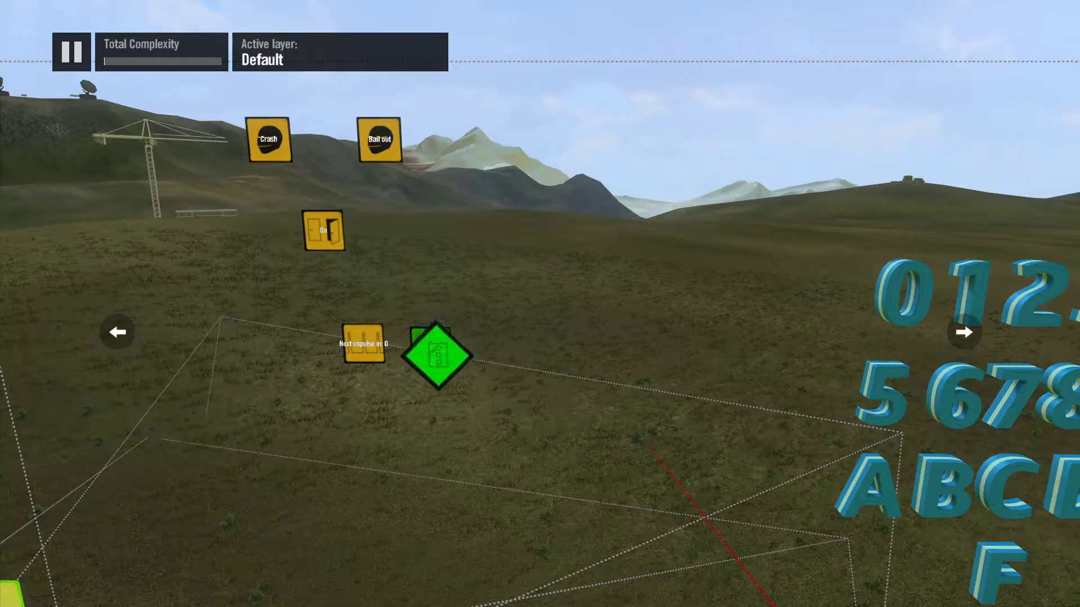
click(503, 159)
click(502, 252)
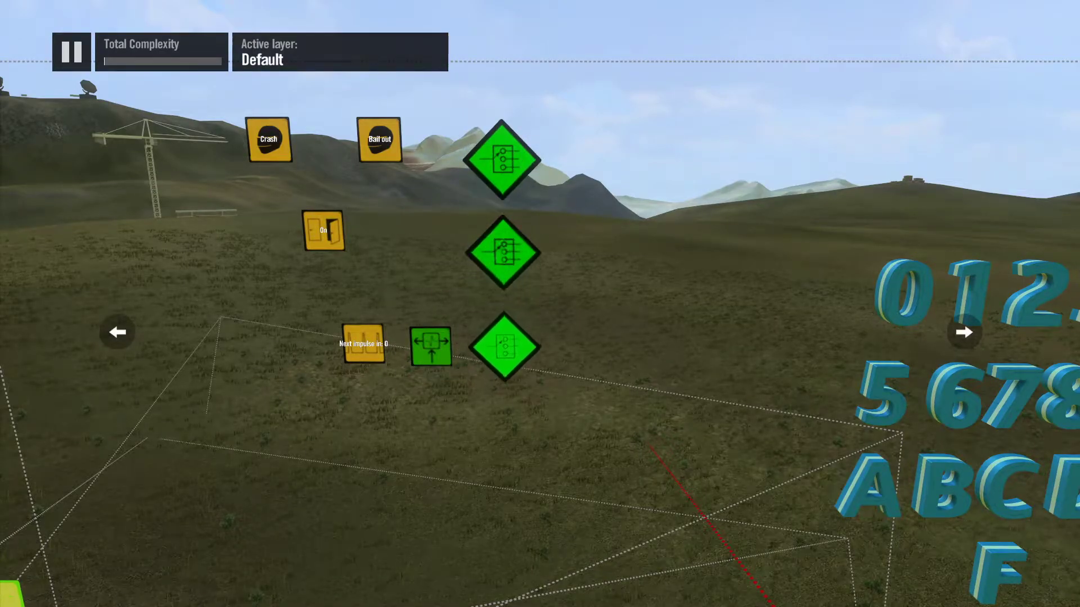
click(504, 346)
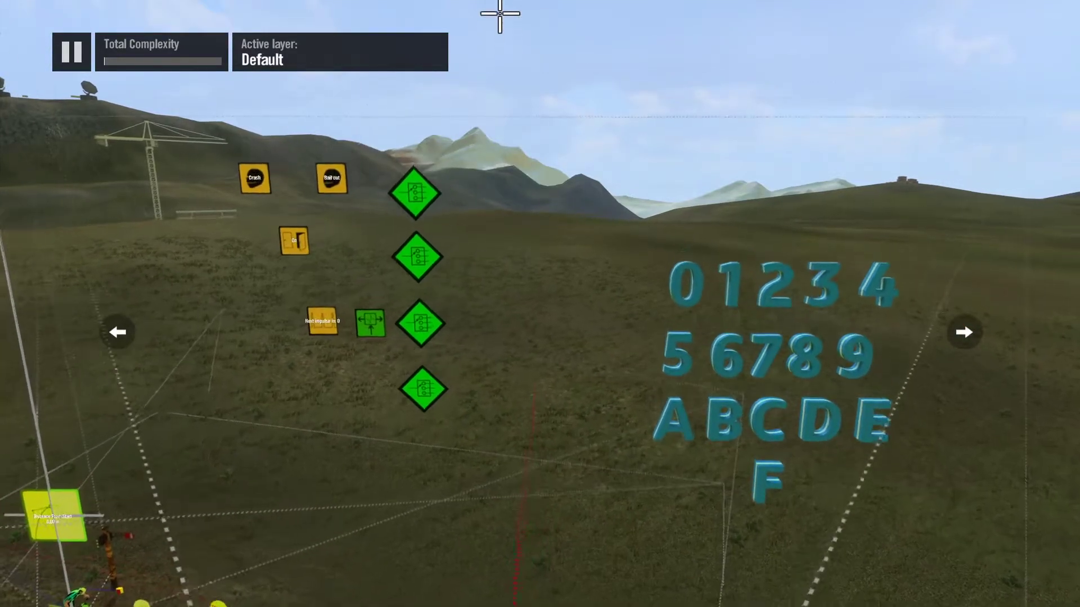
Step: Place a Visibility event behind the 3D character 0
key(Left)
key(Down)
key(Down)
key(Down)
key(Down)
key(Down)
key(Up)
key(Up)
key(Up)
key(Up)
key(Up)
key(Up)
key(Up)
key(Up)
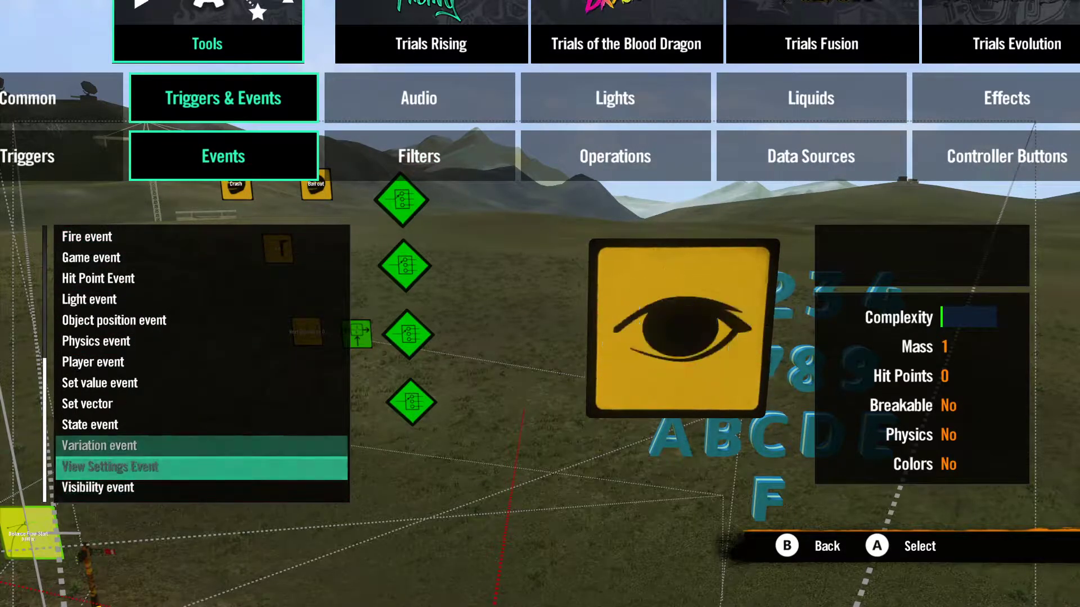
key(Down)
key(Down)
key(Return)
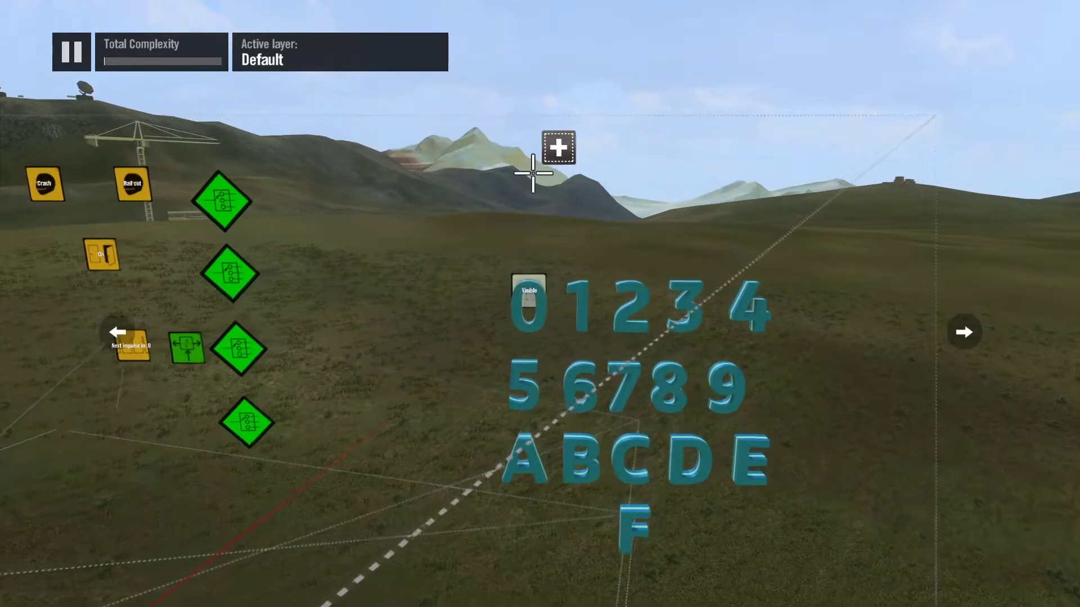
click(537, 284)
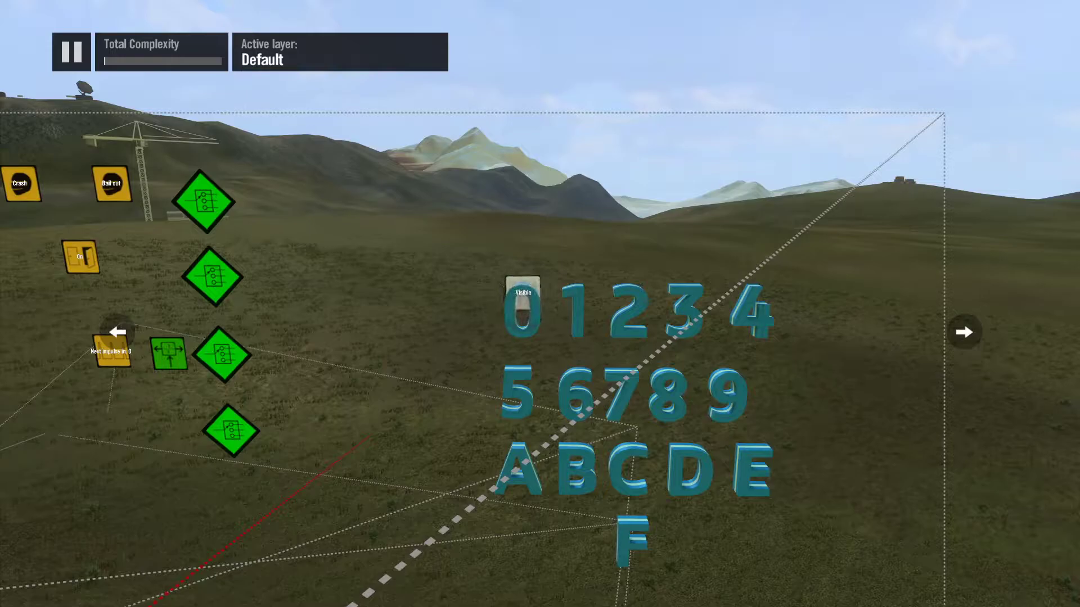
Step: Duplicate the Visibility event along the top row so that characters 0 to 4 each have one
click(502, 319)
key(c)
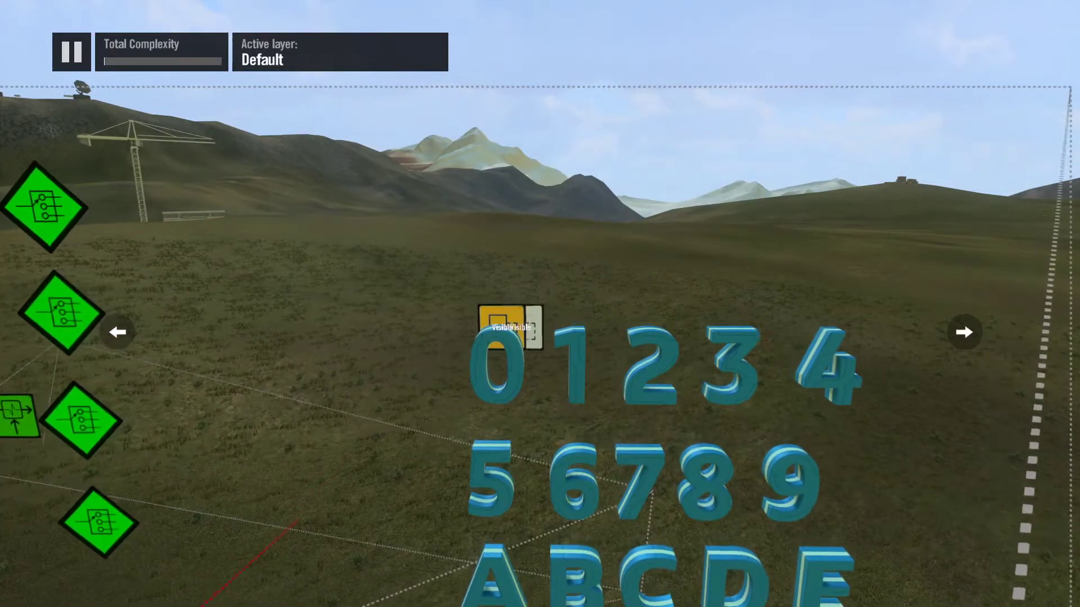
key(c)
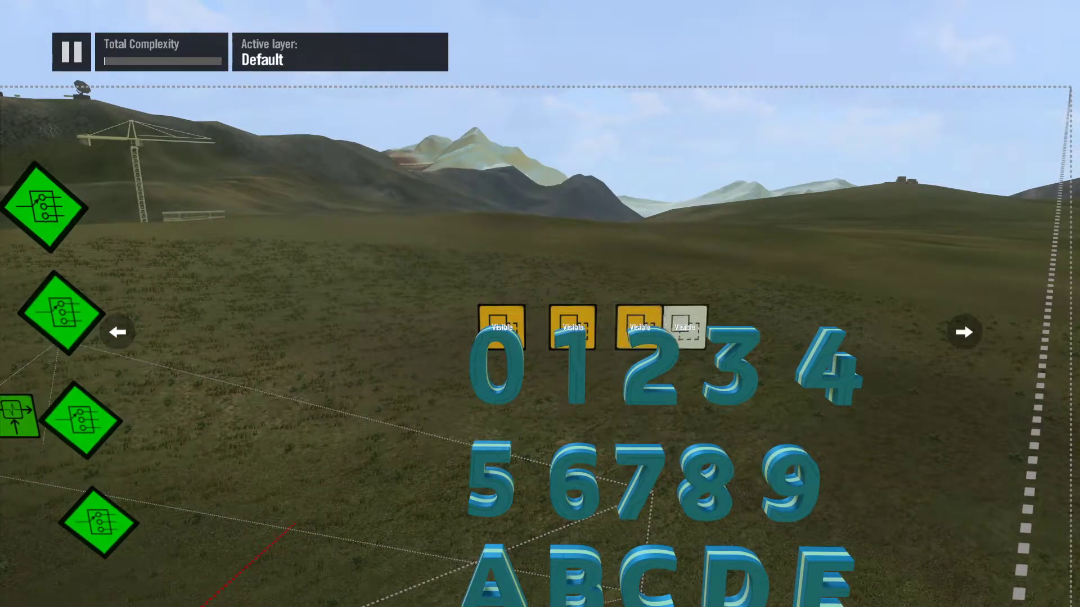
key(c)
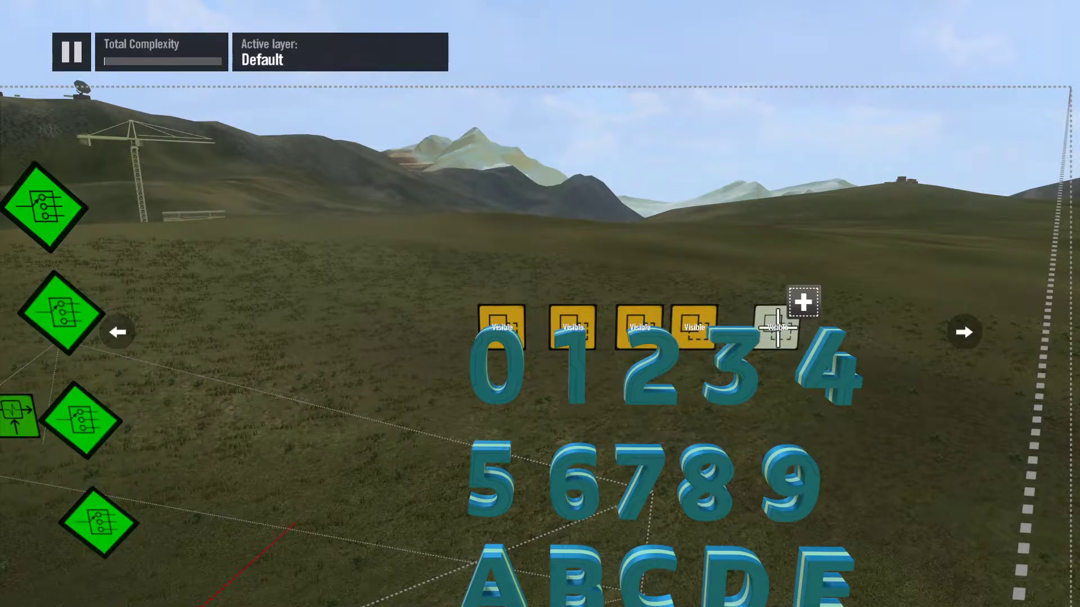
Step: Select the five top-row Visibility events and copy the row to characters 5–9 and A–E
ctrl+click(692, 319)
ctrl+click(638, 318)
ctrl+click(555, 317)
ctrl+click(513, 318)
scroll(513, 376, down, 5)
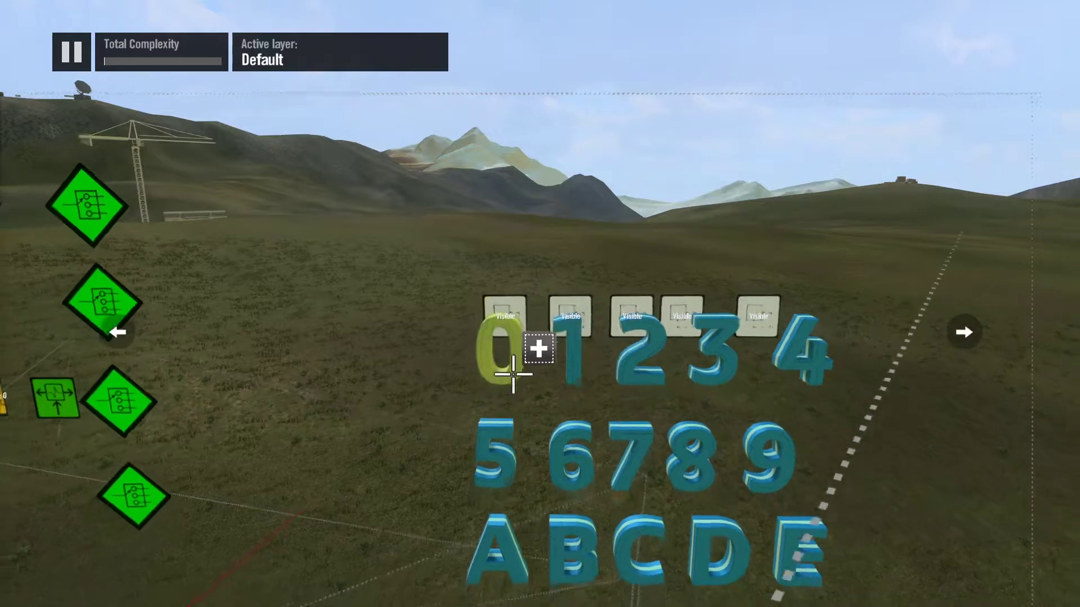
key(c)
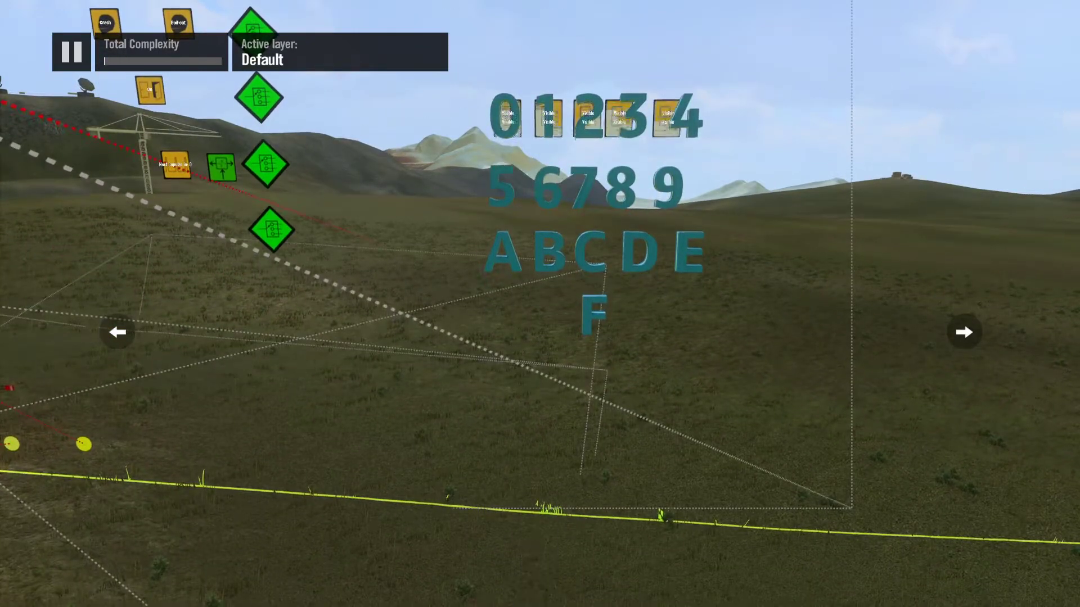
key(c)
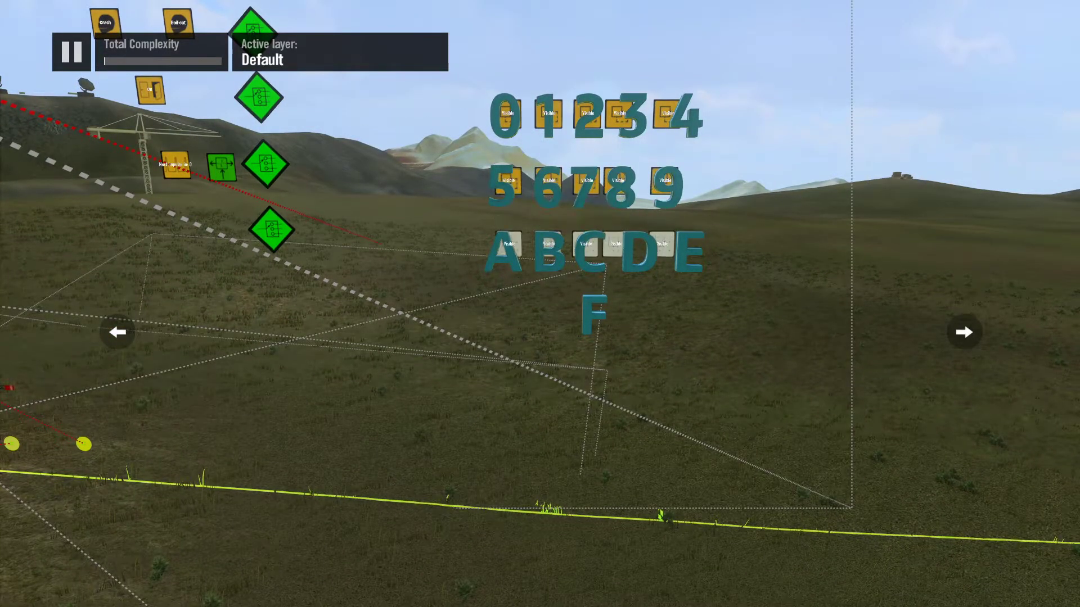
Step: Copy a single Visibility event down beside the character F
click(583, 243)
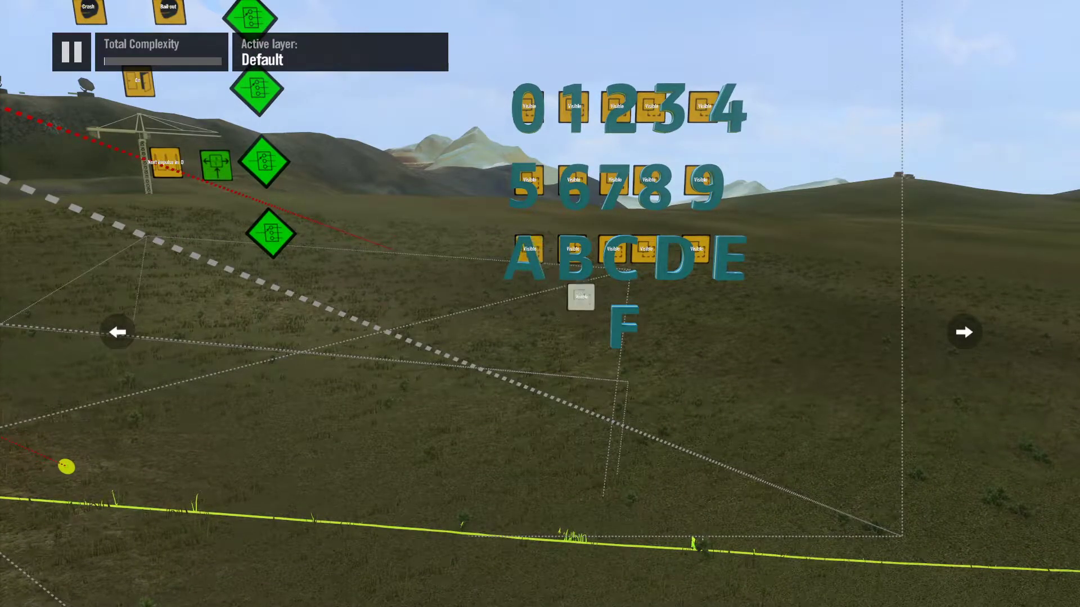
click(611, 320)
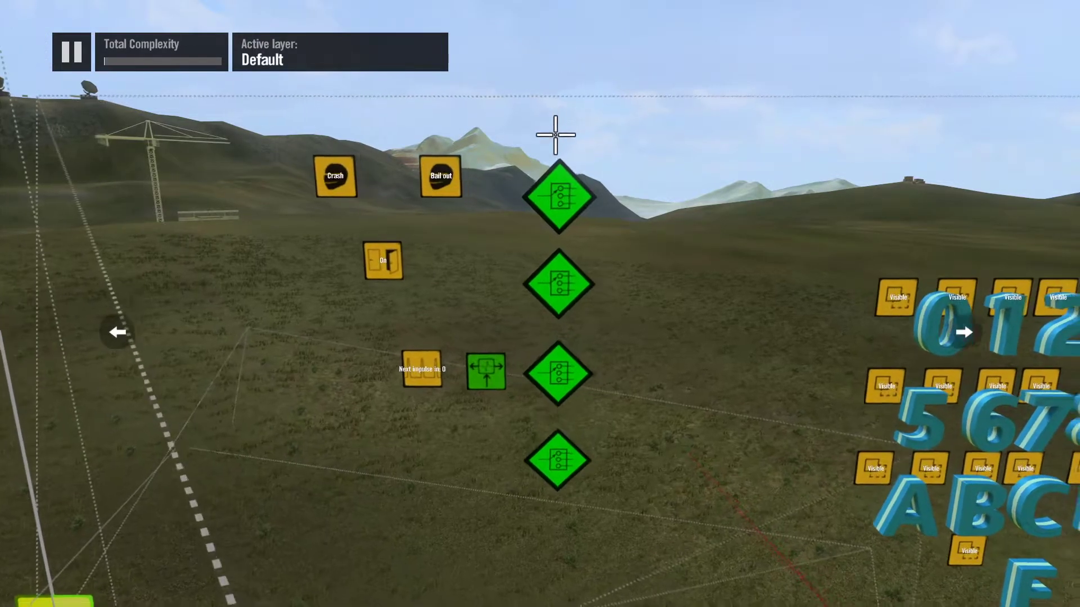
click(552, 177)
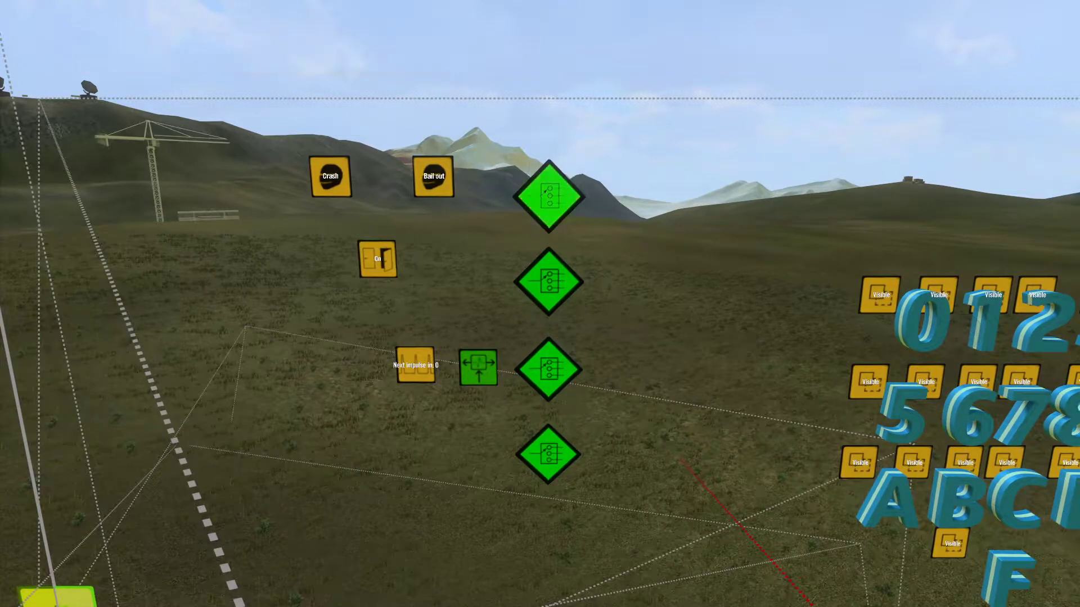
key(Down)
key(Escape)
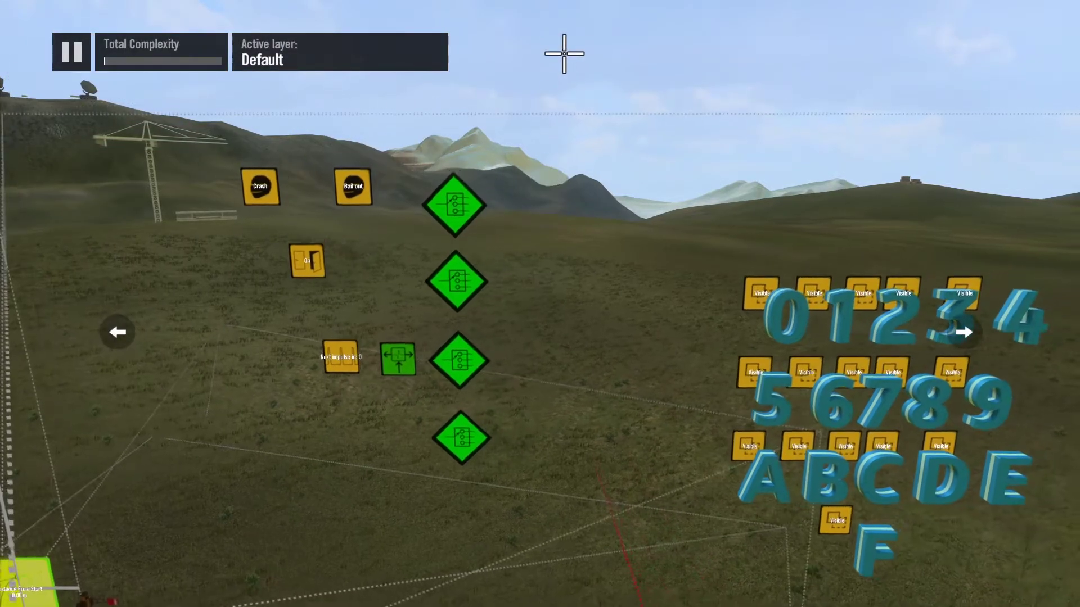
Step: Place two Game variable data sources side by side above the column of switch filters
key(x)
key(Right)
key(Right)
key(Right)
key(Up)
key(Up)
key(Up)
key(Up)
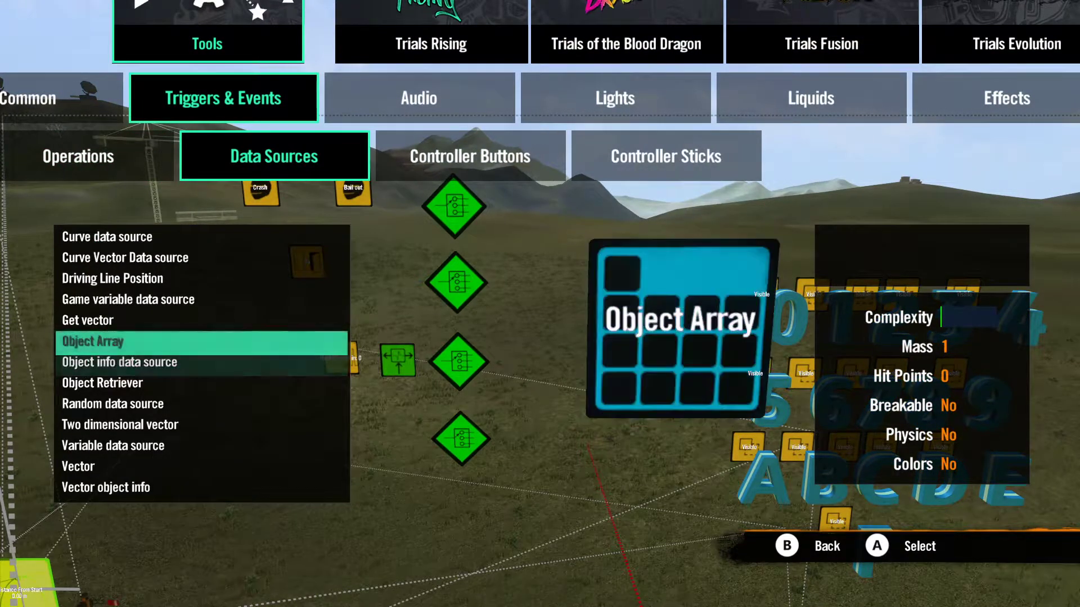
key(Down)
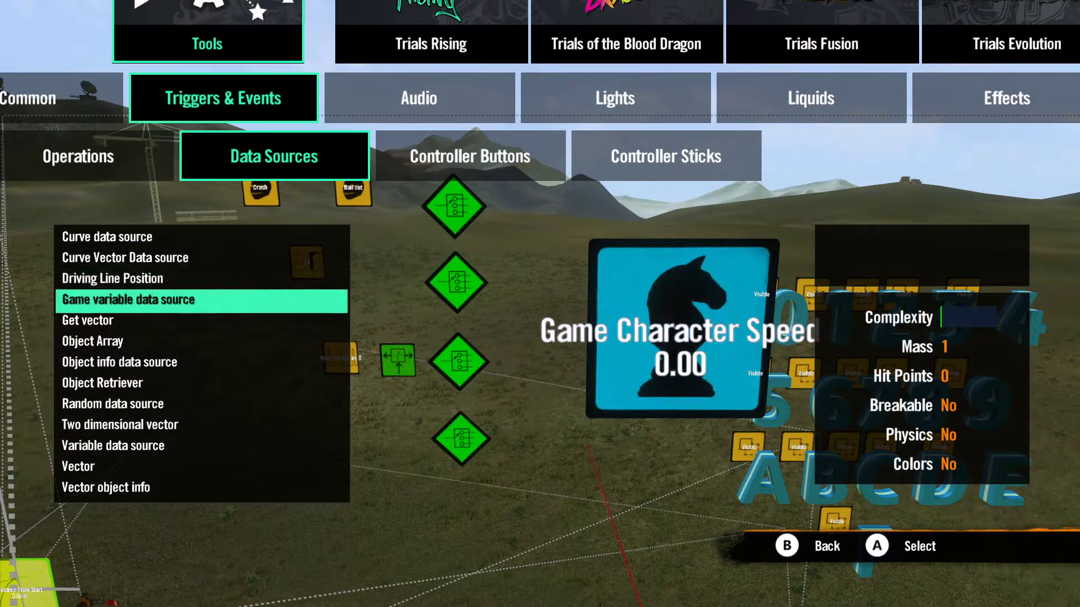
key(Return)
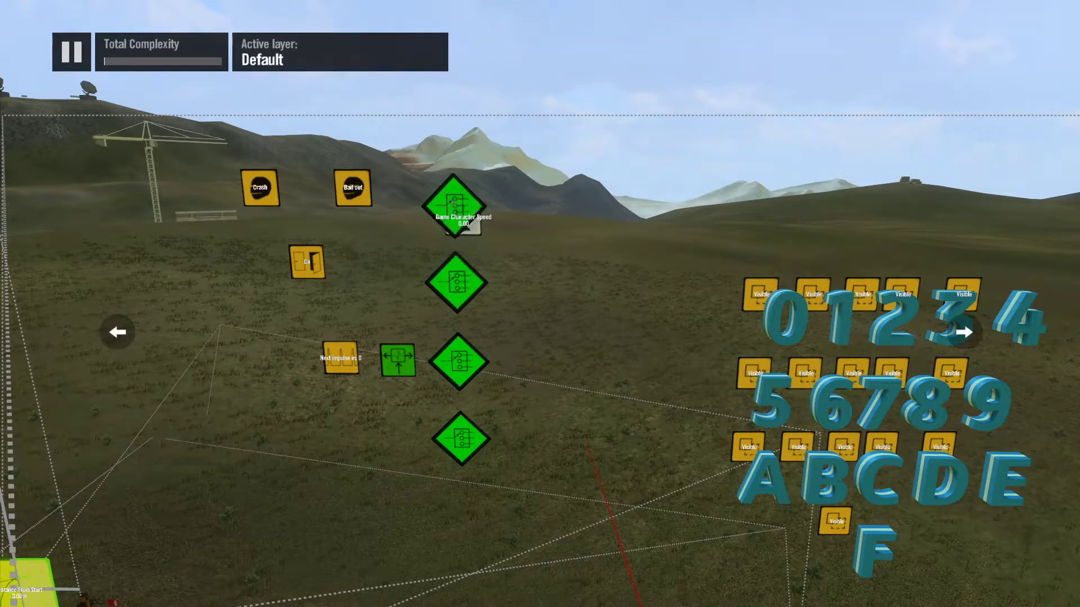
key(Return)
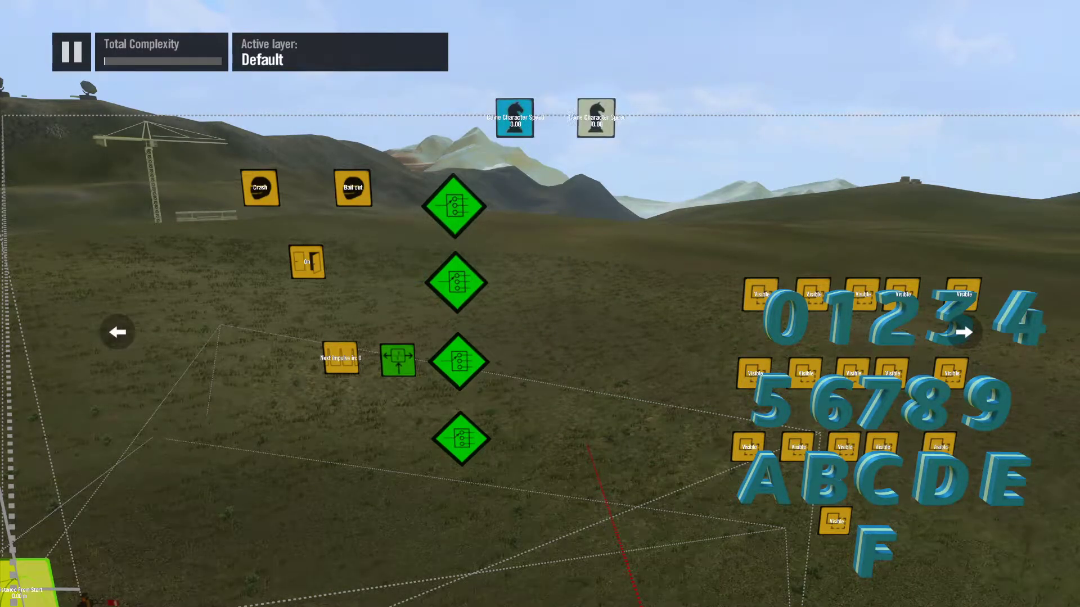
Step: Set the Type of the right-hand game variable data source to Time
scroll(580, 39, up, 4)
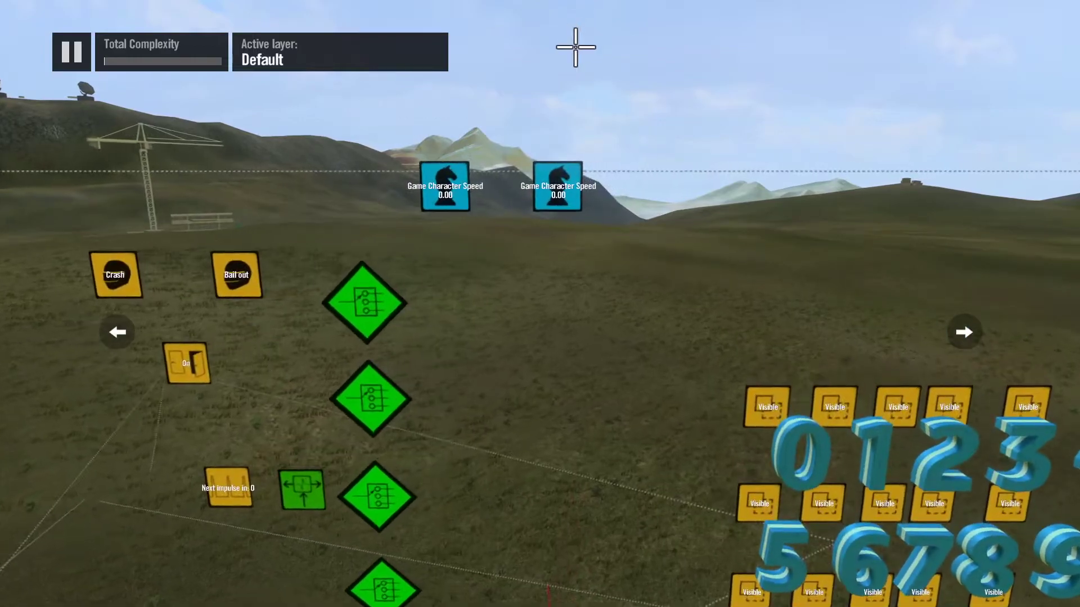
scroll(574, 55, up, 5)
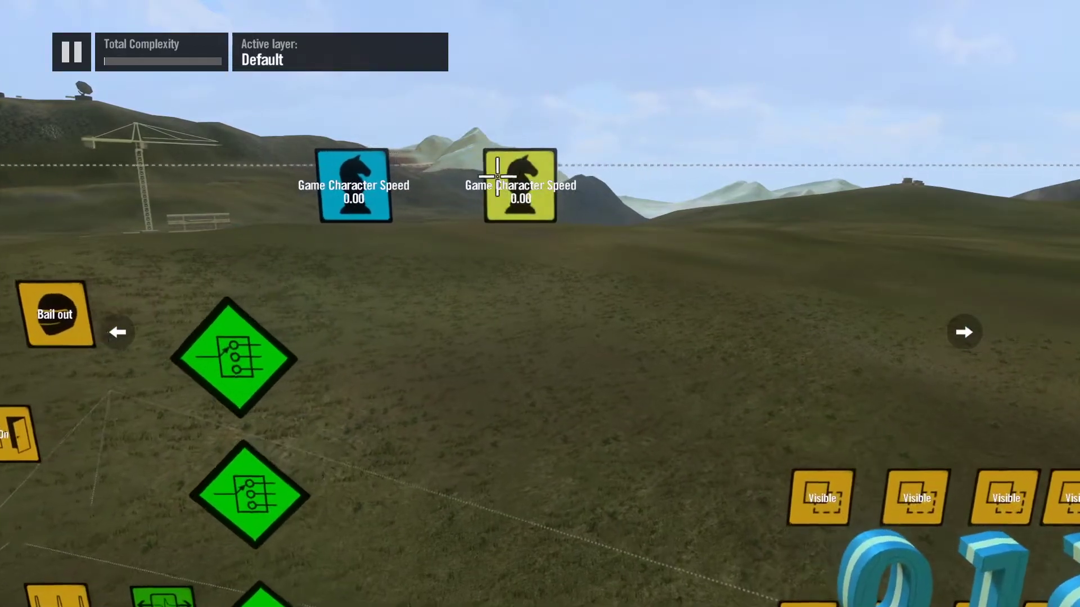
click(467, 176)
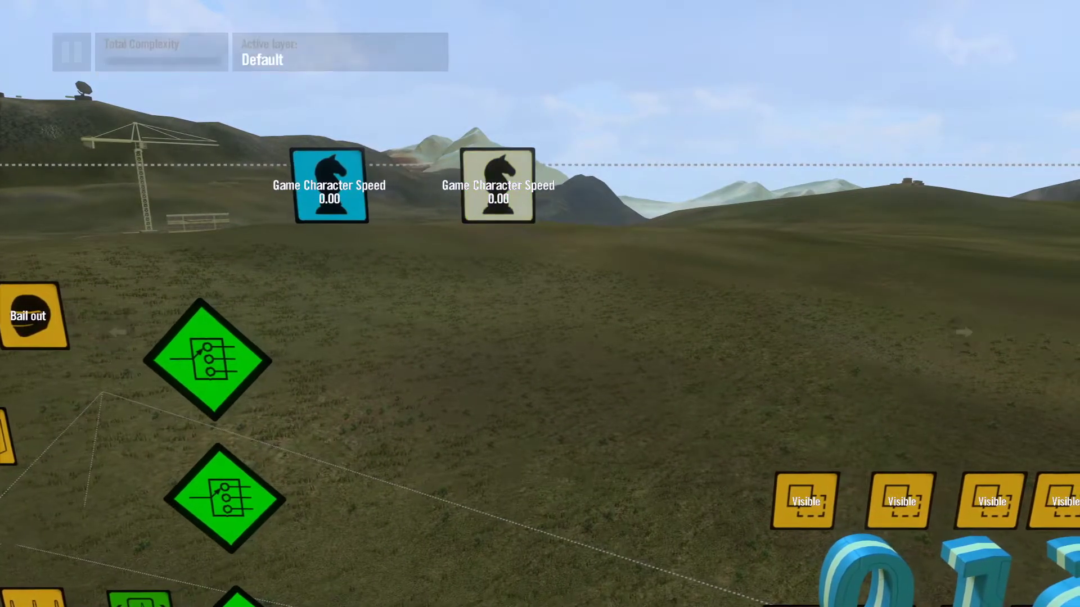
key(Right)
key(Right)
key(Right)
key(Right)
key(Right)
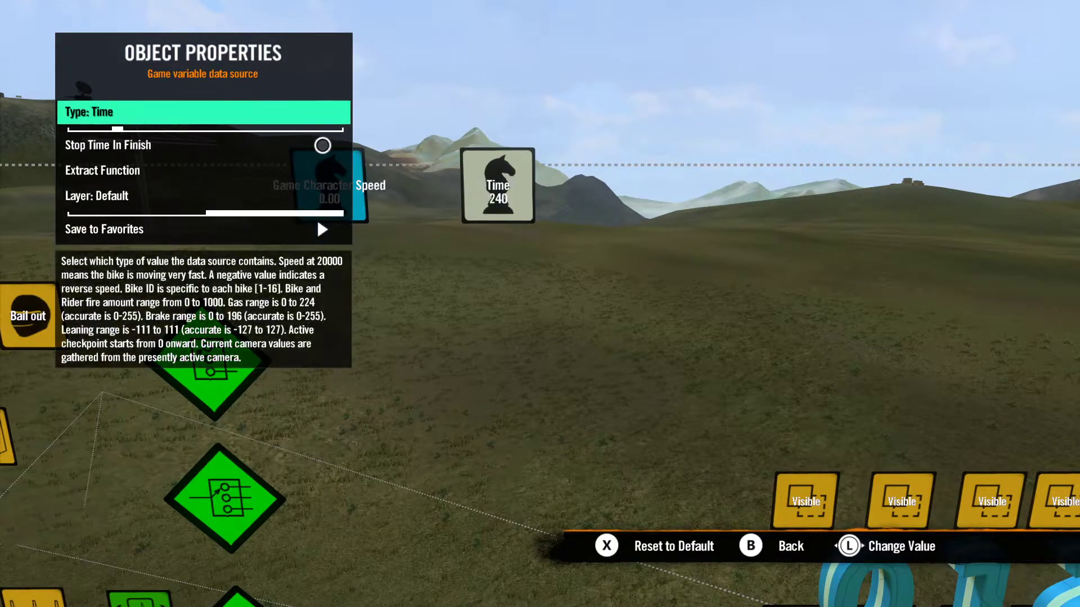
key(Escape)
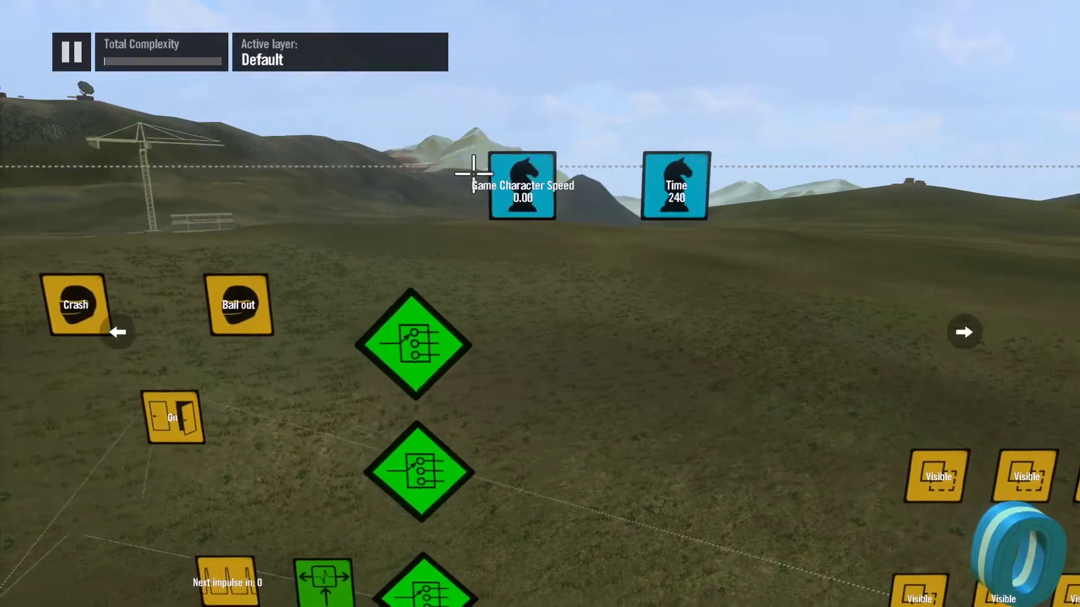
Step: Look through the Type options of the left-hand game variable data source, keeping Game Character Speed
key(Return)
key(Right)
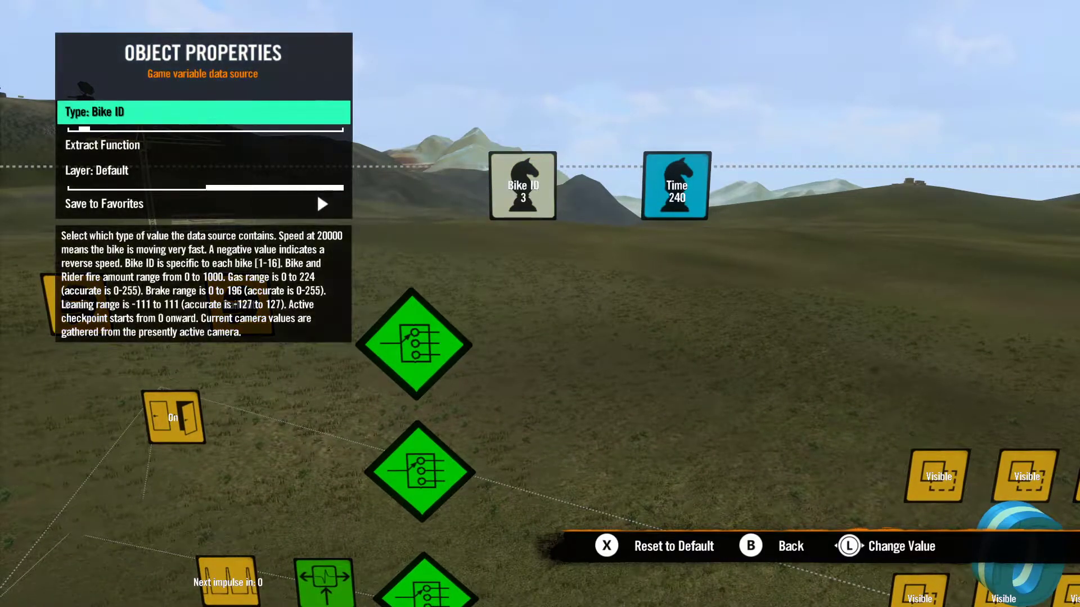
key(Left)
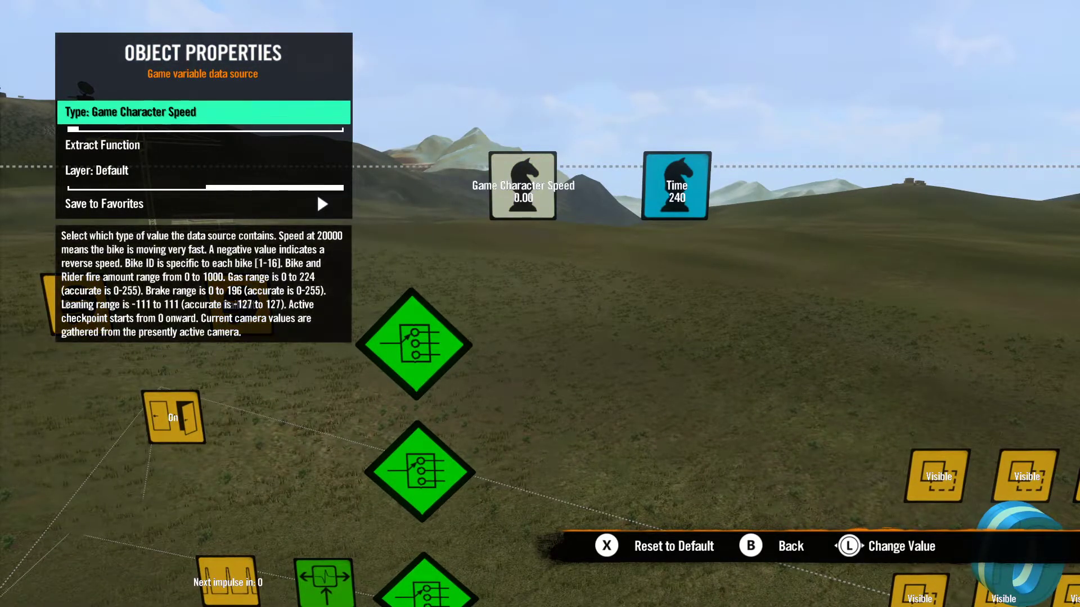
key(Right)
key(Right)
key(Right)
key(Right)
key(Right)
key(Right)
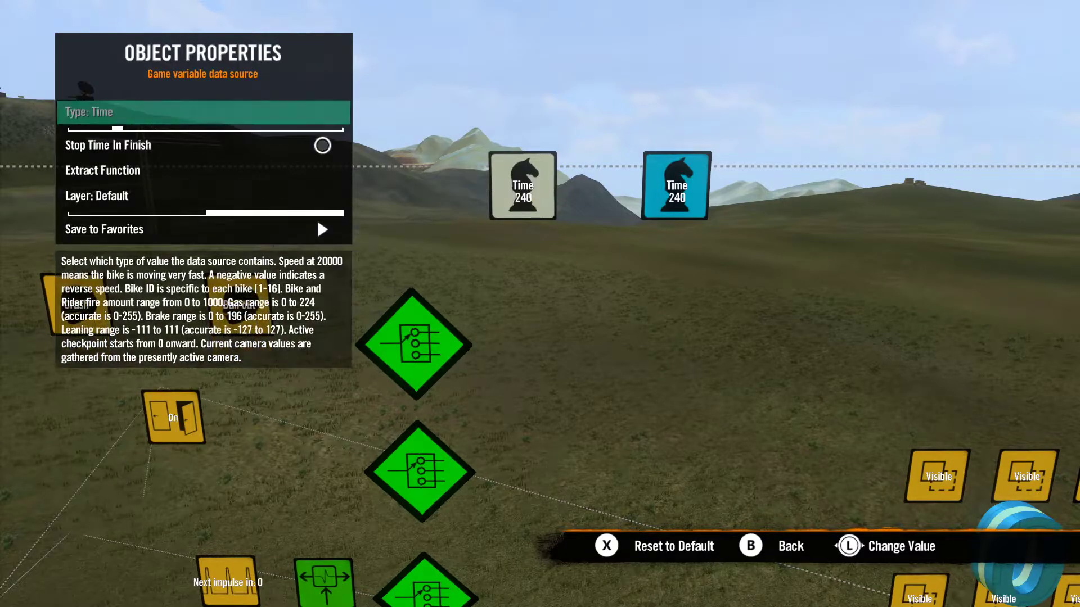
key(Right)
key(Right)
key(Right)
key(Right)
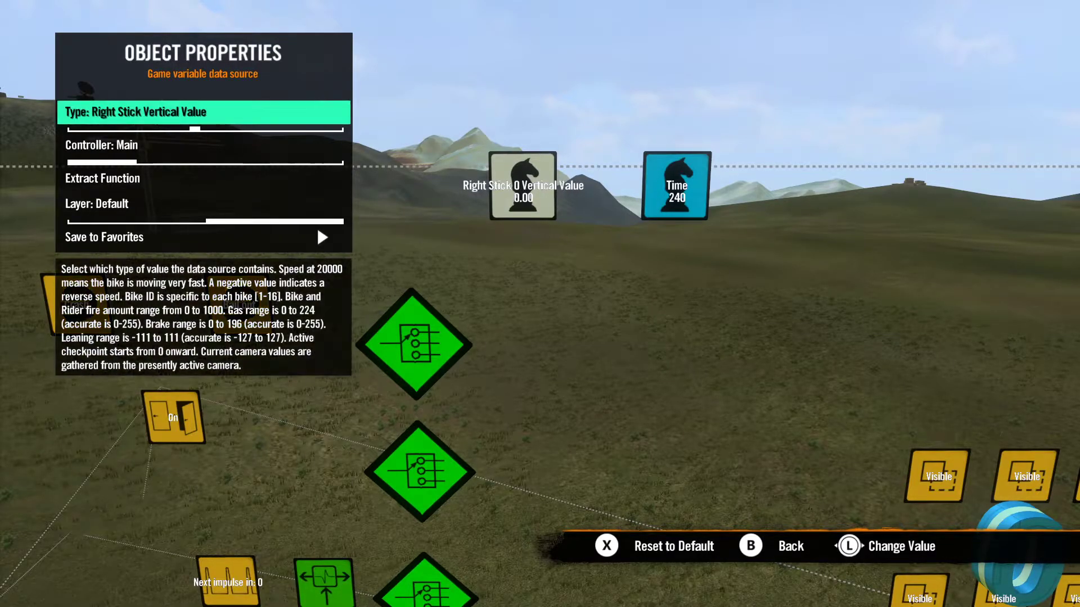
key(Left)
key(Left)
key(Left)
key(Left)
key(Left)
key(Left)
key(Left)
key(Left)
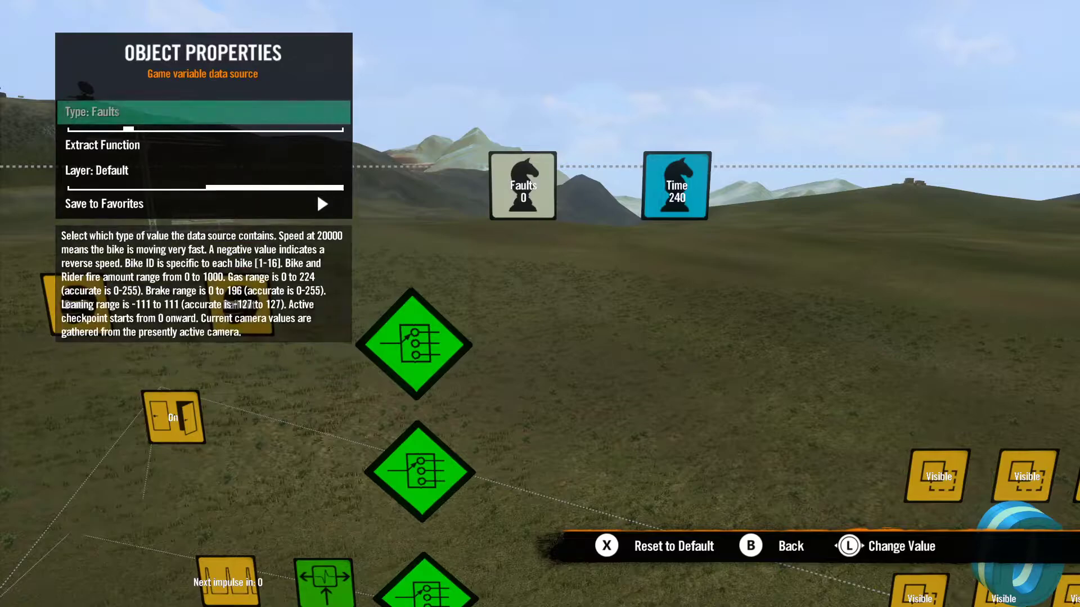
key(Left)
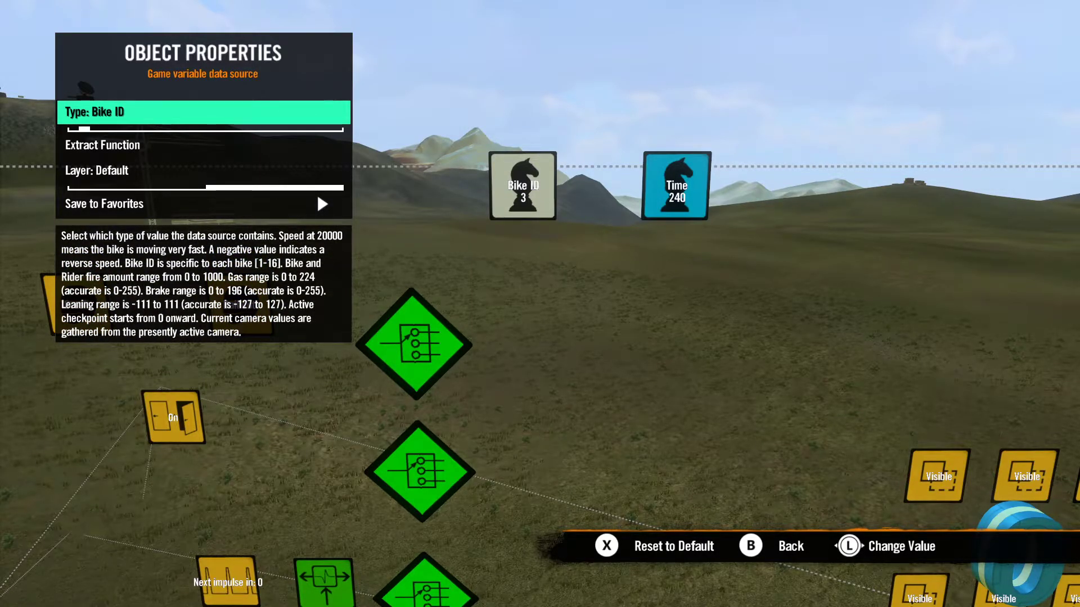
key(Left)
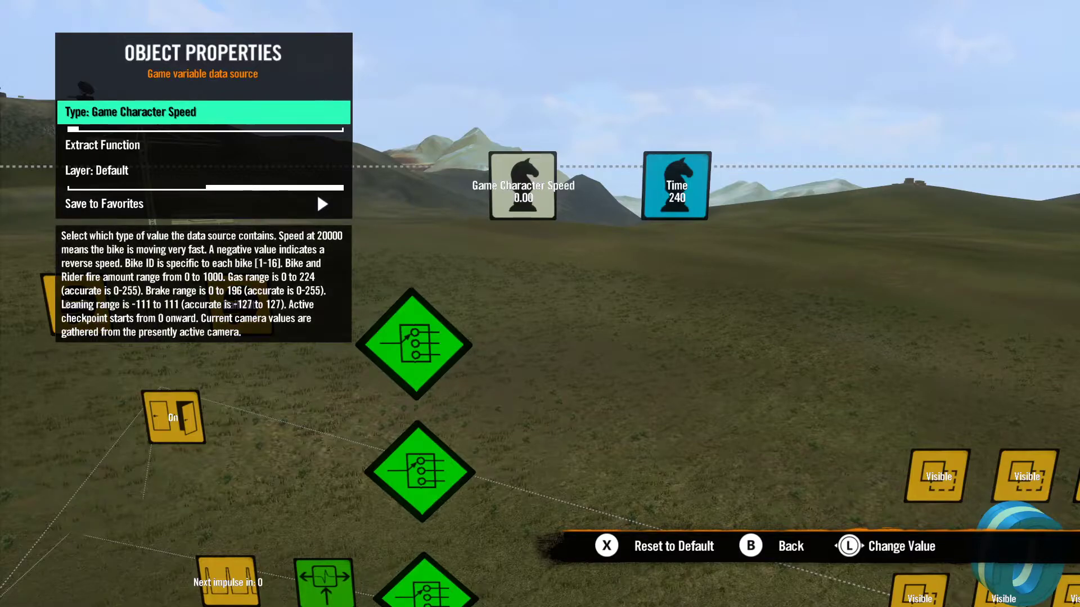
key(Escape)
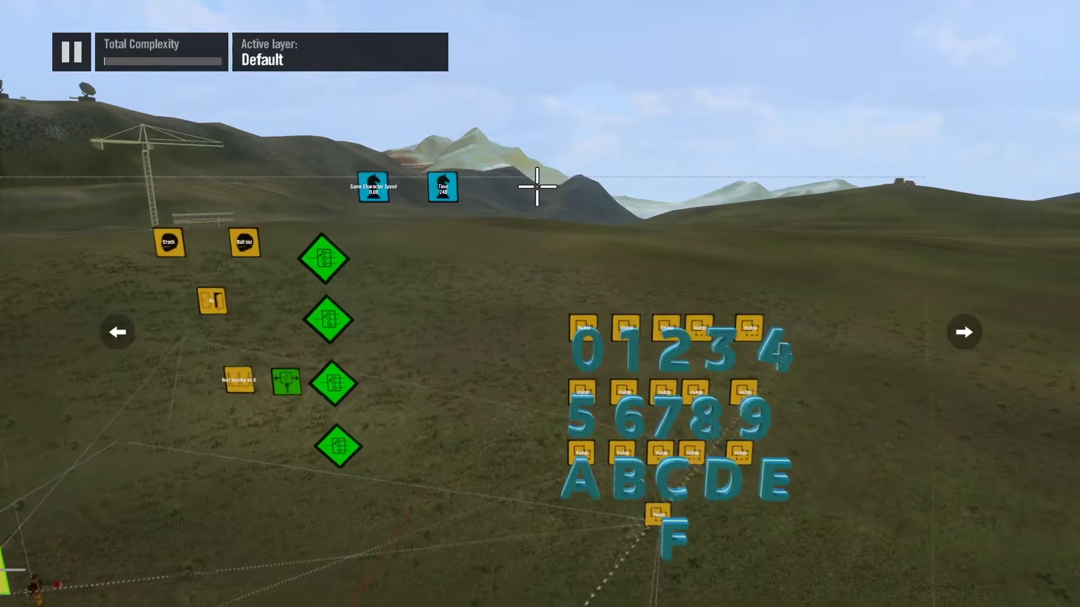
Step: Place a Two-input operator just below and between the two game variable data sources
scroll(537, 187, up, 3)
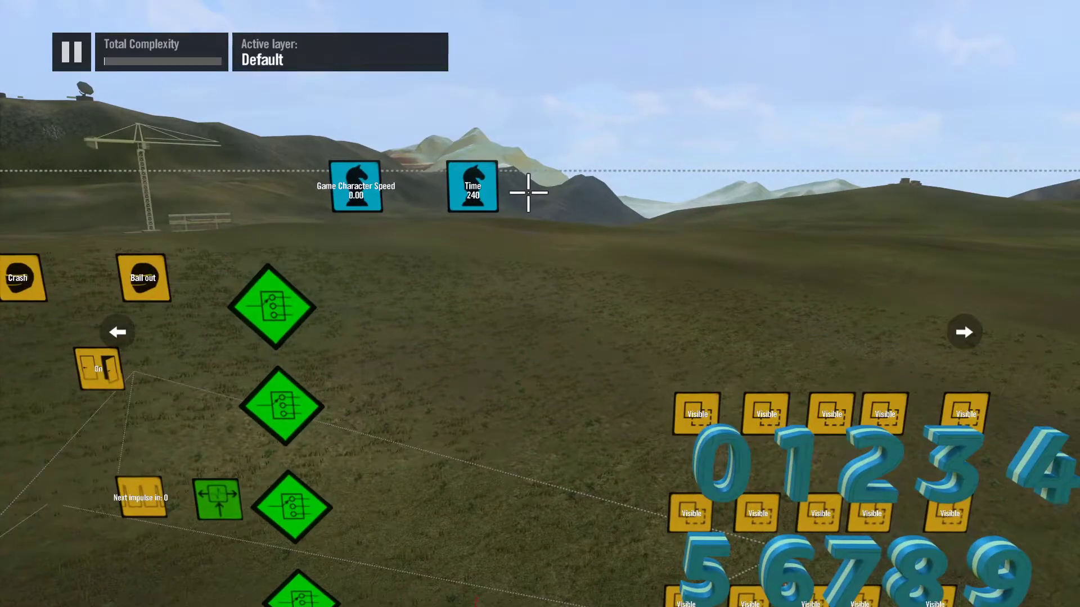
scroll(449, 193, up, 3)
scroll(524, 193, down, 5)
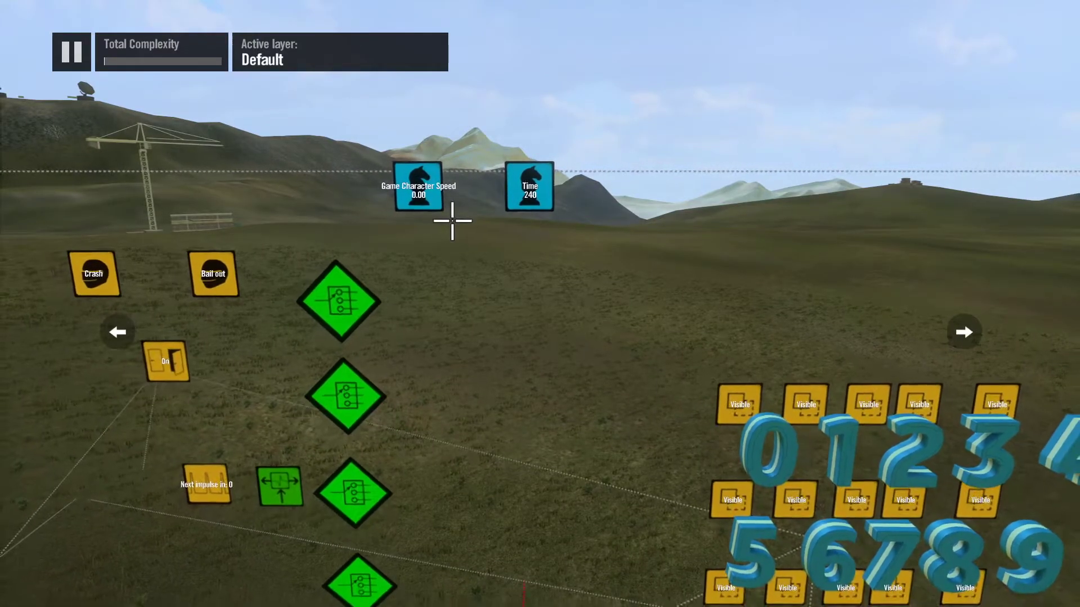
key(x)
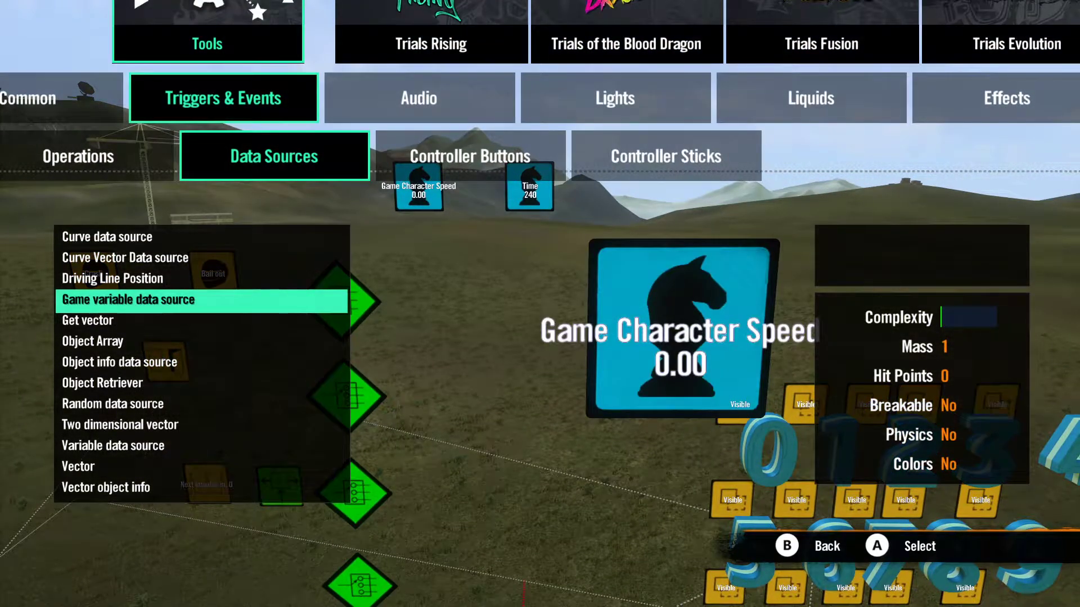
key(Left)
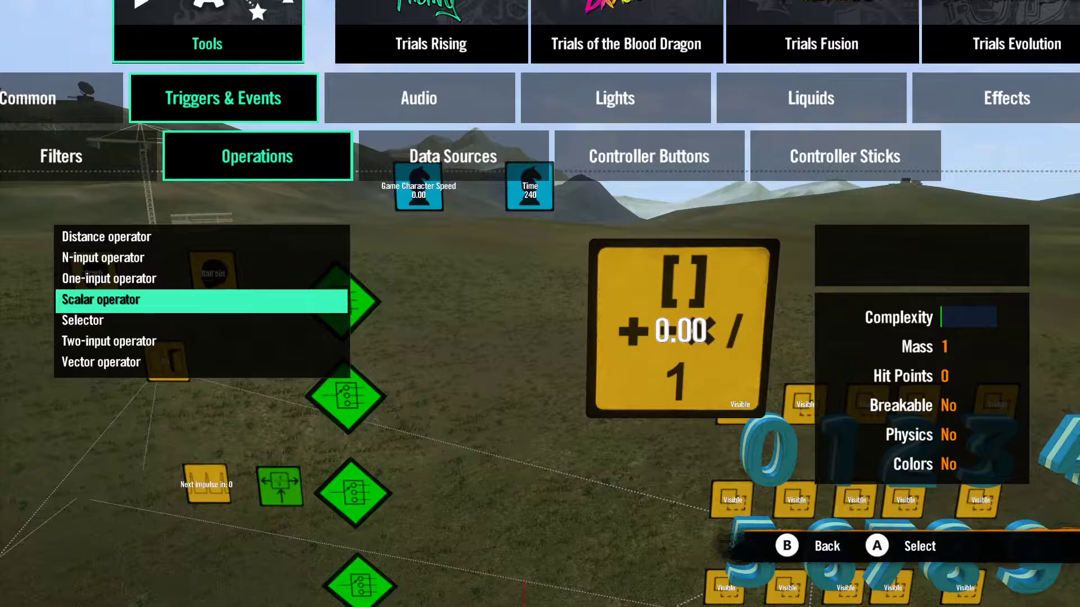
key(Down)
key(Down)
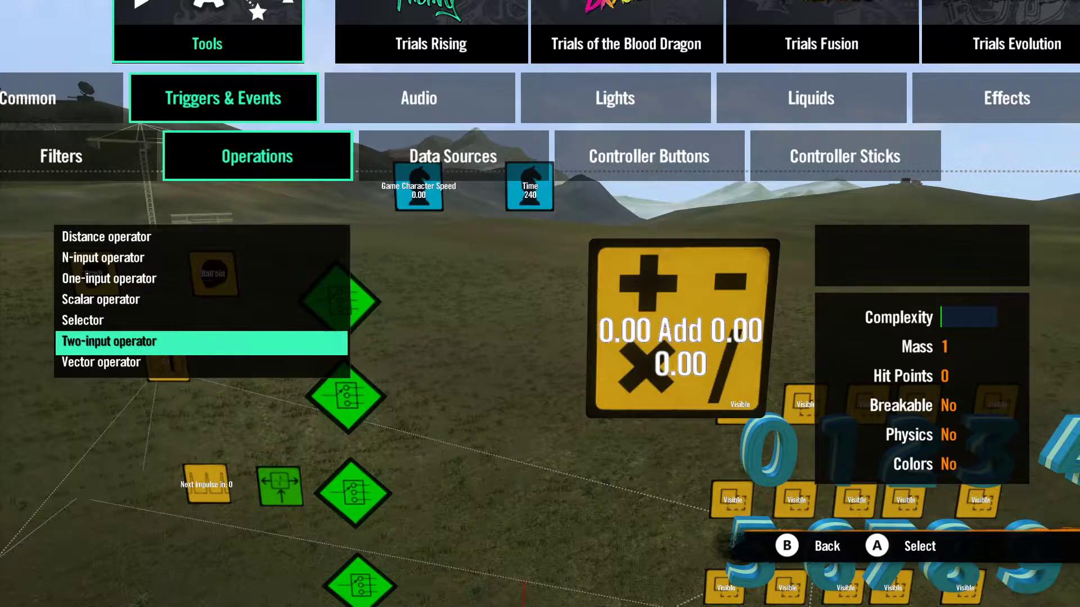
key(Return)
drag(483, 219, 476, 266)
click(476, 266)
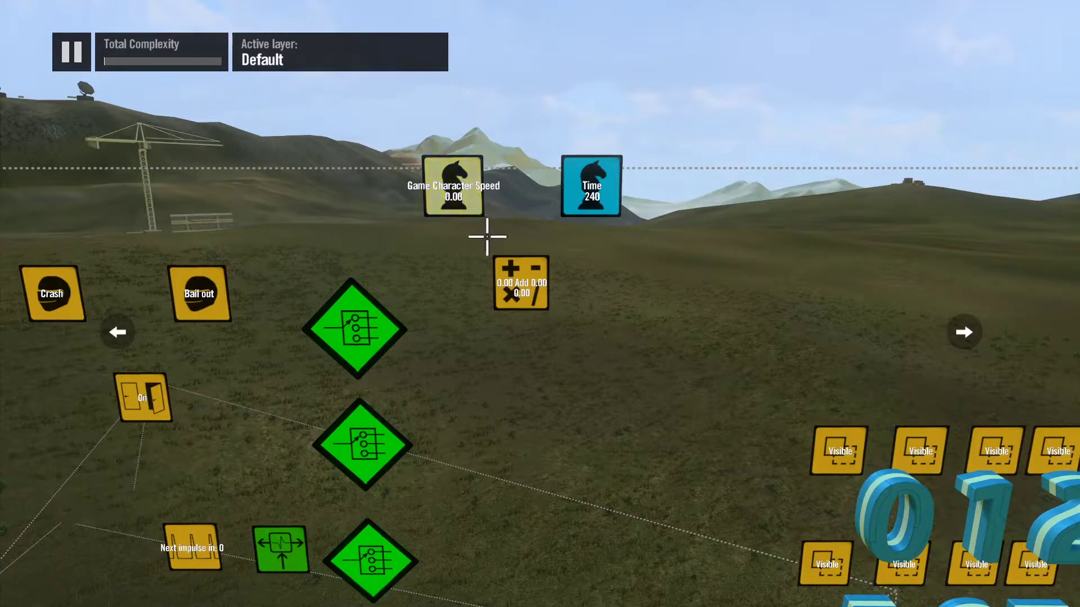
Step: Link the two-input operator's Operand 1 to the Game Character Speed source and Operand 2 to the Time source
click(516, 277)
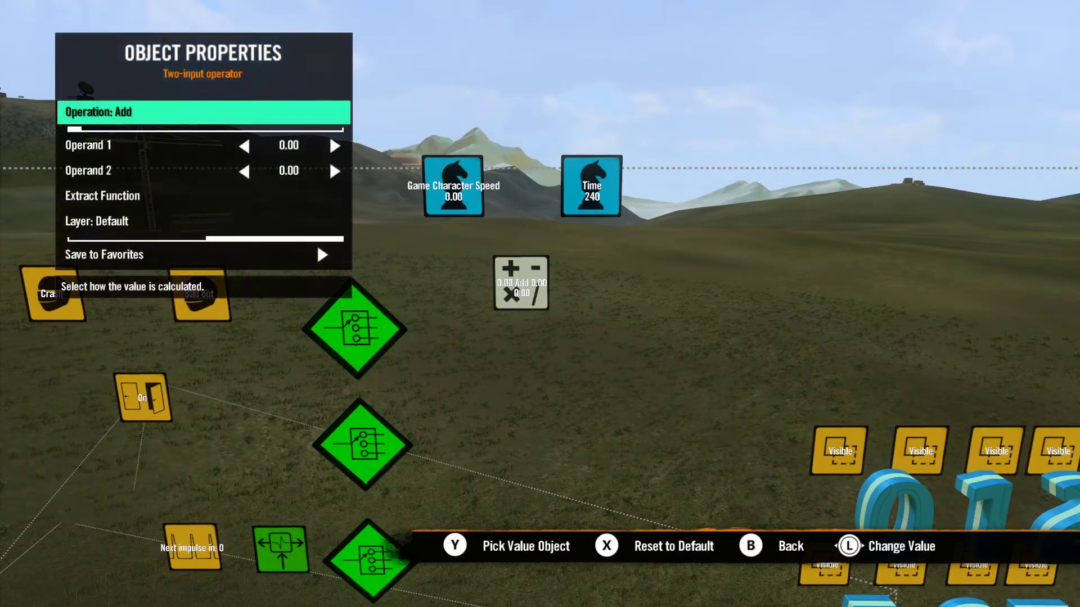
key(Down)
key(Escape)
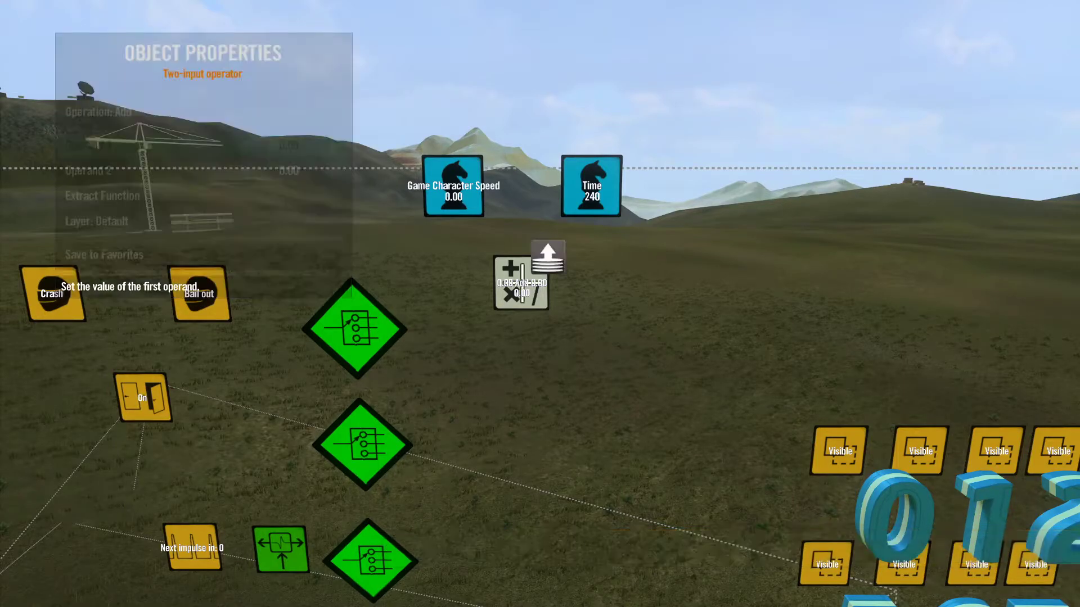
click(453, 186)
key(Down)
key(y)
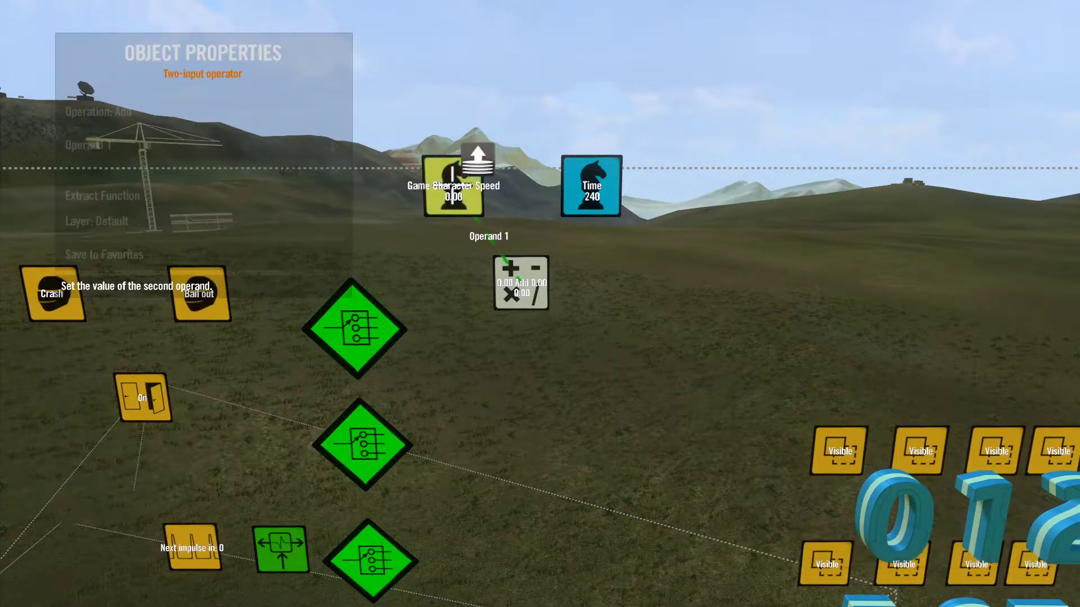
click(595, 171)
key(Escape)
Step: Place a Random data source directly below the two-input operator
key(y)
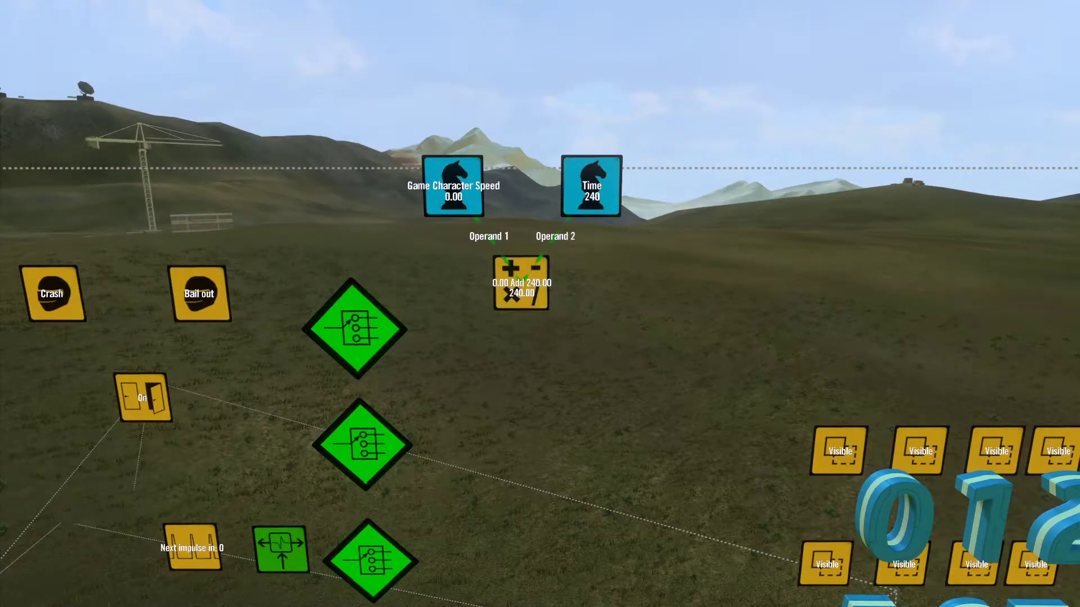
key(Right)
key(Down)
key(Down)
key(Down)
key(Return)
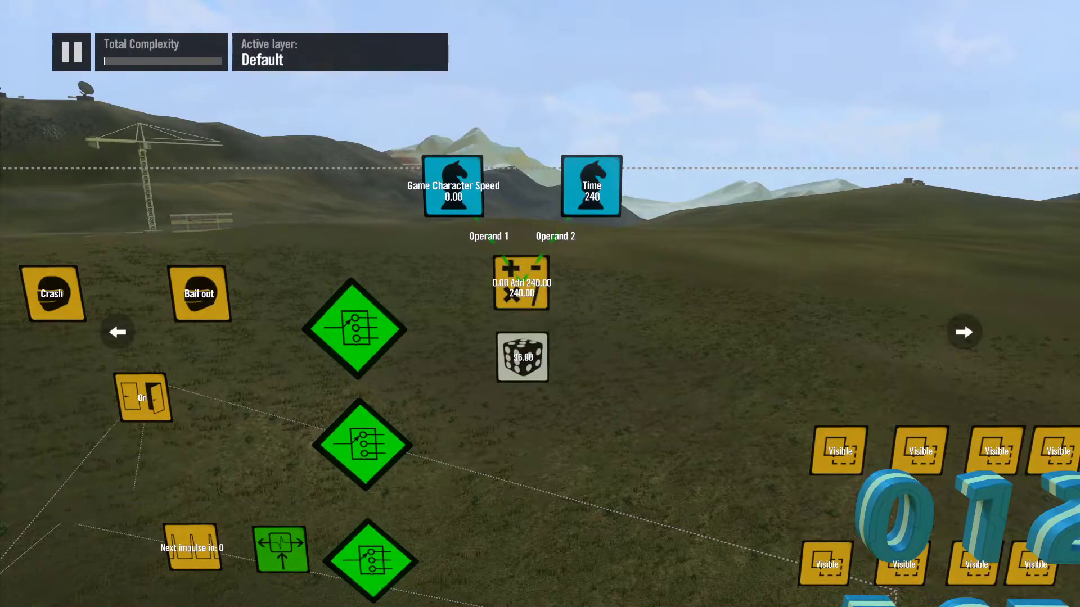
Step: Link the random data source's Seed to the two-input operator above it
key(Return)
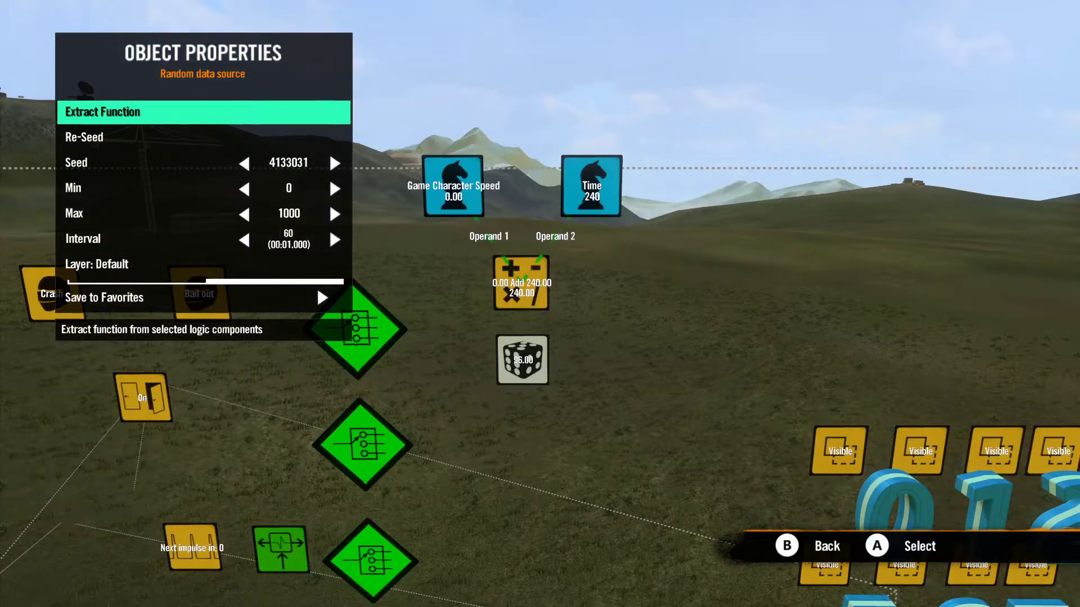
key(Down)
key(Down)
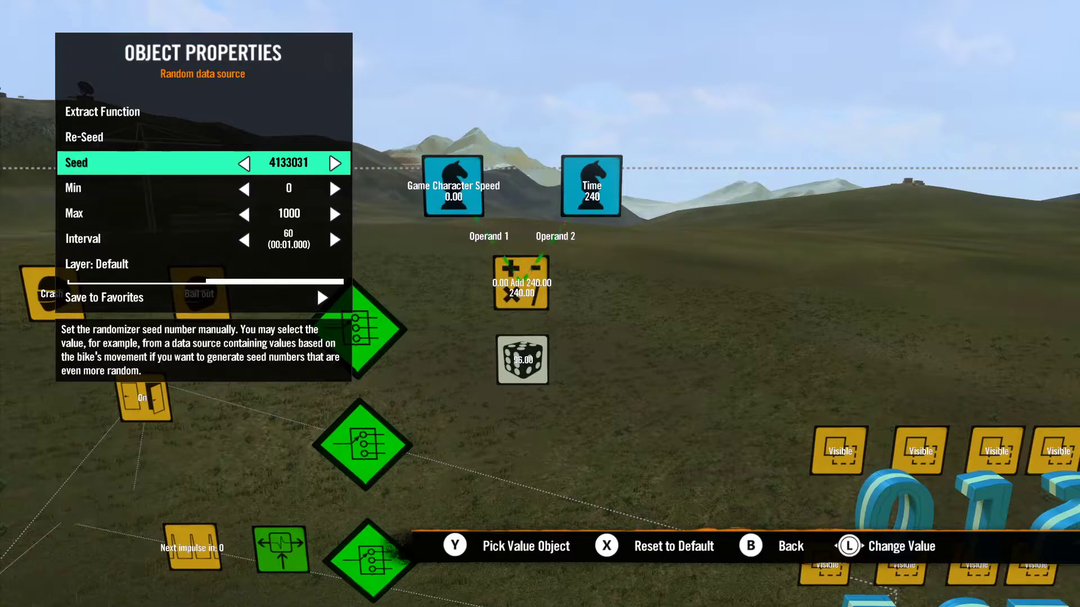
key(y)
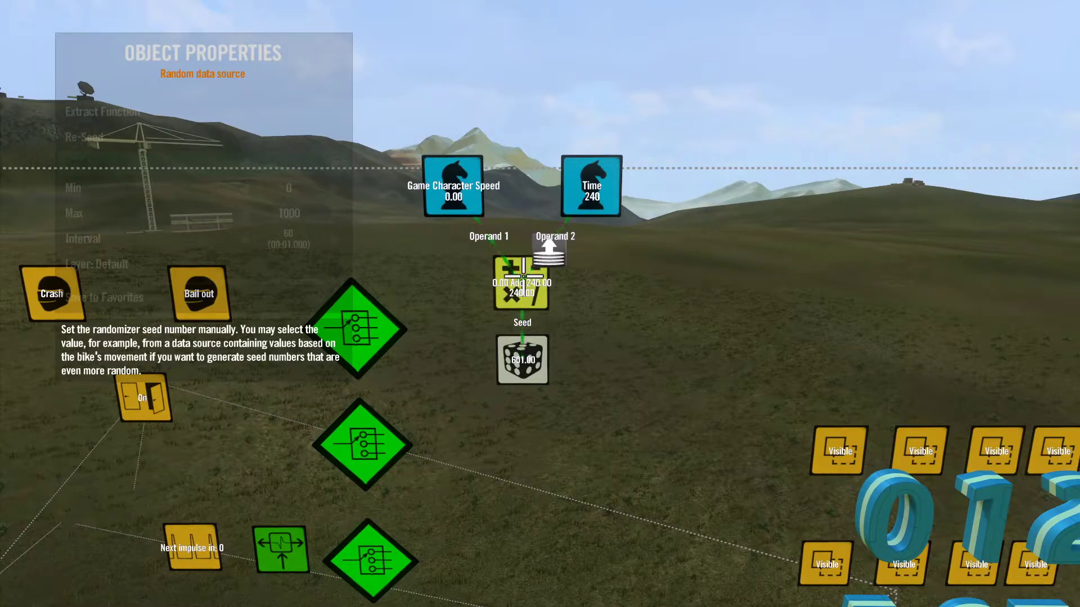
key(Return)
Step: Set the random data source's Max to 15 and its Interval to 1, leaving Min at 0
key(Down)
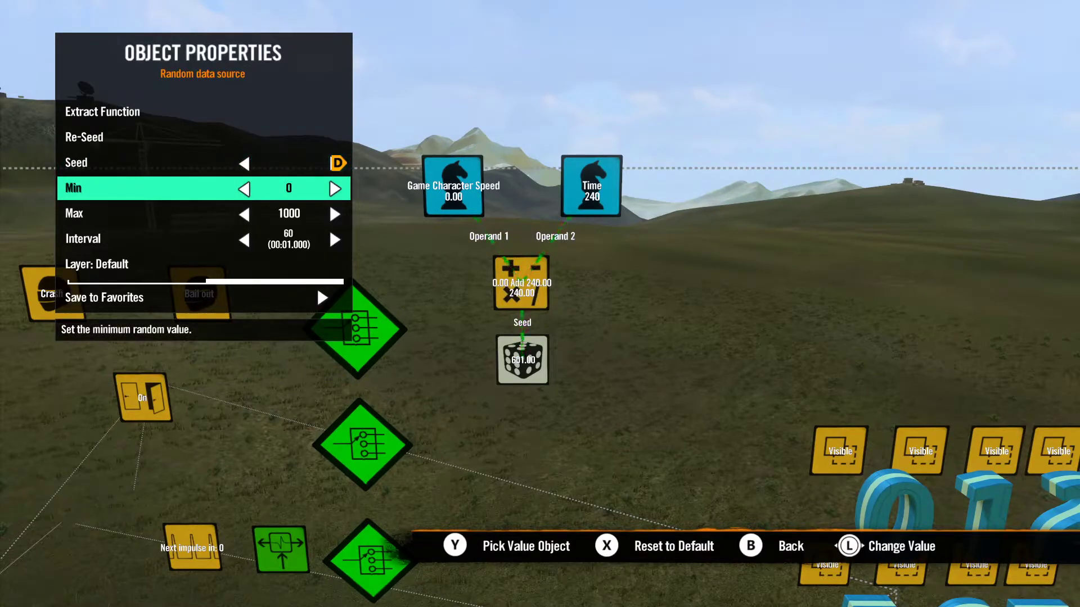
key(Down)
key(Left)
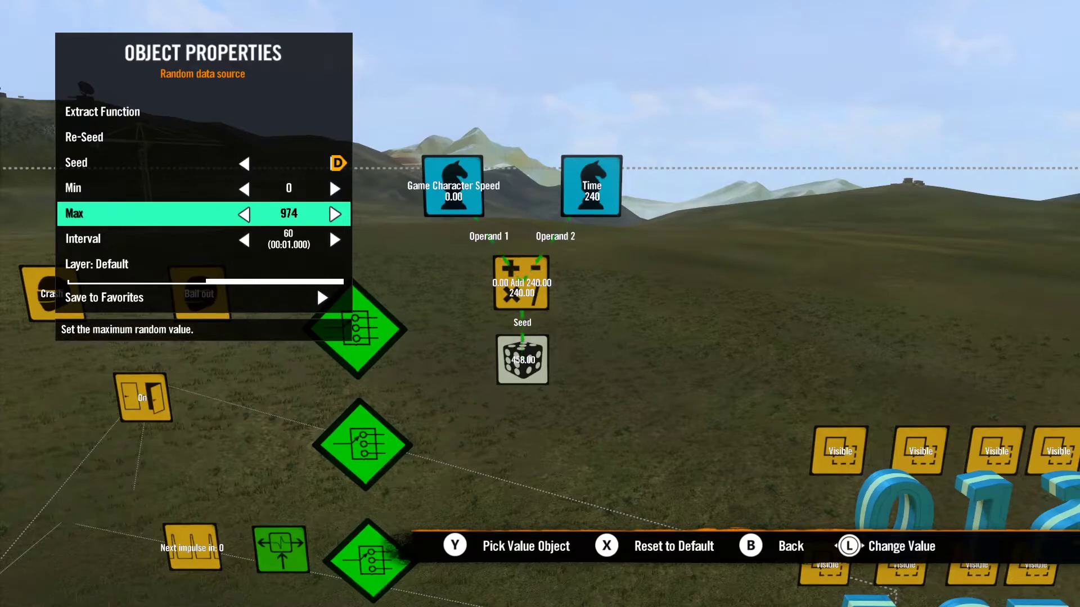
key(Left)
key(Left)
key(Left)
key(Right)
key(Left)
key(Down)
key(Left)
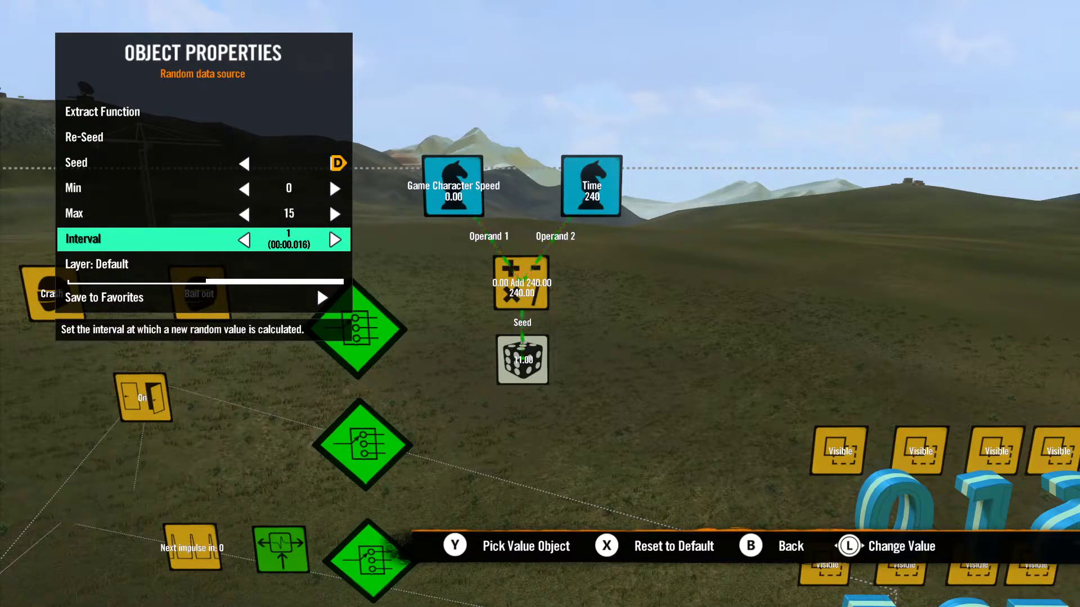
key(Escape)
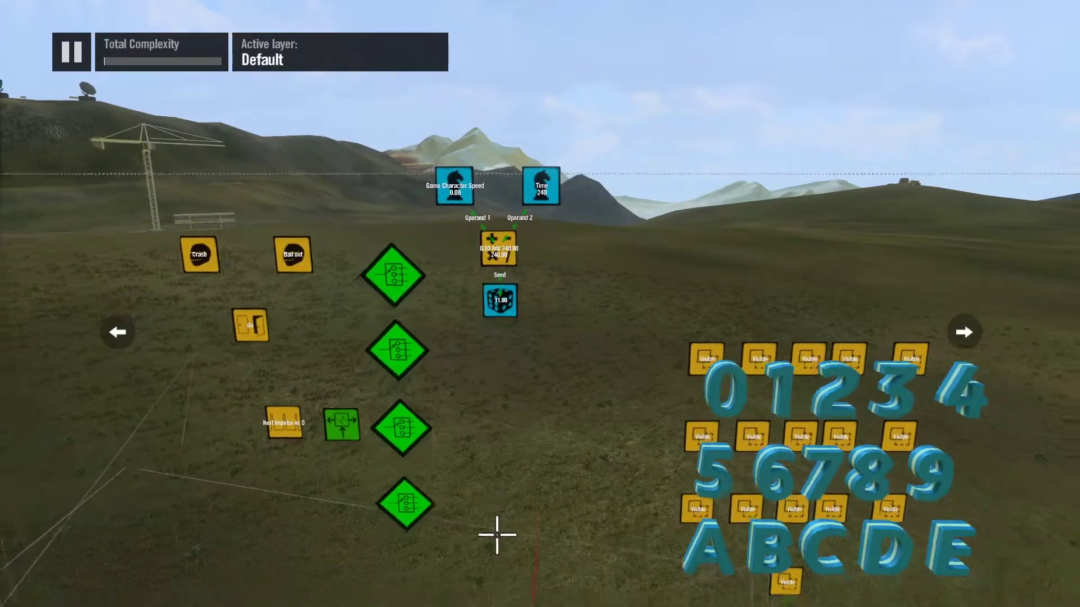
Step: Link the Comparison Value of the topmost switch filter to the random data source
scroll(494, 556, down, 2)
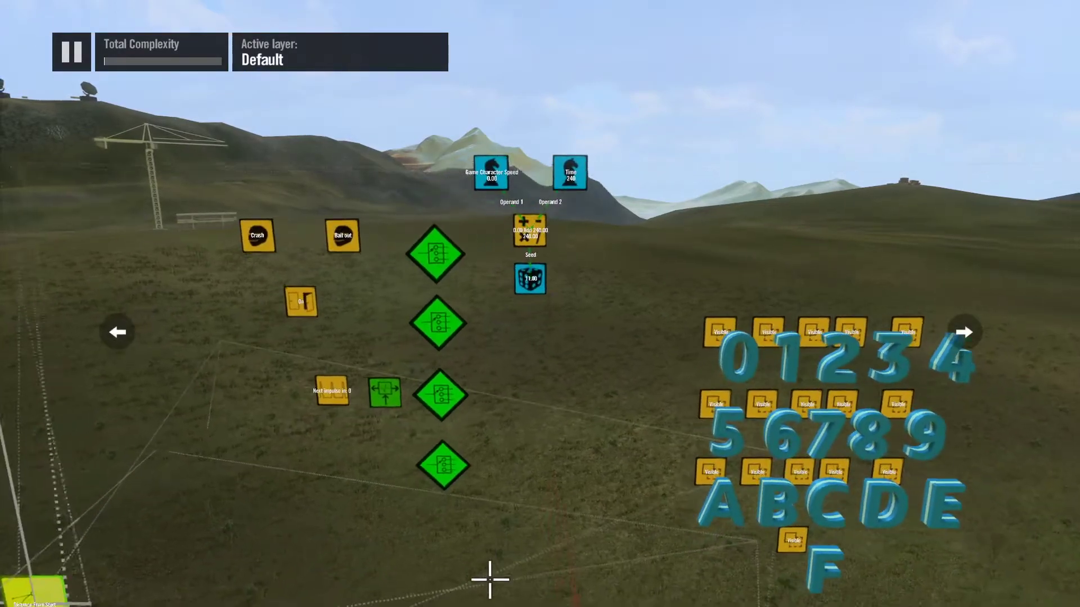
scroll(488, 585, up, 5)
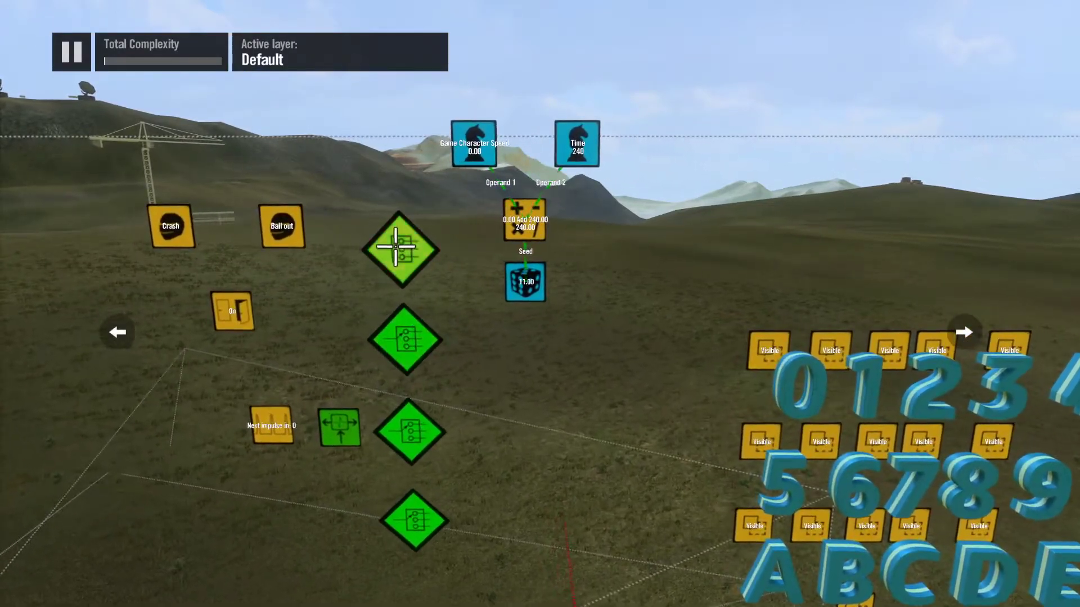
scroll(400, 248, up, 2)
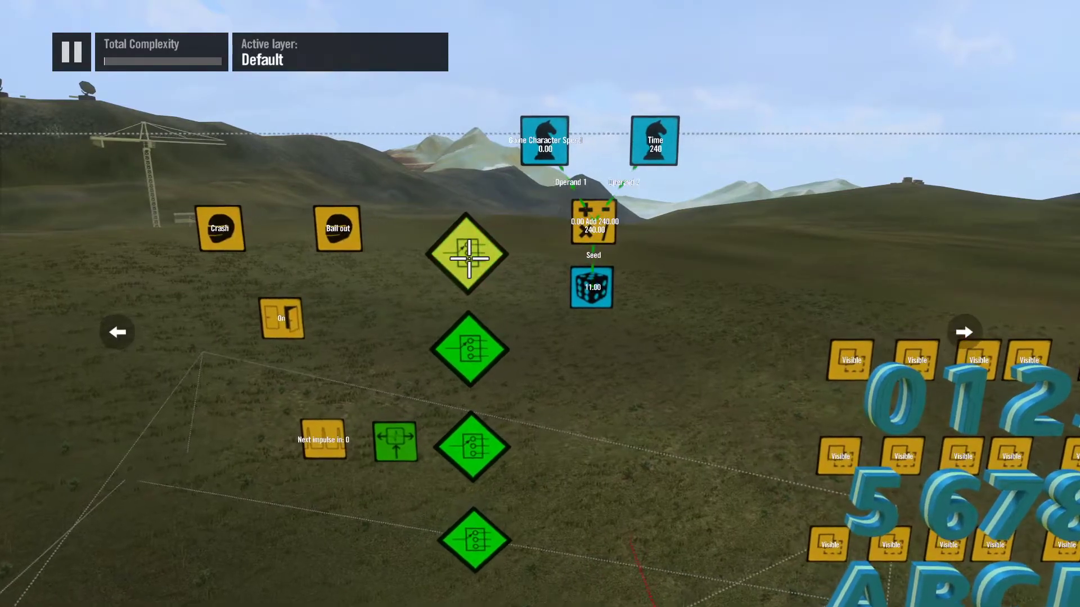
key(Return)
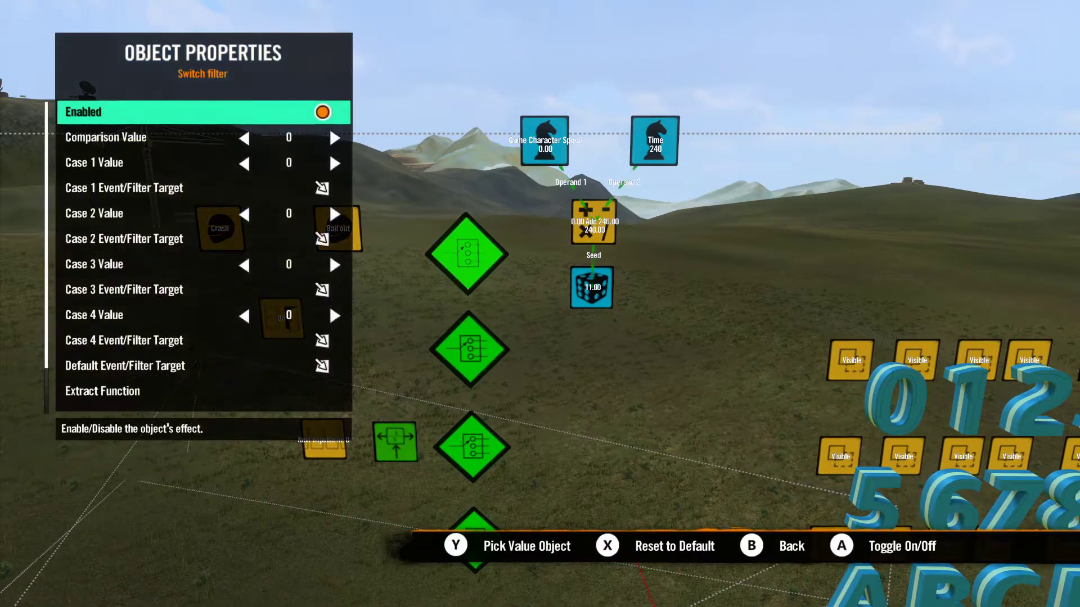
key(Down)
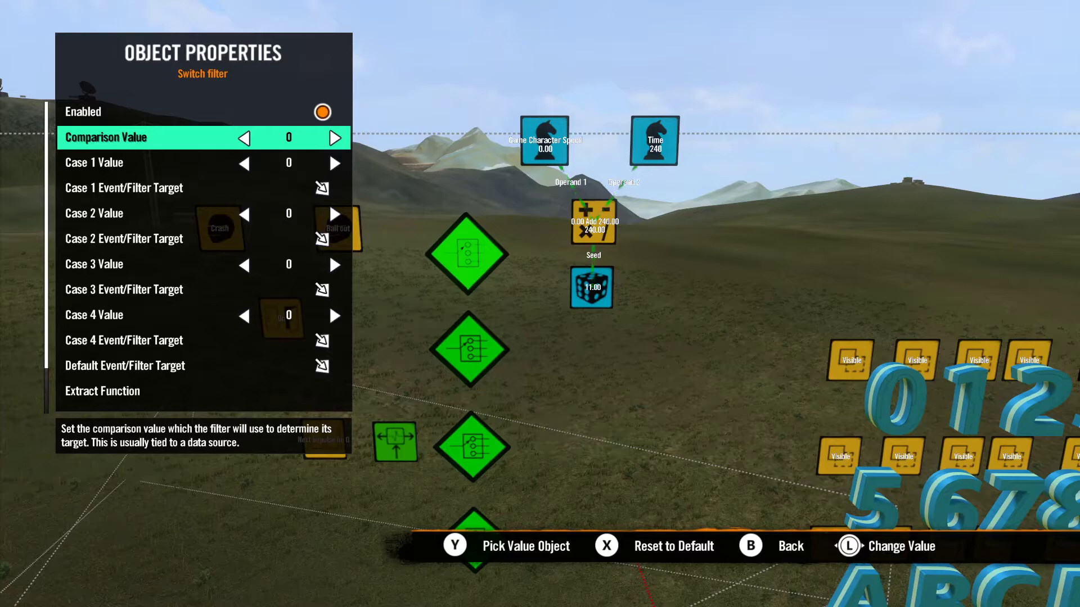
key(y)
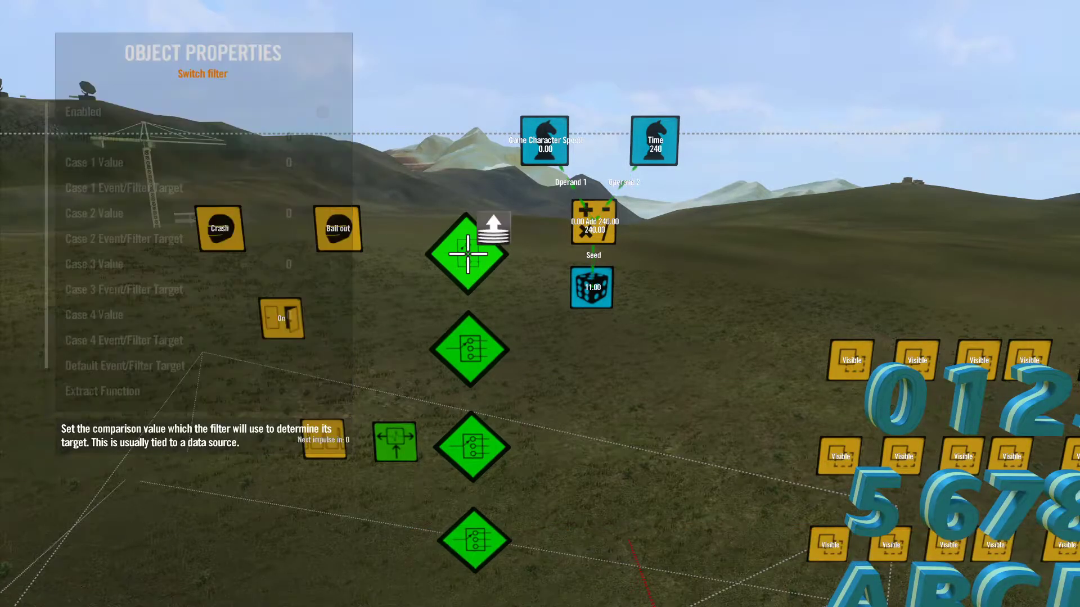
key(Return)
key(Escape)
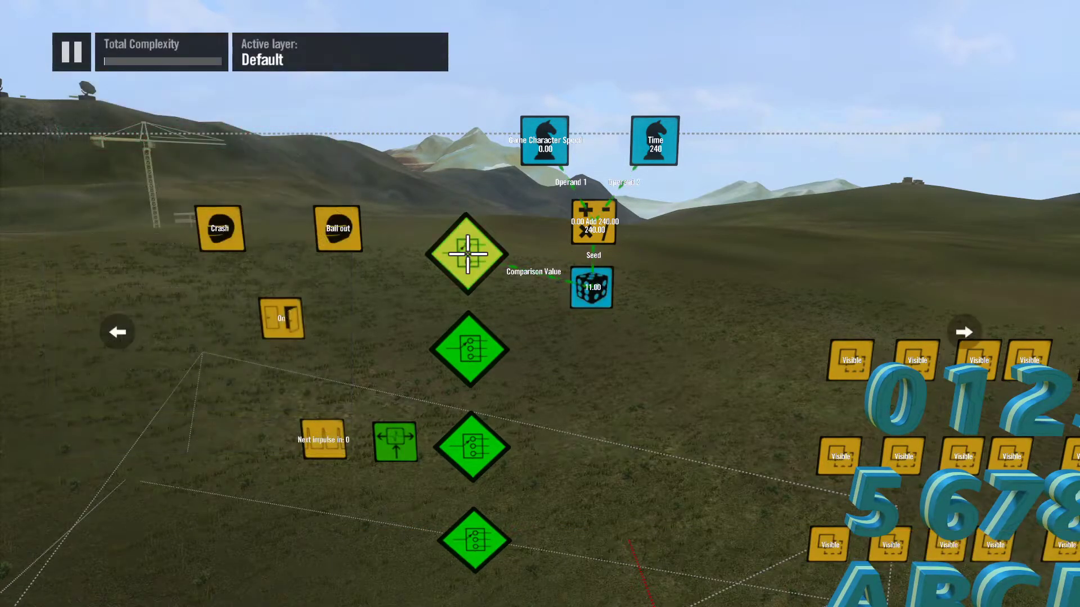
Step: Link the Comparison Value of the second switch filter from the top to the random data source
key(x)
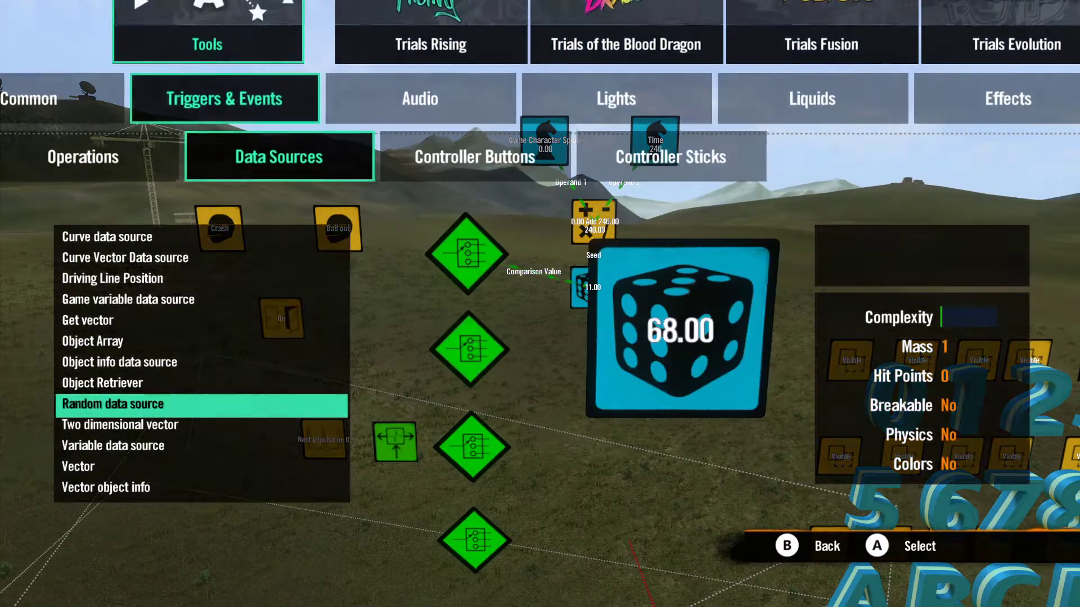
key(Escape)
key(Return)
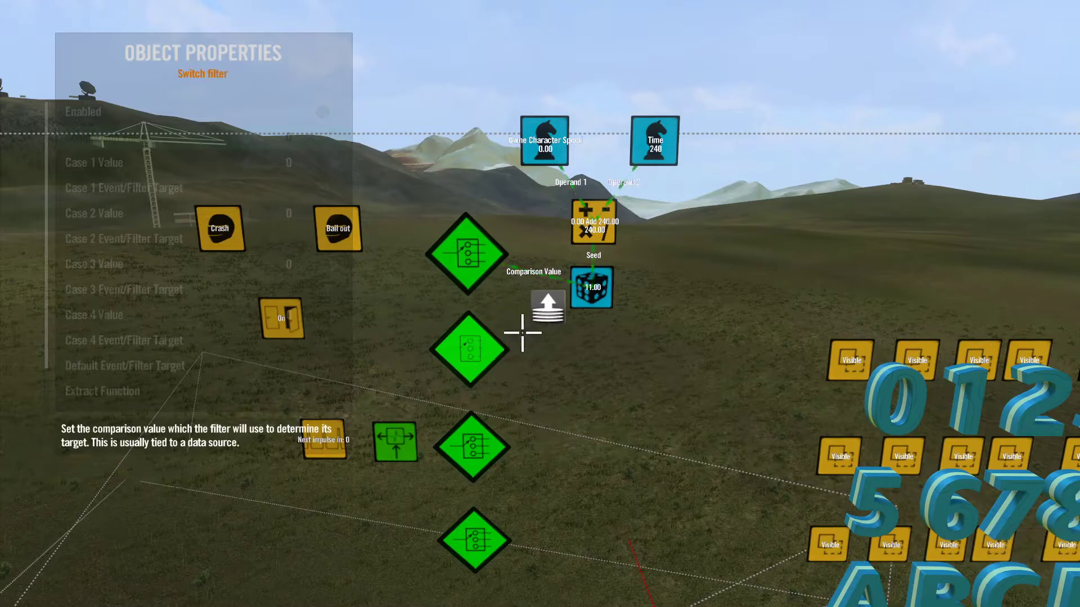
click(581, 304)
key(Escape)
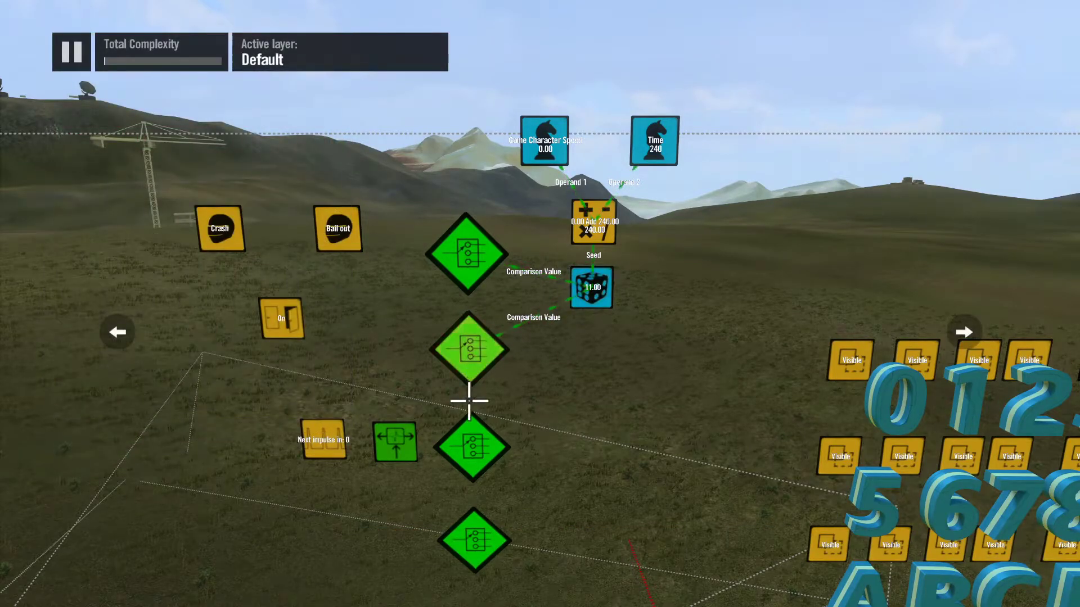
Step: Link the third switch filter's Comparison Value to the random data source
key(Return)
key(Down)
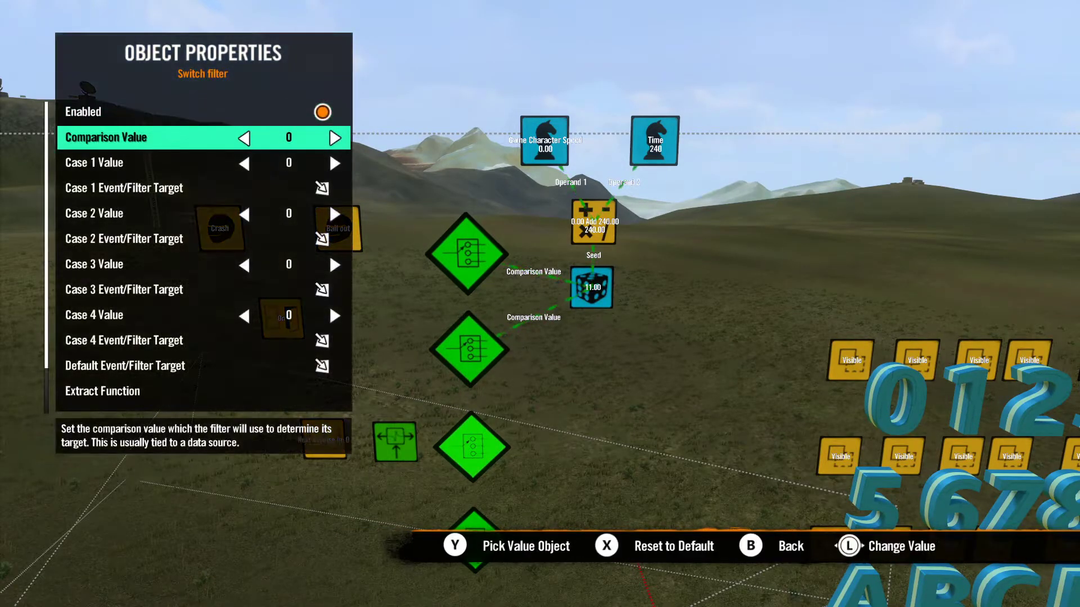
key(y)
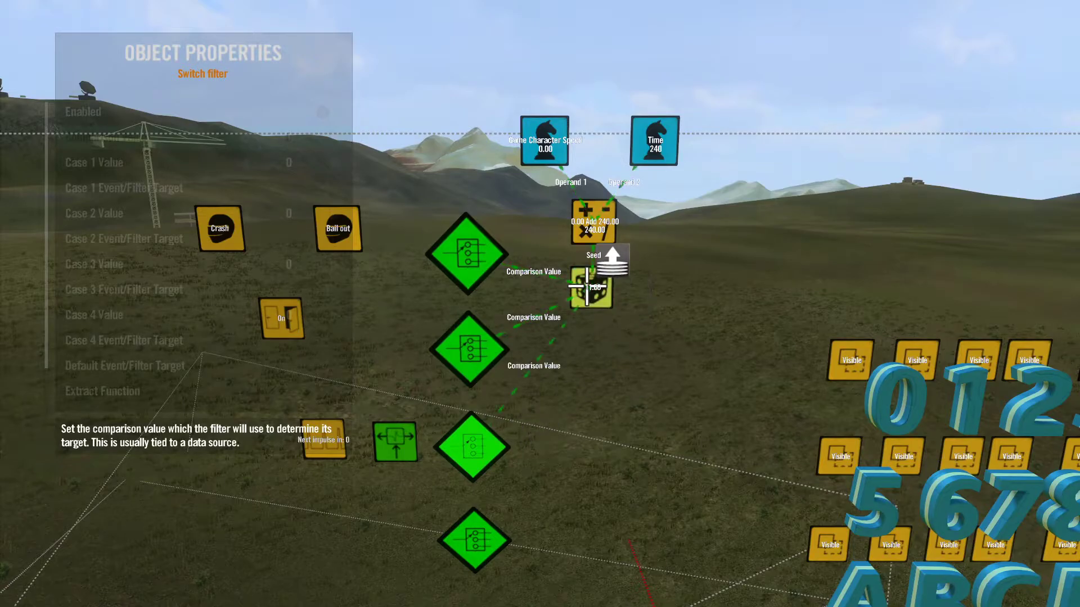
click(586, 287)
key(Escape)
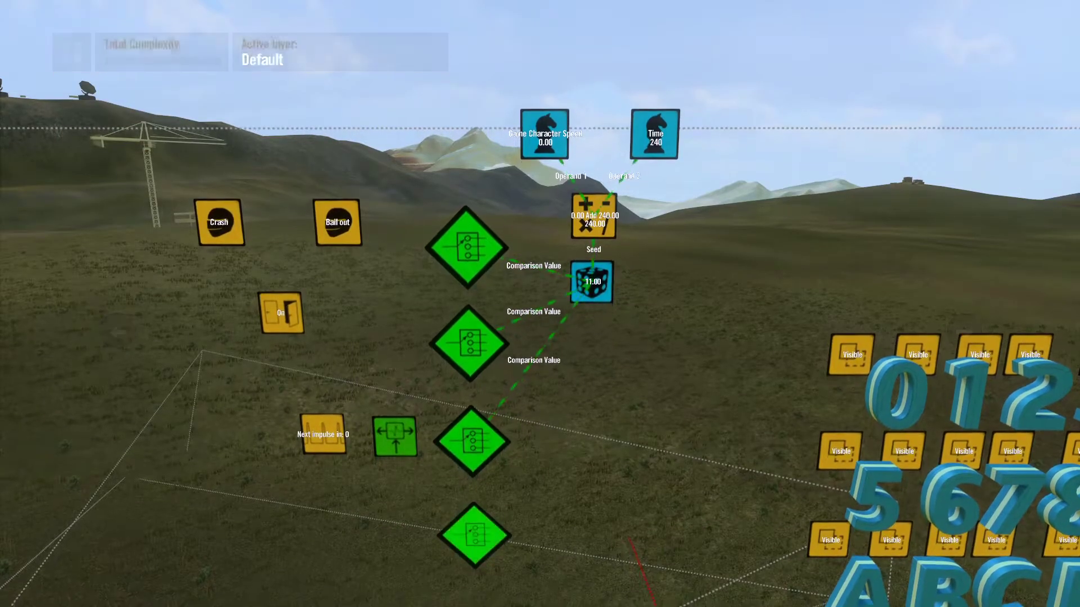
Step: Link the Comparison Value of the bottommost switch filter to the random data source
key(Return)
key(Down)
key(y)
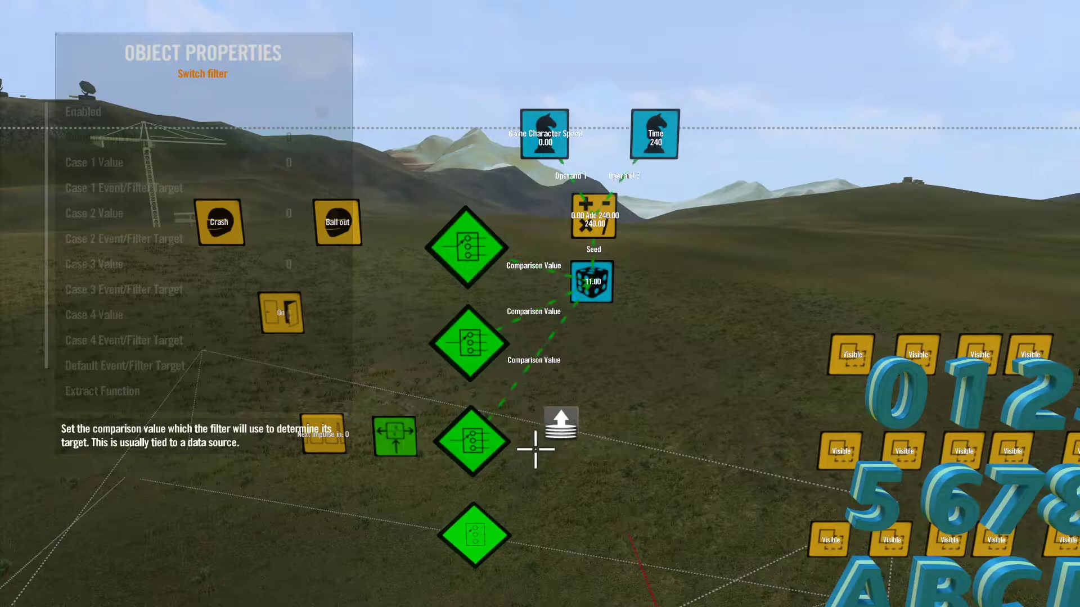
click(609, 283)
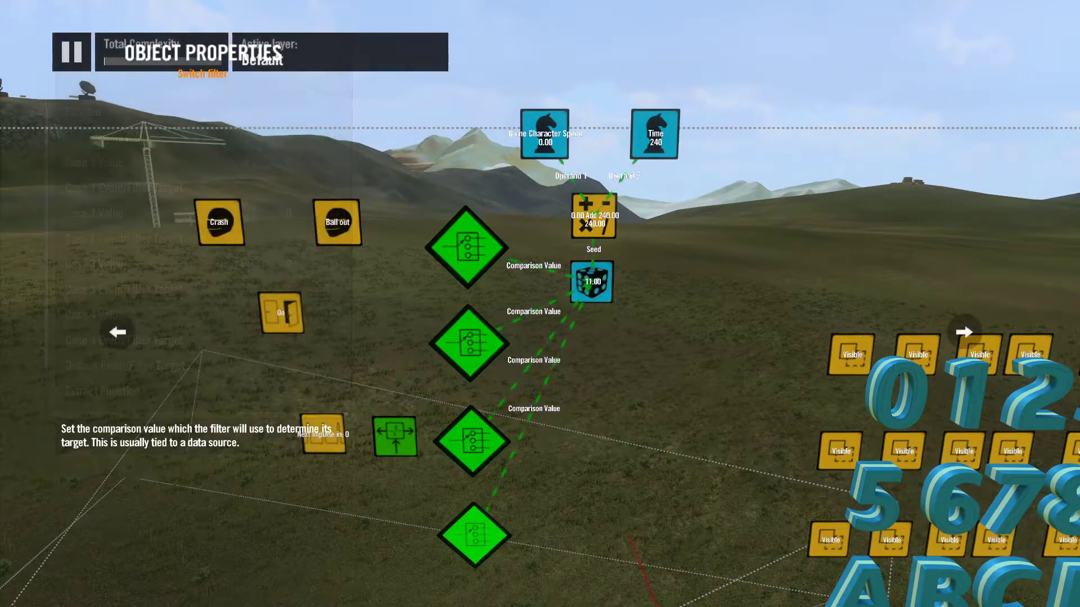
key(Escape)
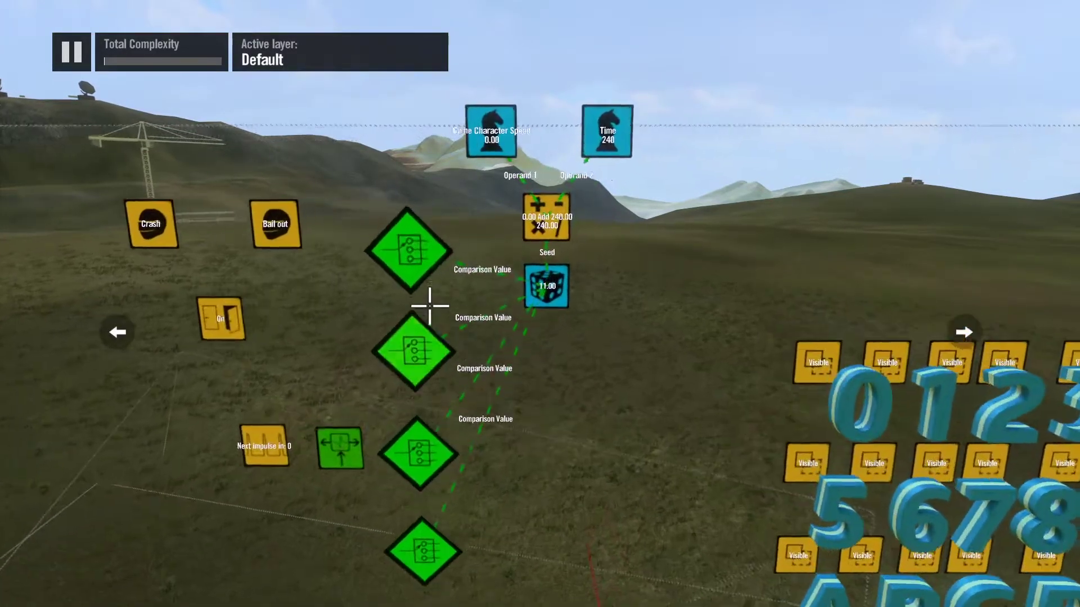
Step: Set the topmost switch filter's Case 2, 3 and 4 Values to 1, 2 and 3, leaving Case 1 at 0
key(Return)
key(Down)
key(Down)
key(Down)
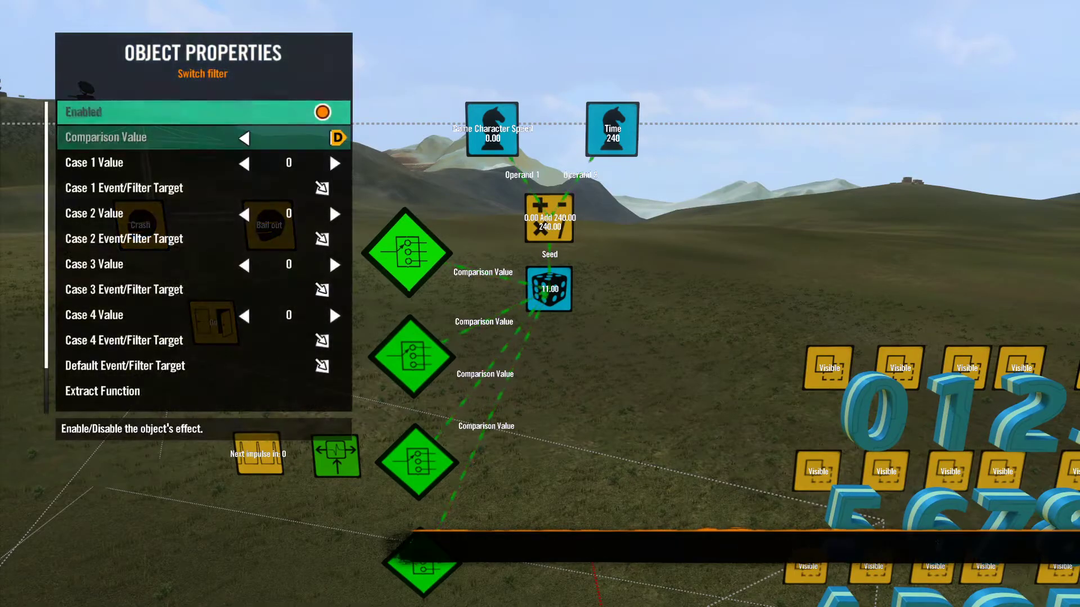
key(Down)
key(Right)
key(Down)
key(Down)
key(Right)
key(Down)
key(Up)
key(Right)
key(Down)
key(Down)
key(Right)
key(Right)
key(Right)
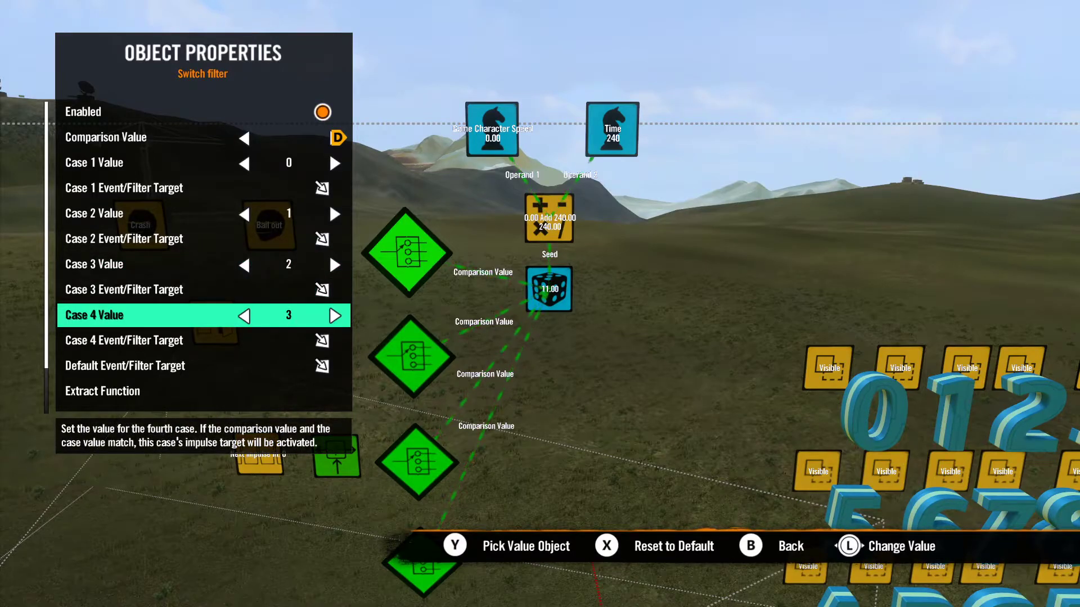
key(Escape)
Step: Set the second switch filter's Case 1 Value to 4 and its Case 2 Value to 5
key(Return)
key(Down)
key(Down)
key(Right)
key(Right)
key(Right)
key(Right)
key(Down)
key(Down)
Step: Set the second switch filter's Case 3 Value to 6 and its Case 4 Value to 7
key(Right)
key(Right)
key(Right)
key(Right)
key(Right)
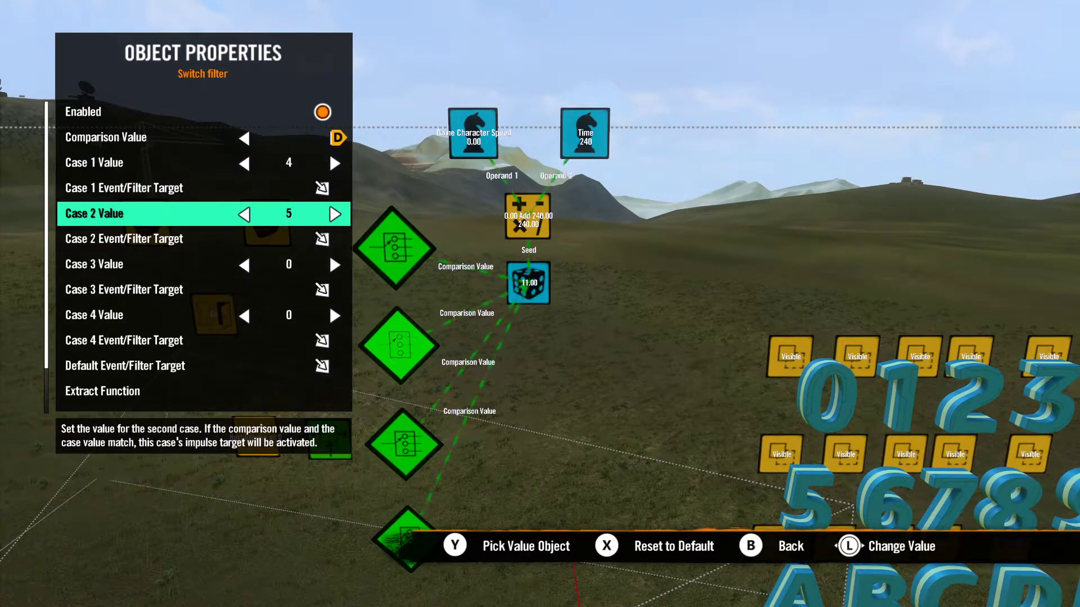
key(Down)
key(Down)
key(Right)
key(Right)
key(Right)
key(Right)
key(Right)
key(Right)
key(Down)
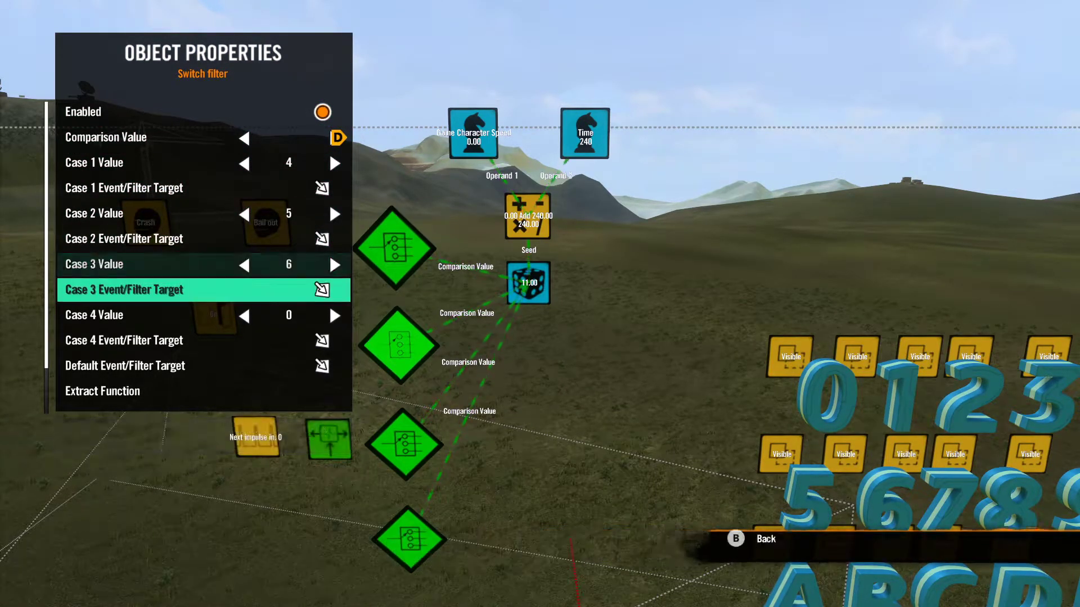
key(Down)
key(Right)
key(Right)
key(Right)
key(Right)
key(Right)
key(Right)
key(Right)
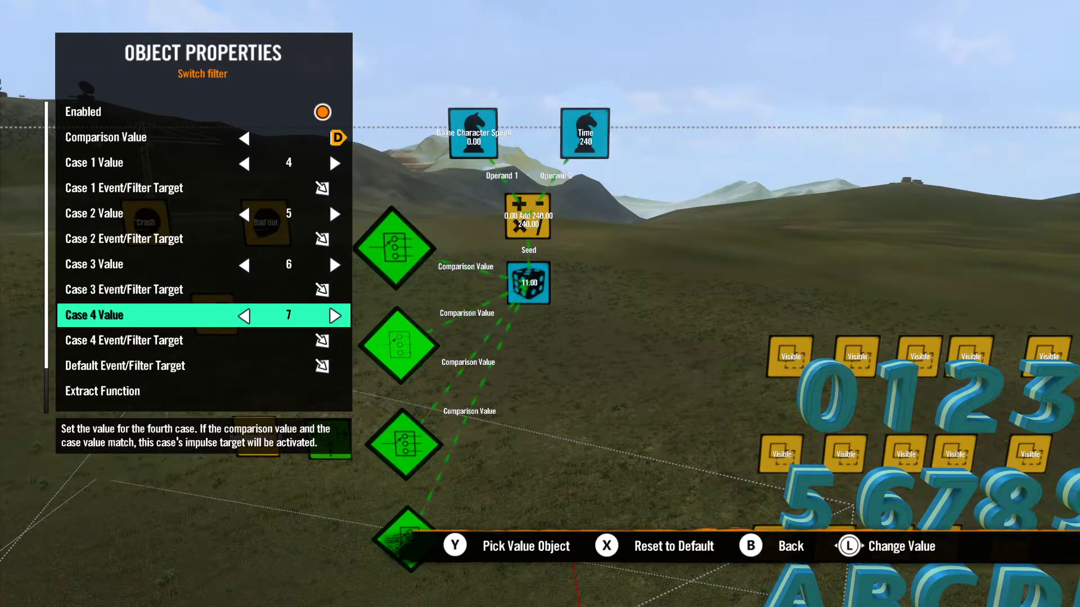
key(Escape)
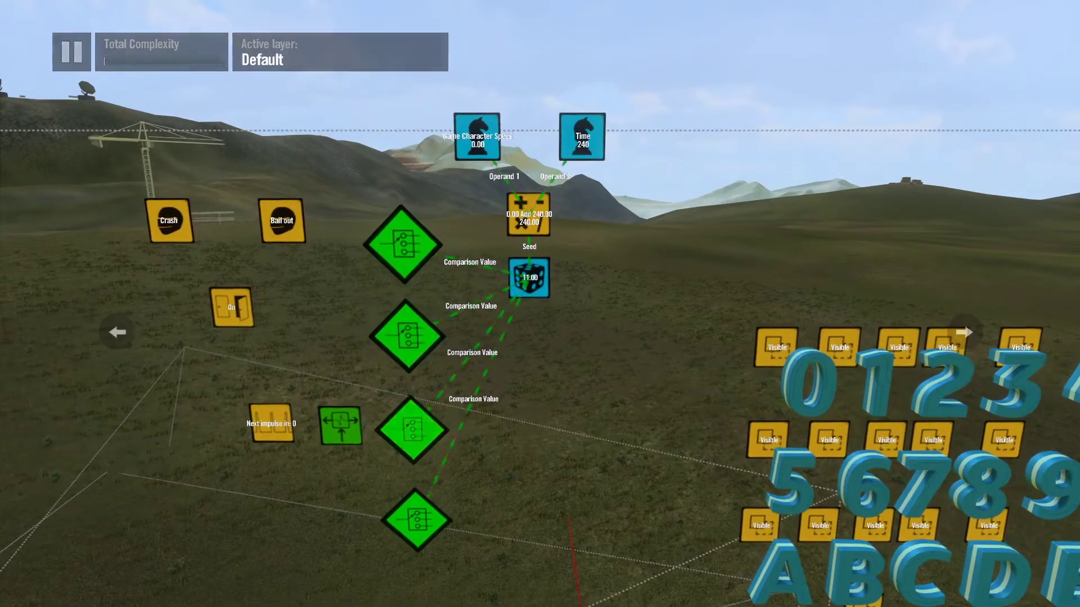
Step: Set the third switch filter's Case 1 Value to 8 and its Case 2 Value to 9
key(Return)
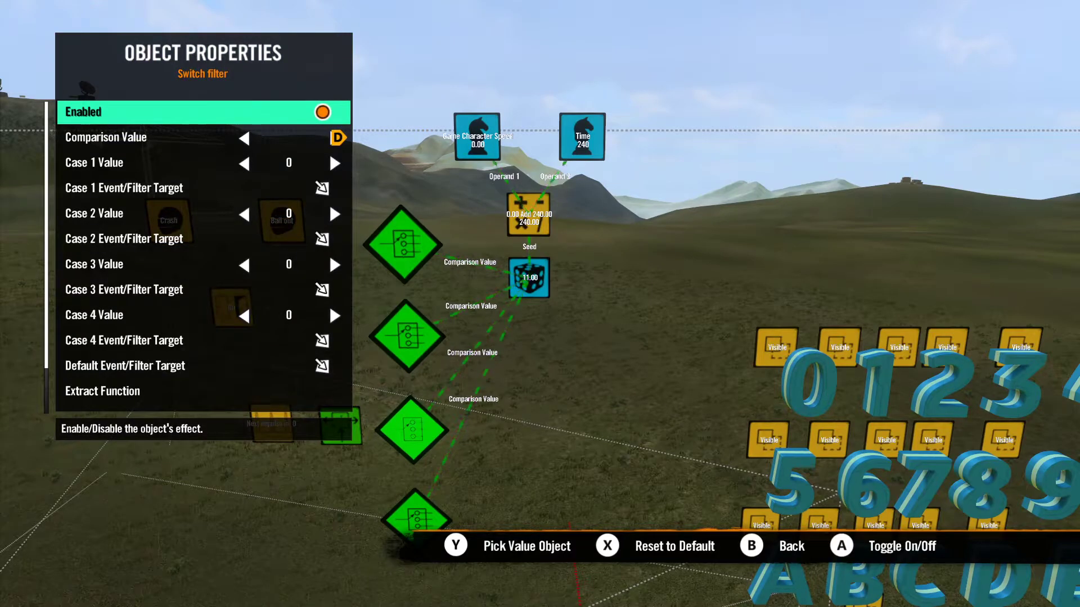
key(Down)
key(Down)
key(Right)
key(Right)
key(Right)
key(Right)
key(Right)
key(Right)
key(Right)
key(Right)
key(Right)
key(Right)
key(Right)
key(Right)
key(Right)
key(Left)
key(Left)
key(Left)
key(Left)
key(Left)
key(Left)
key(Left)
key(Left)
key(Left)
key(Left)
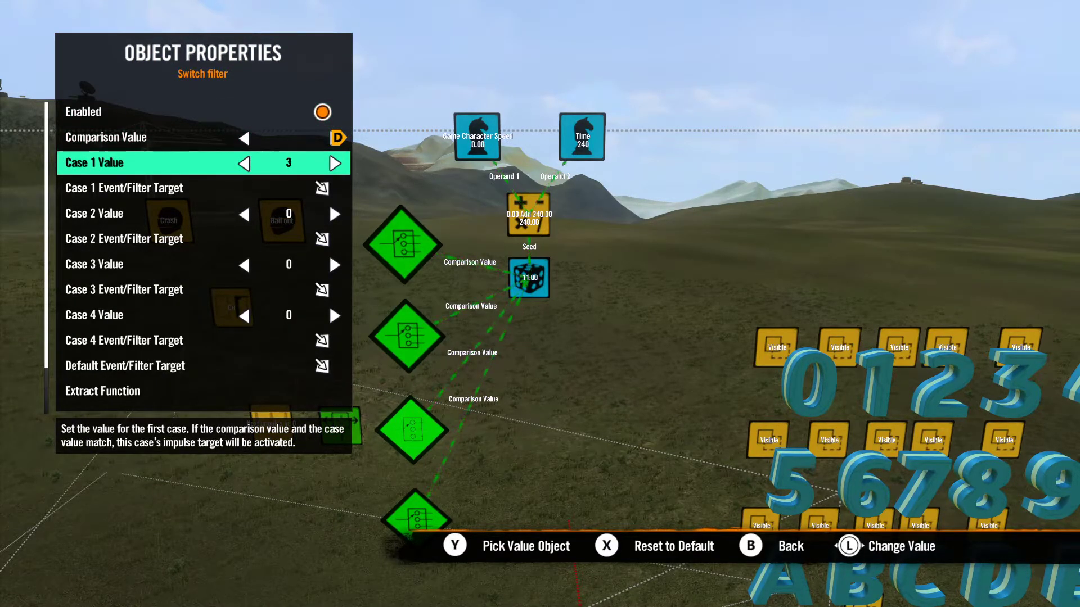
key(Right)
key(Right)
key(Right)
key(Right)
key(Right)
key(Down)
Step: Set the third switch filter's Case 3 Value to 10 and its Case 4 Value to 12
key(Down)
key(Right)
key(Right)
key(Right)
key(Right)
key(Right)
key(Right)
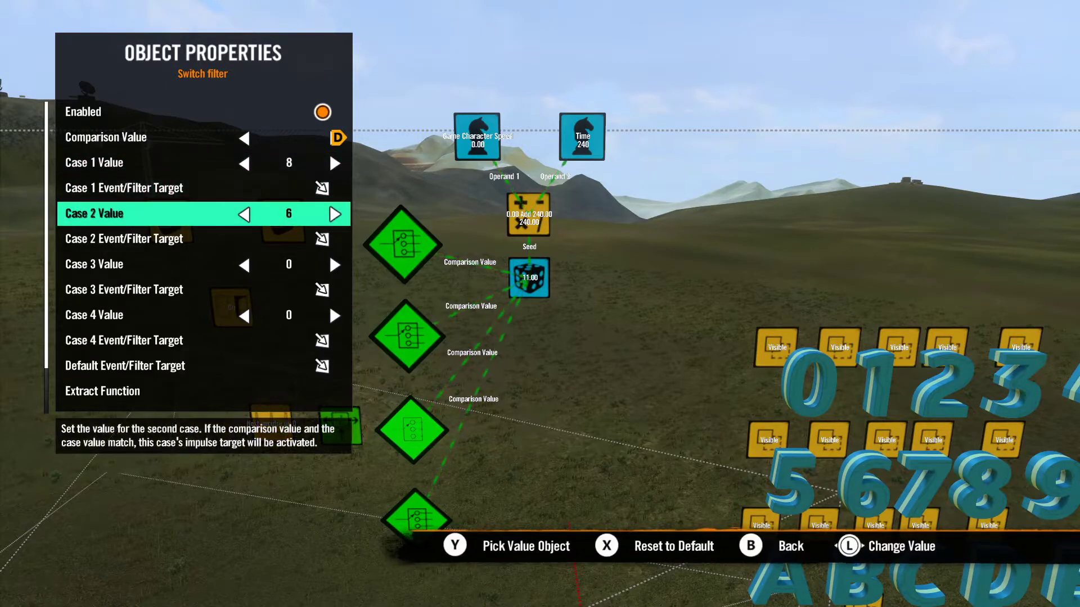
key(Right)
key(Right)
key(Right)
key(Down)
key(Down)
key(Right)
key(Right)
key(Right)
key(Right)
key(Right)
key(Right)
key(Right)
key(Right)
key(Right)
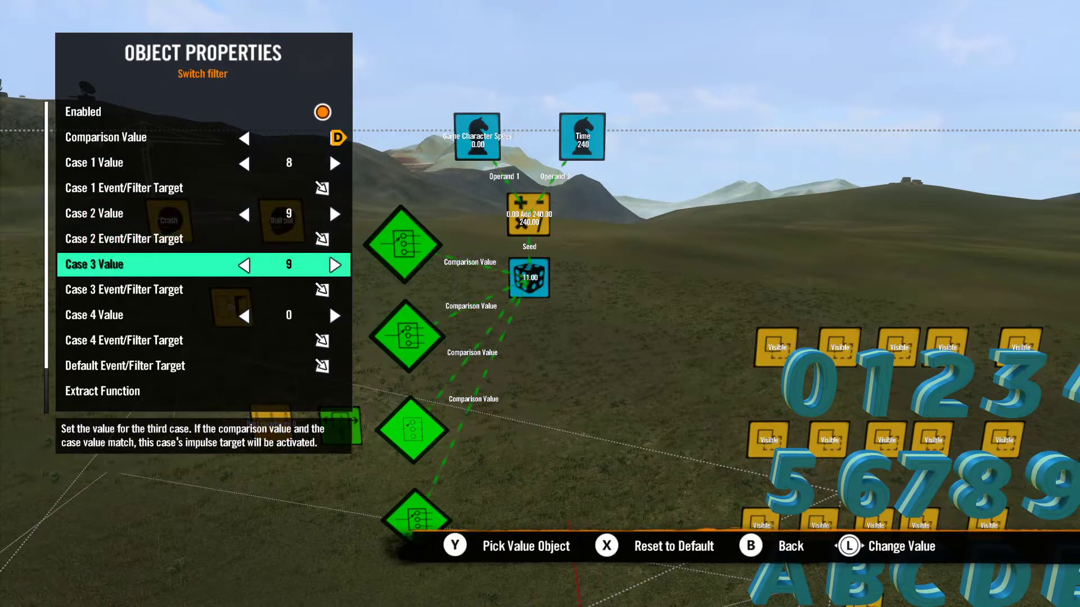
key(Right)
key(Down)
key(Down)
key(Right)
key(Right)
key(Right)
key(Right)
key(Right)
key(Right)
key(Right)
key(Right)
key(Right)
key(Right)
key(Right)
key(Right)
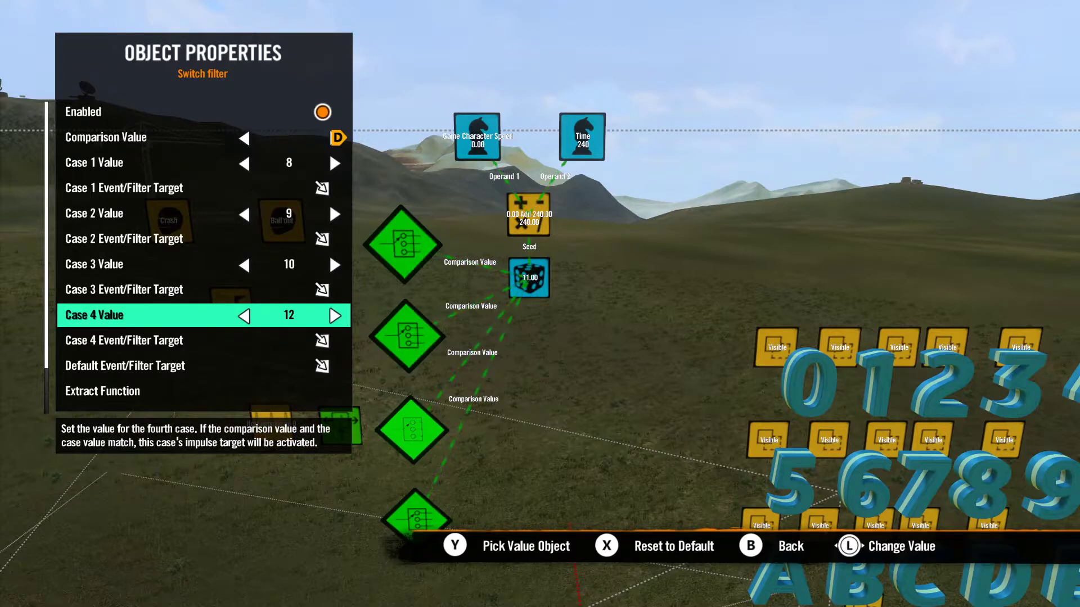
key(Escape)
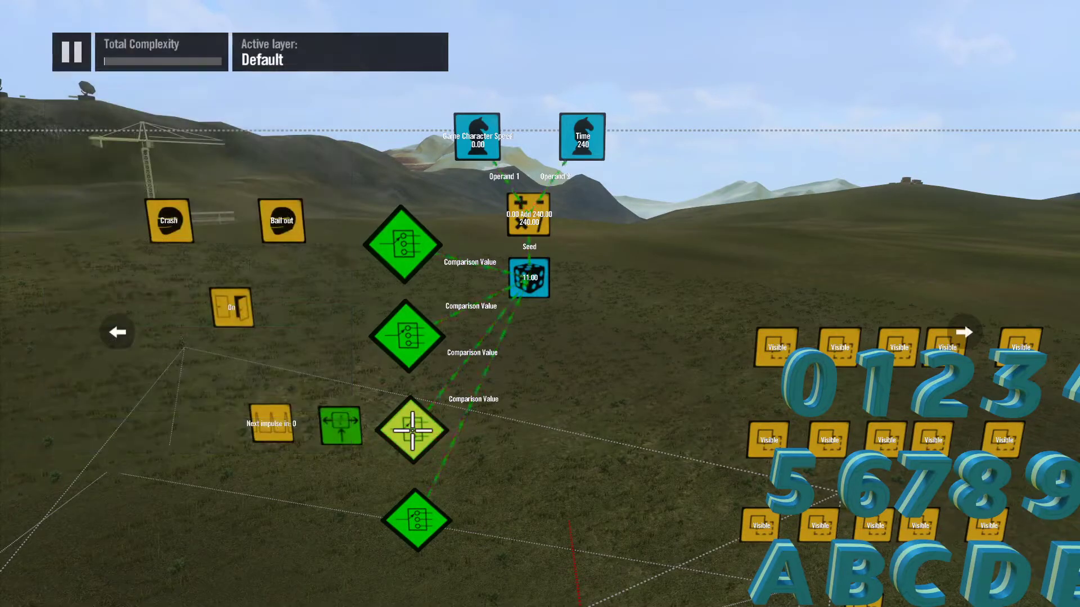
Step: Set the bottommost switch filter's Case 1 Value to 12 and its Case 2 Value to 13
click(427, 518)
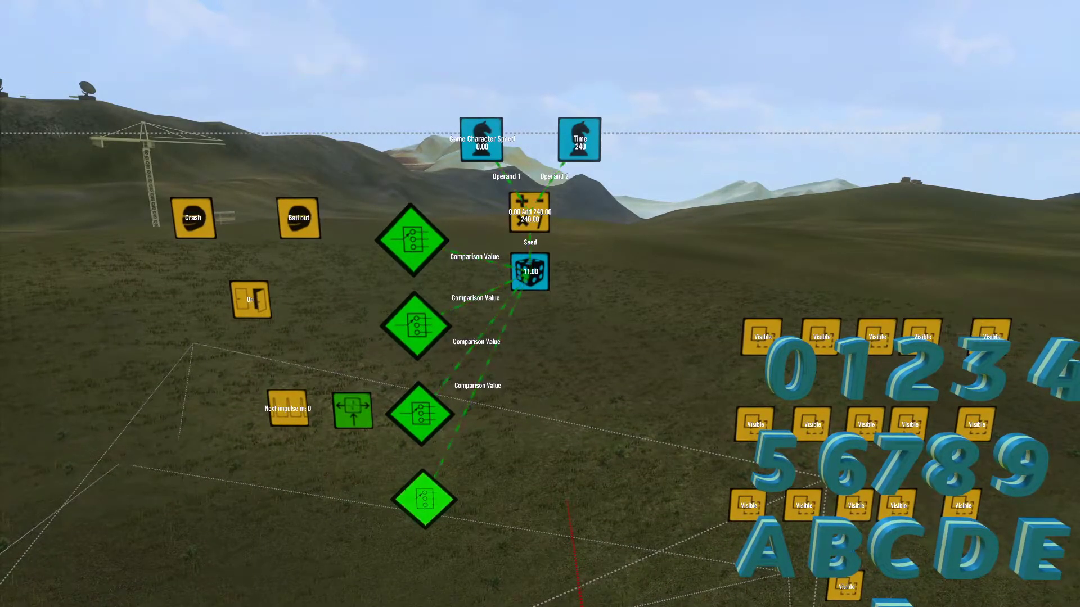
key(Down)
key(Down)
key(Right)
key(Right)
key(Right)
key(Right)
key(Right)
key(Right)
key(Right)
key(Right)
key(Right)
key(Right)
key(Right)
key(Right)
key(Right)
key(Right)
key(Right)
key(Right)
key(Right)
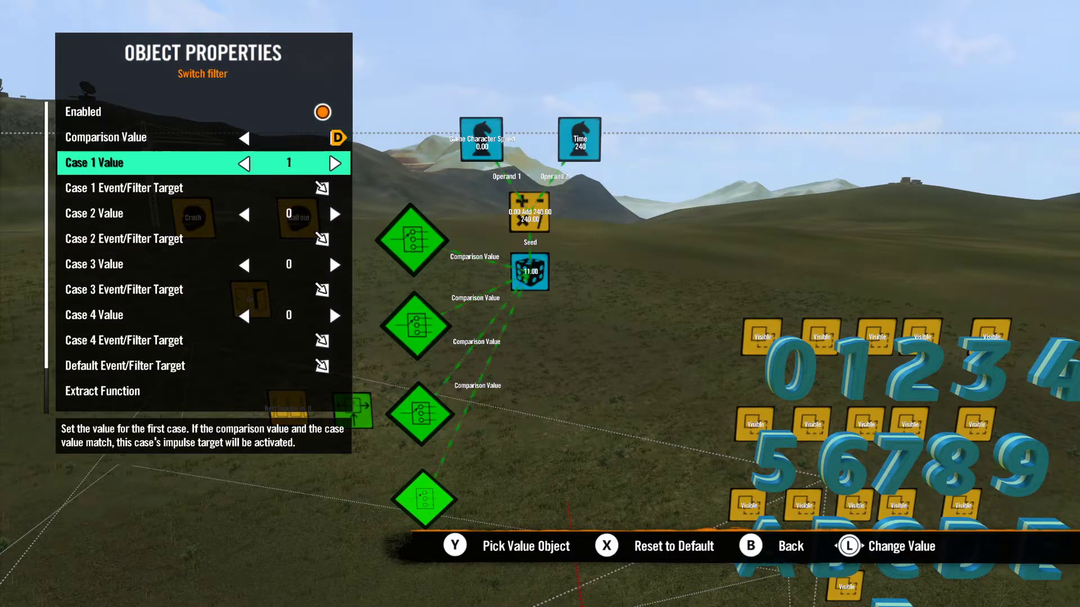
key(Left)
key(Left)
key(Left)
key(Left)
key(Left)
Step: Set the bottommost switch filter's Case 3 Value to 14 and its Case 4 Value to 15
key(Down)
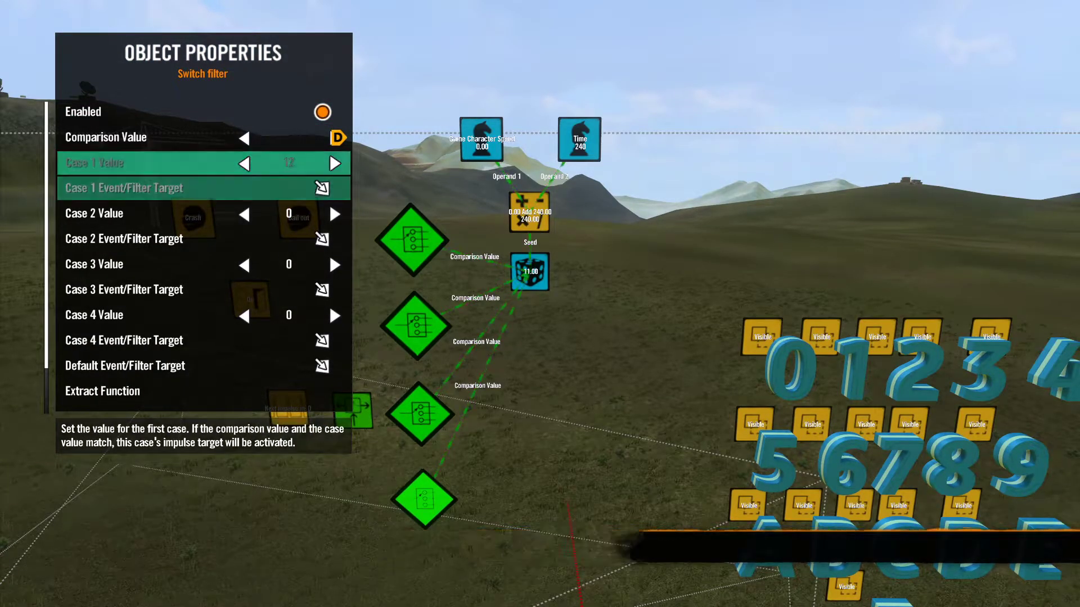
key(Right)
key(Right)
key(Right)
key(Right)
key(Right)
key(Right)
key(Right)
key(Right)
key(Right)
key(Right)
key(Right)
key(Right)
key(Right)
key(Right)
key(Left)
key(Down)
key(Down)
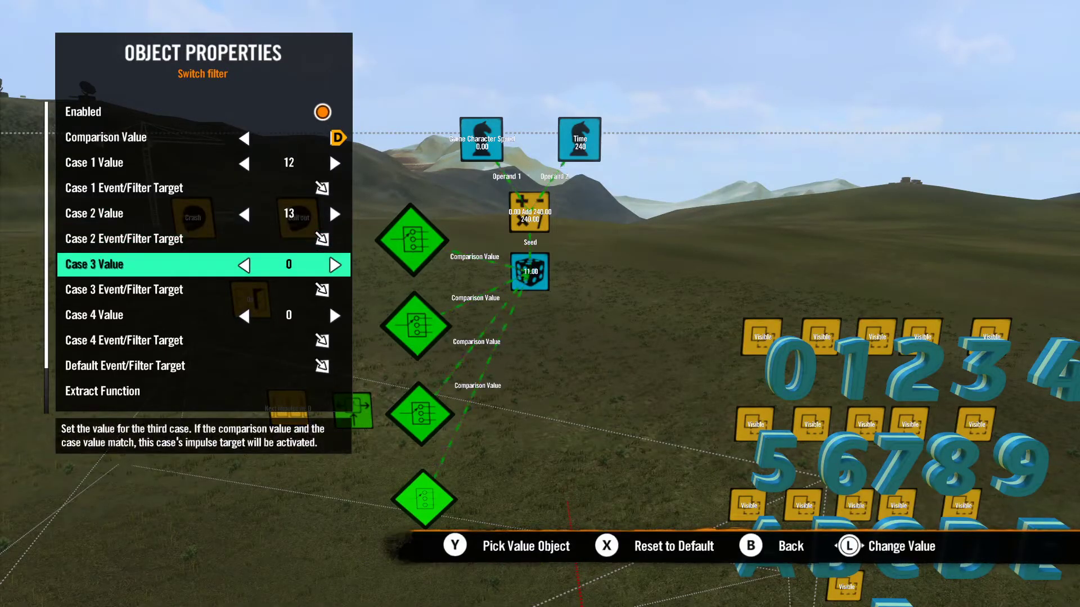
key(Right)
key(Right)
key(Right)
key(Right)
key(Right)
key(Right)
key(Right)
key(Right)
key(Right)
key(Right)
key(Right)
key(Right)
key(Right)
key(Down)
key(Down)
key(Right)
key(Right)
key(Right)
key(Right)
key(Right)
key(Right)
key(Right)
key(Right)
key(Right)
key(Right)
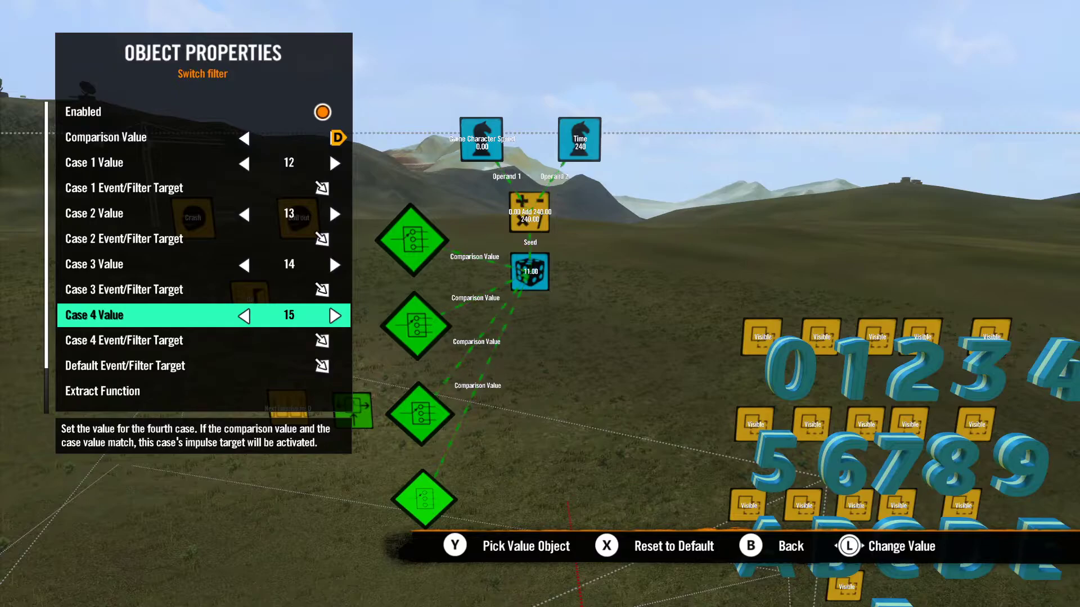
key(Escape)
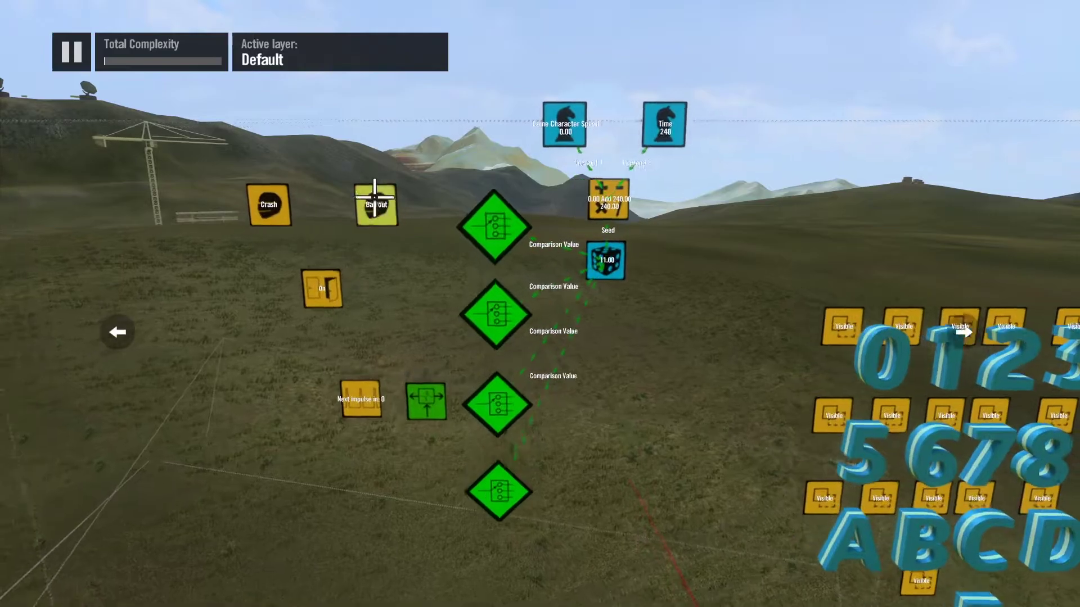
Step: Turn off the Enabled option of the interval trigger
click(356, 419)
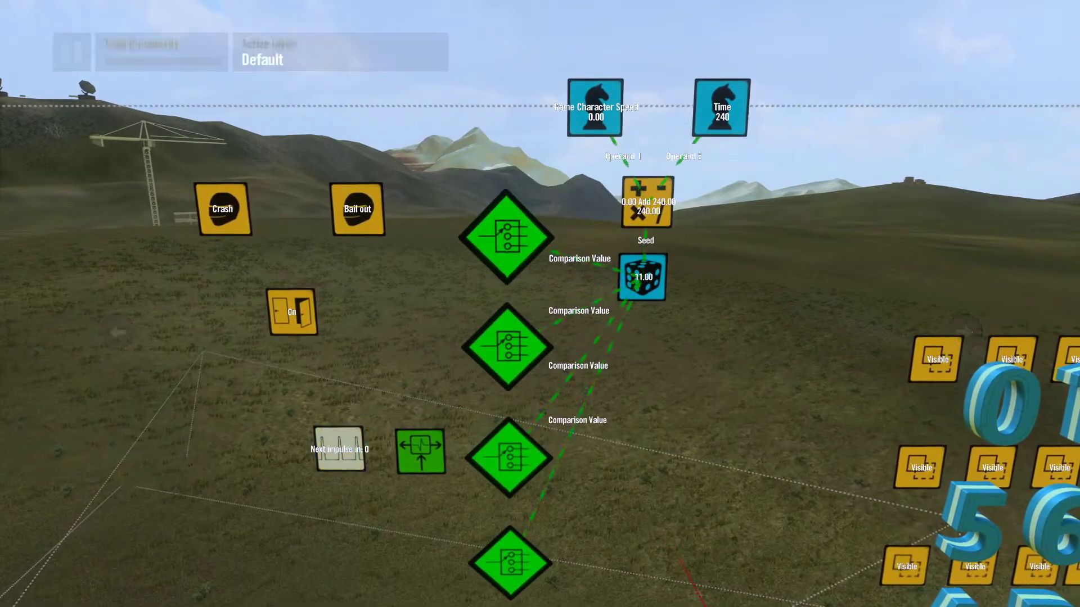
key(Return)
key(Escape)
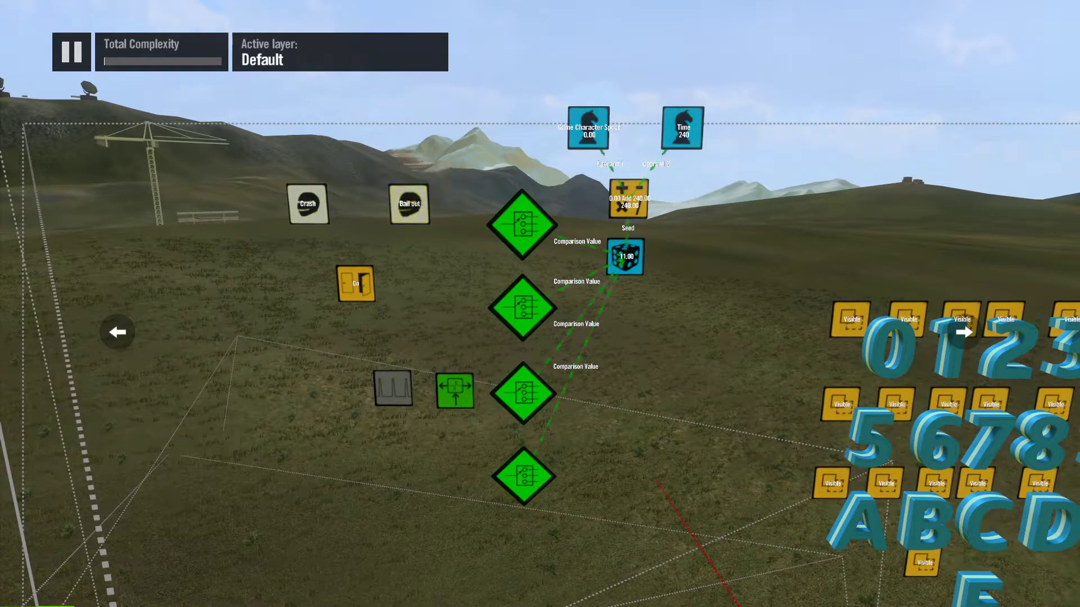
Step: Target the state event from both the Crash and Bail out player event triggers
click(307, 204)
key(Down)
key(Down)
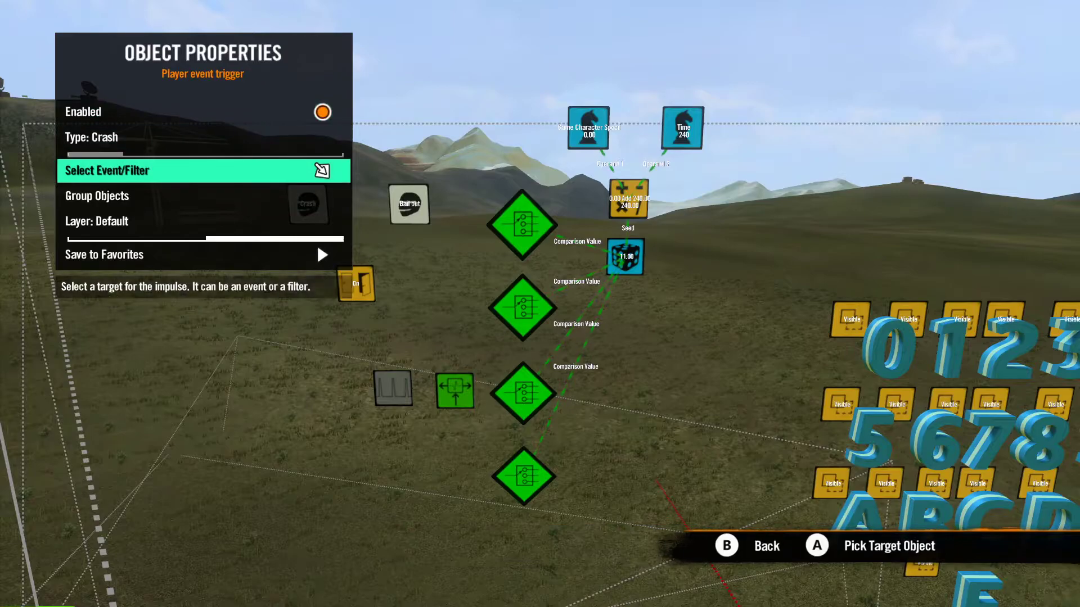
key(Return)
click(359, 266)
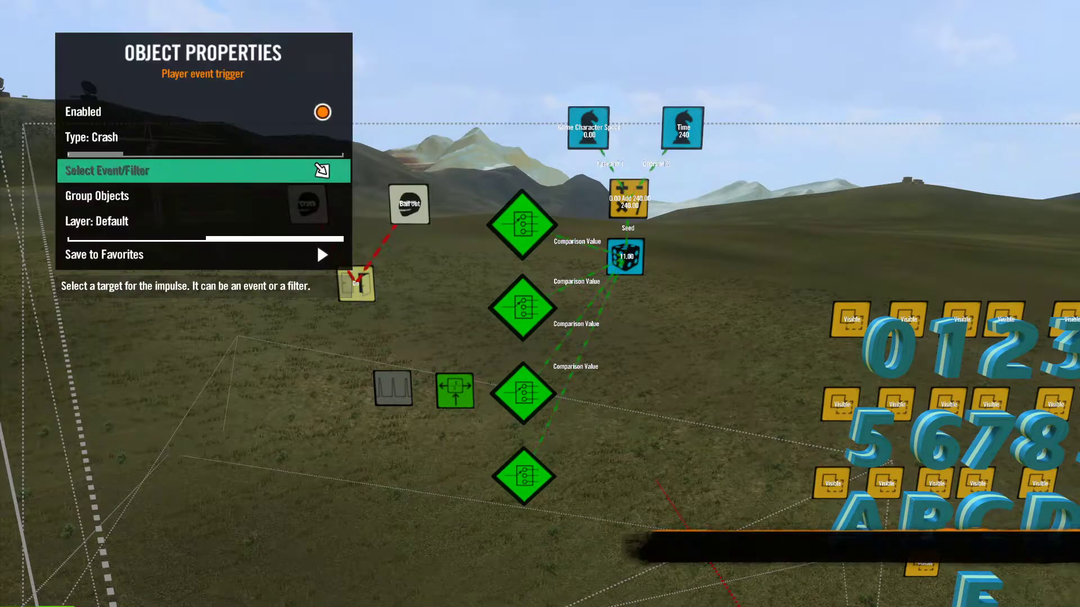
key(Escape)
Step: Pick the interval trigger as the object the state event enables
click(352, 280)
key(Down)
key(Down)
key(Down)
key(Return)
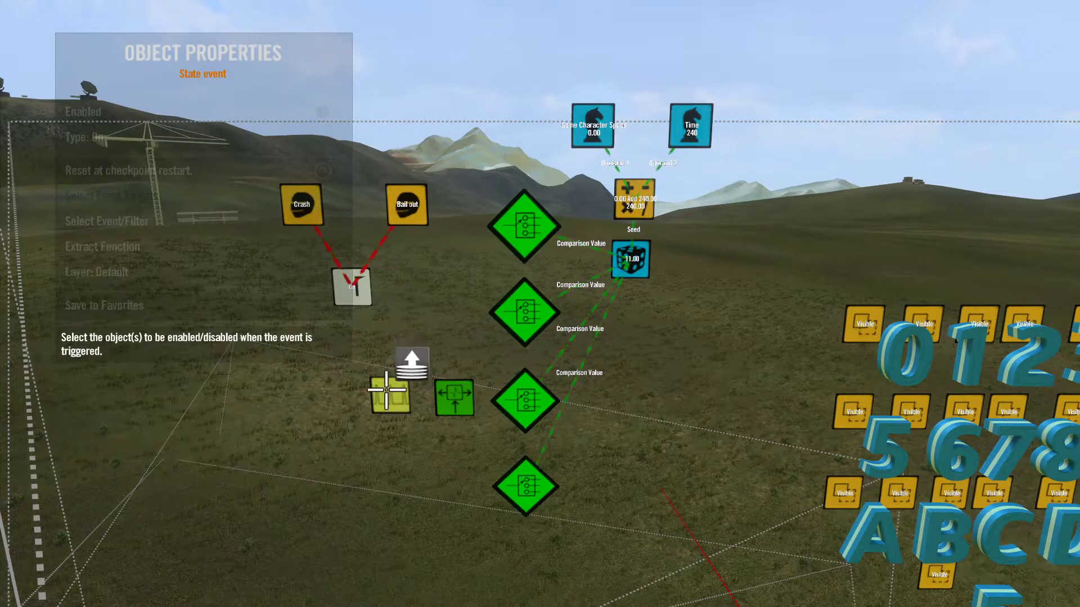
click(387, 395)
key(Escape)
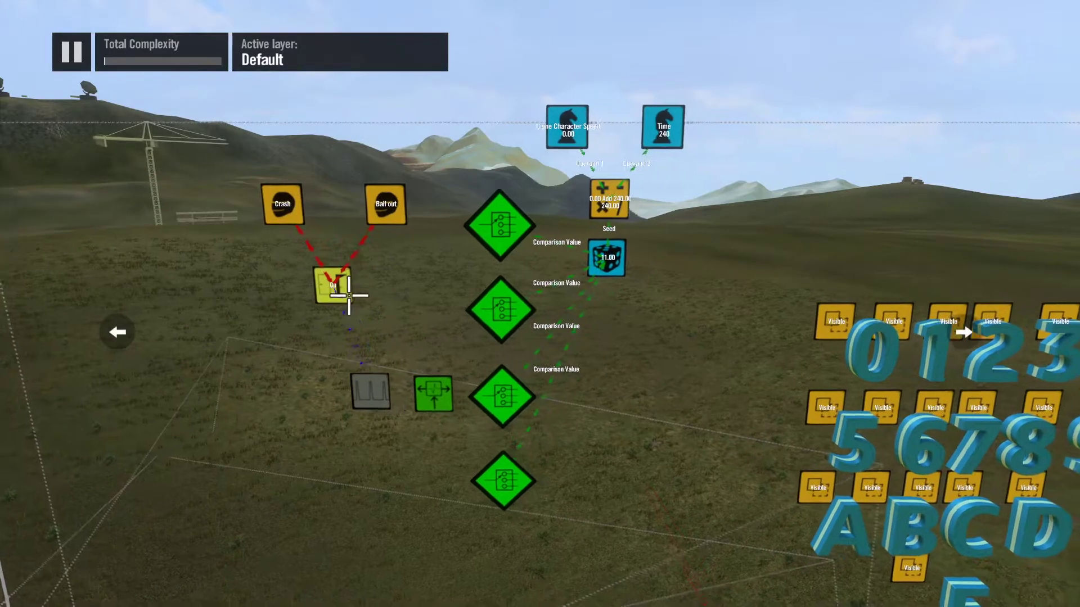
Step: Set the impulse splitter as the event/filter target of the interval trigger
click(360, 394)
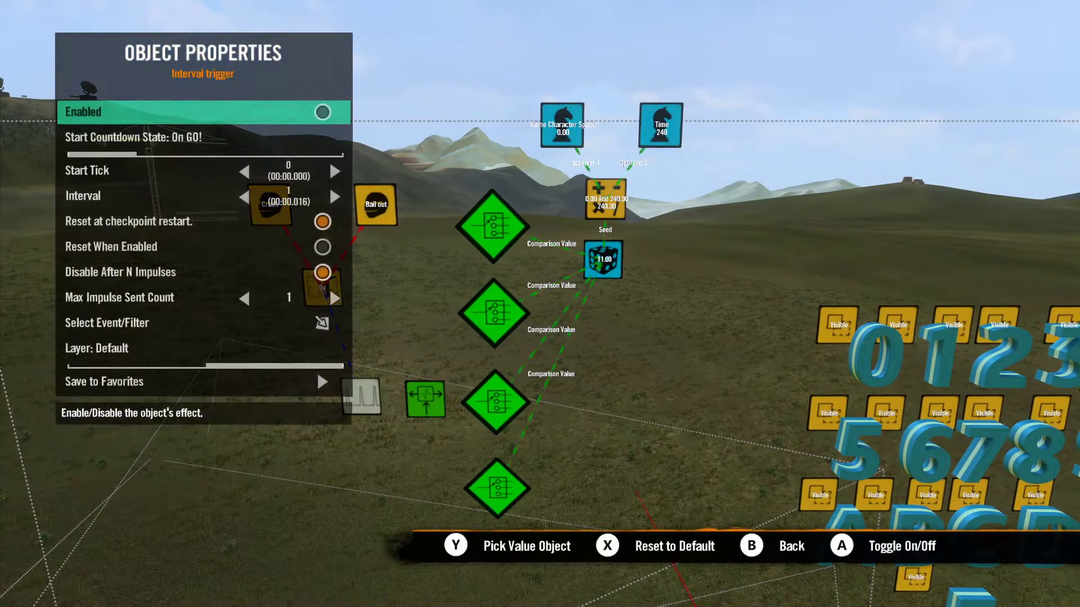
key(Down)
key(Down)
key(Down)
key(Down)
key(Down)
key(Down)
key(Down)
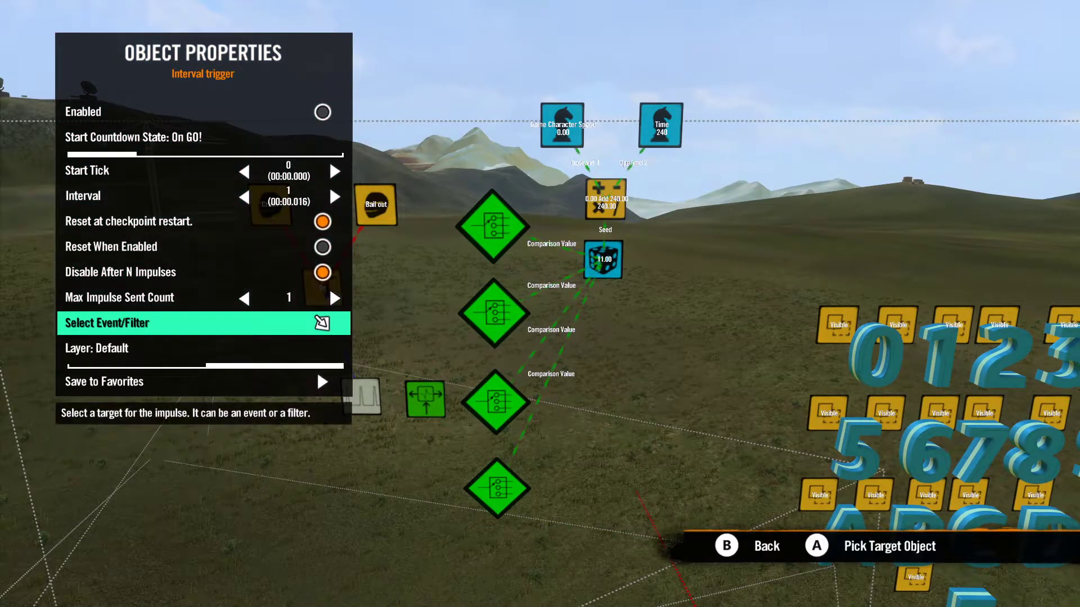
key(Return)
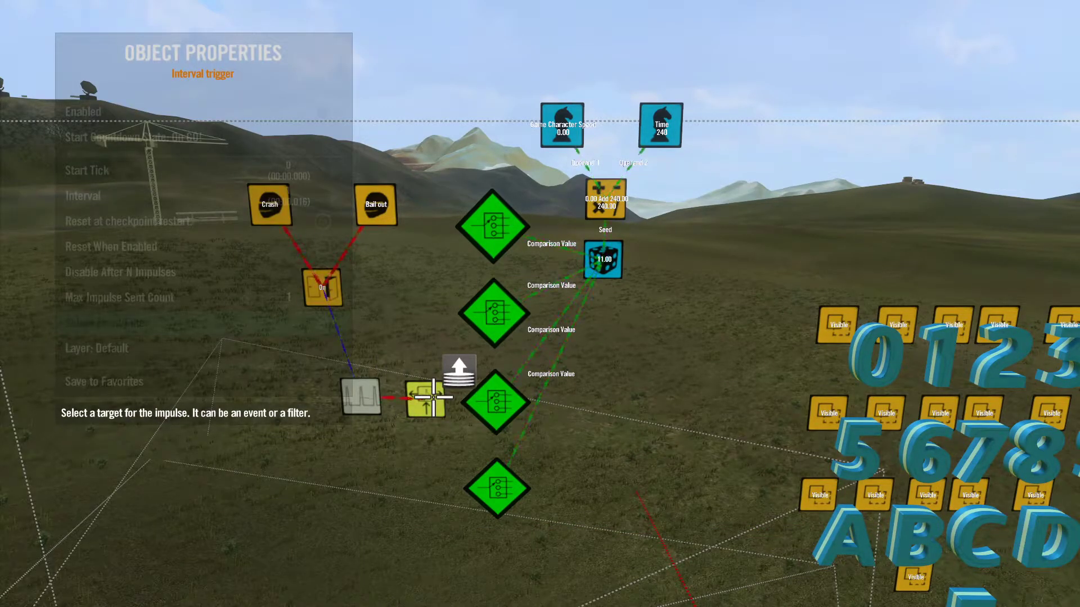
key(Return)
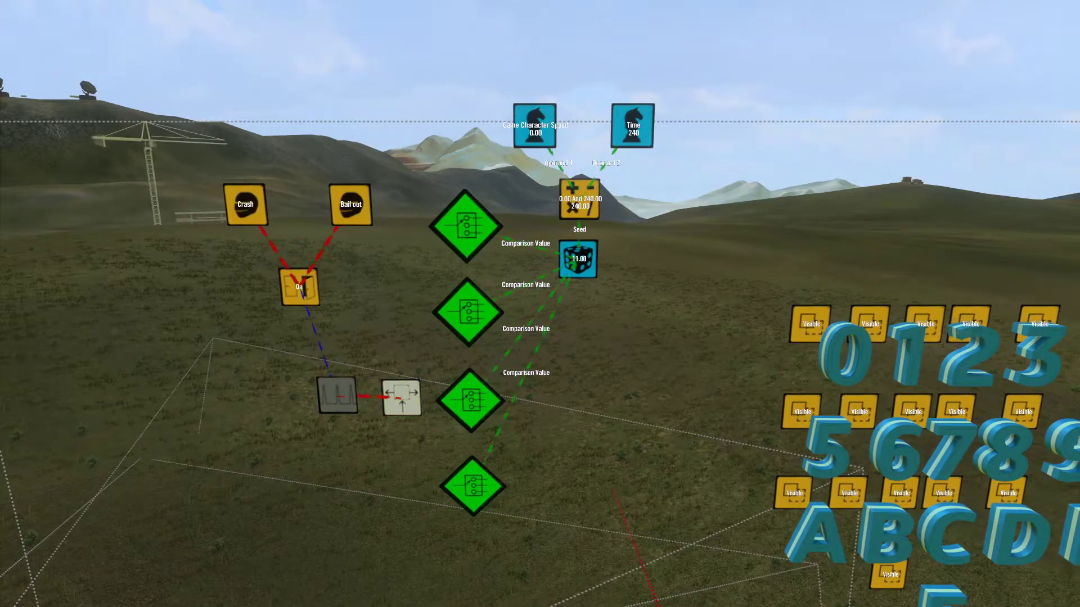
Step: Target all four switch filters from the impulse splitter
key(Return)
key(Down)
key(Return)
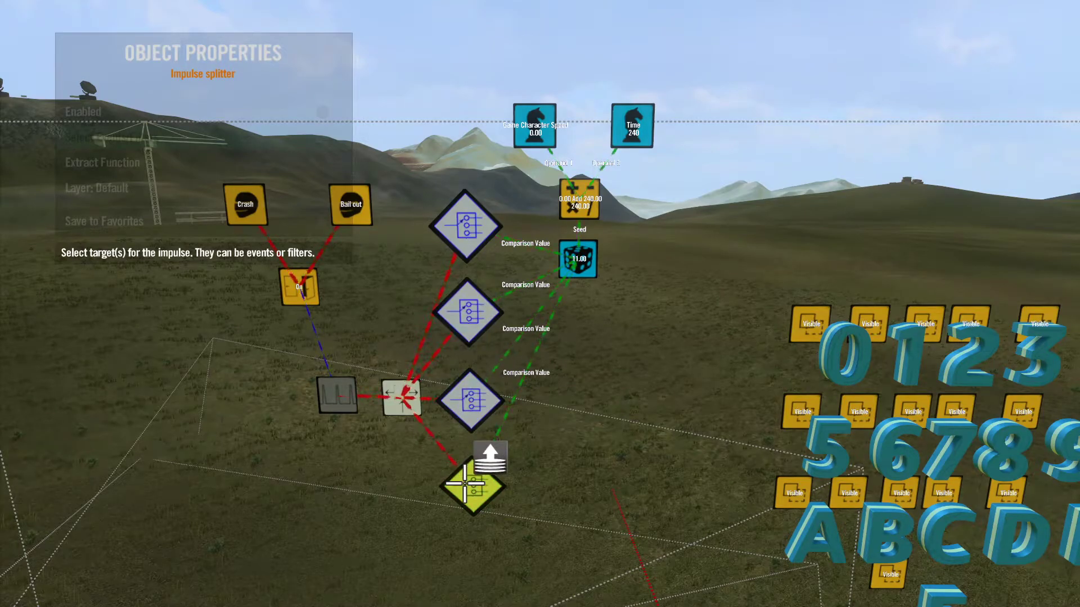
key(Return)
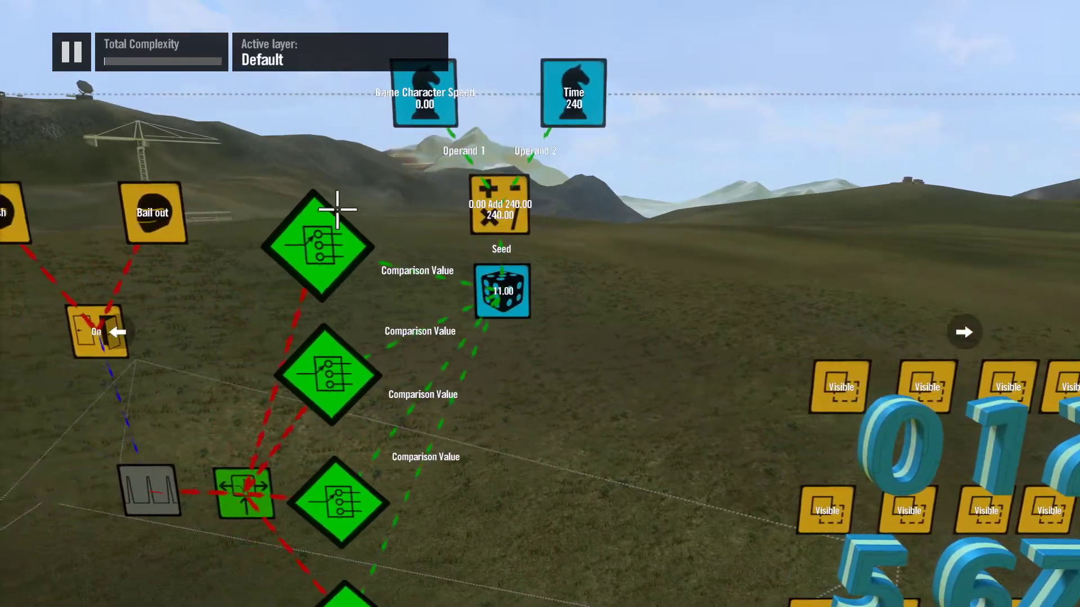
Step: Review the topmost switch filter's case settings and the layout of filters and character events
click(322, 243)
key(Down)
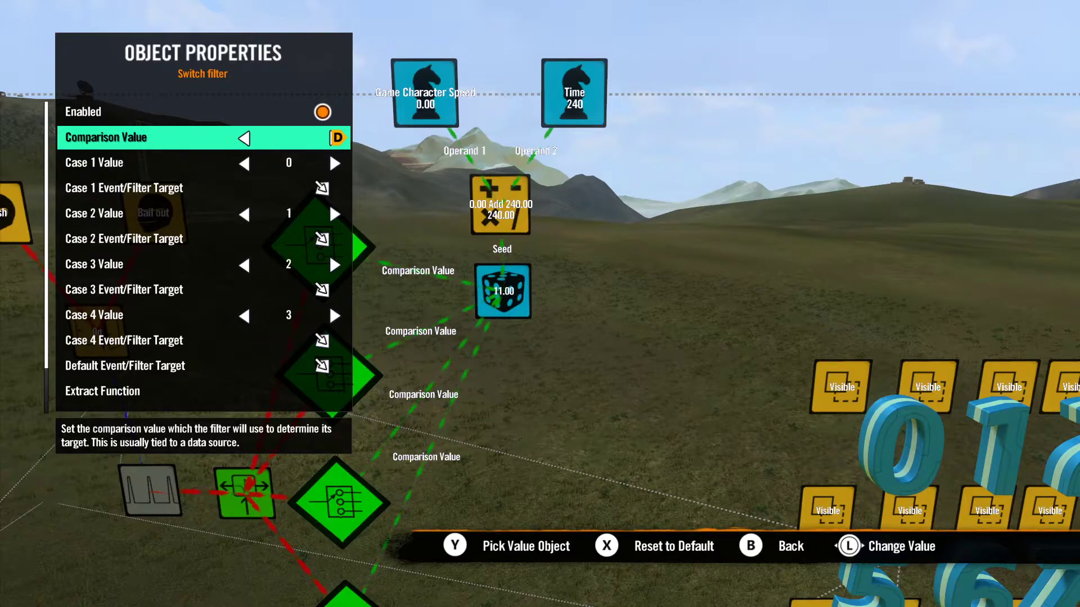
key(Down)
key(Down)
key(Down)
key(Down)
key(Down)
key(Escape)
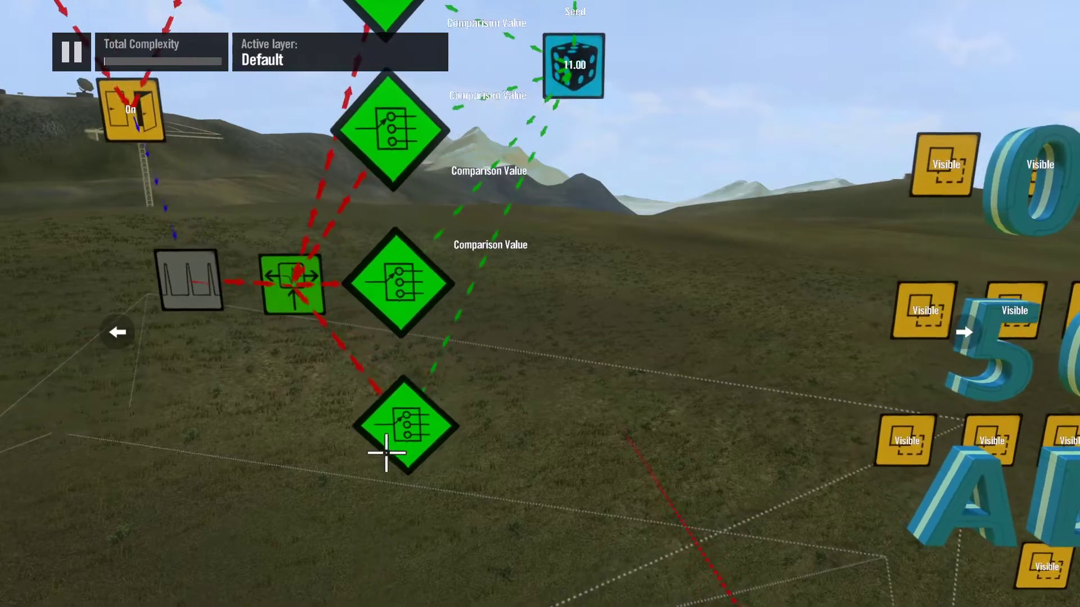
scroll(388, 261, down, 5)
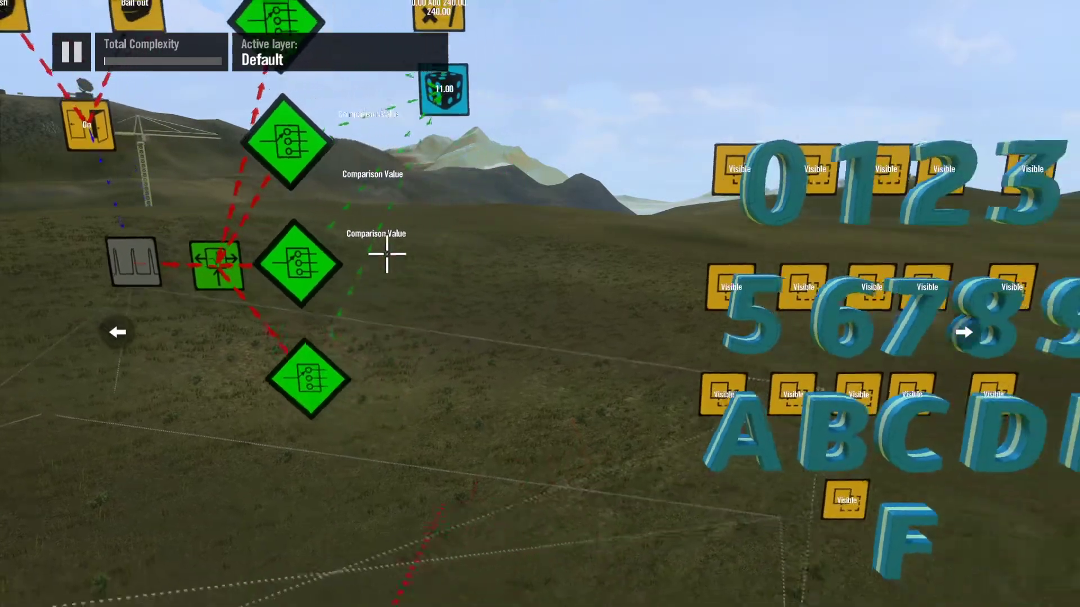
scroll(337, 127, up, 3)
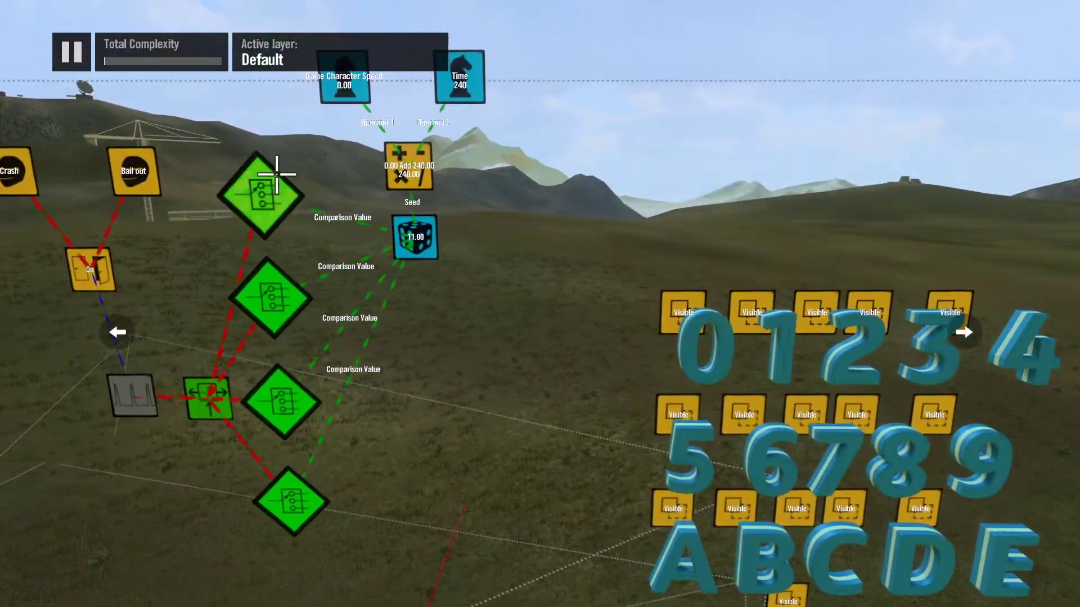
Step: Set the topmost switch filter's Case 1 target to the Visible event of character 0
click(275, 175)
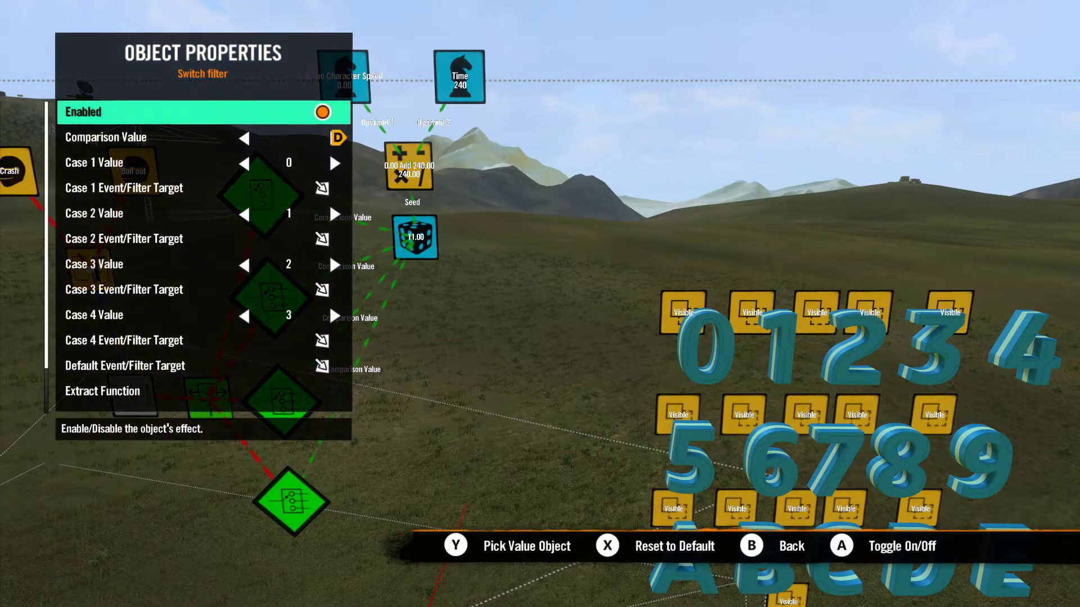
key(Down)
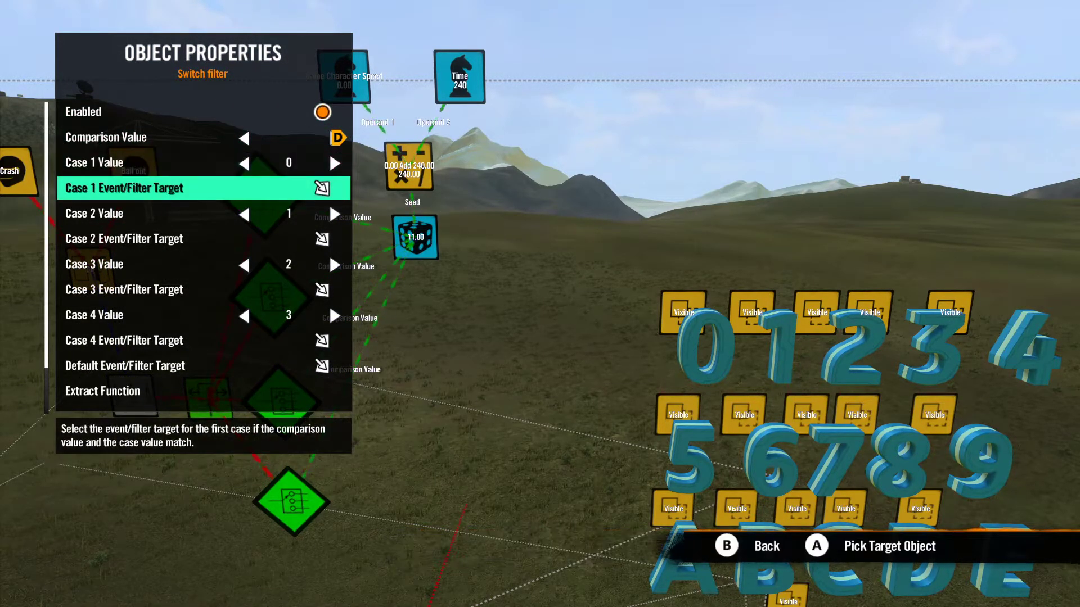
key(Down)
key(Down)
key(Down)
key(Down)
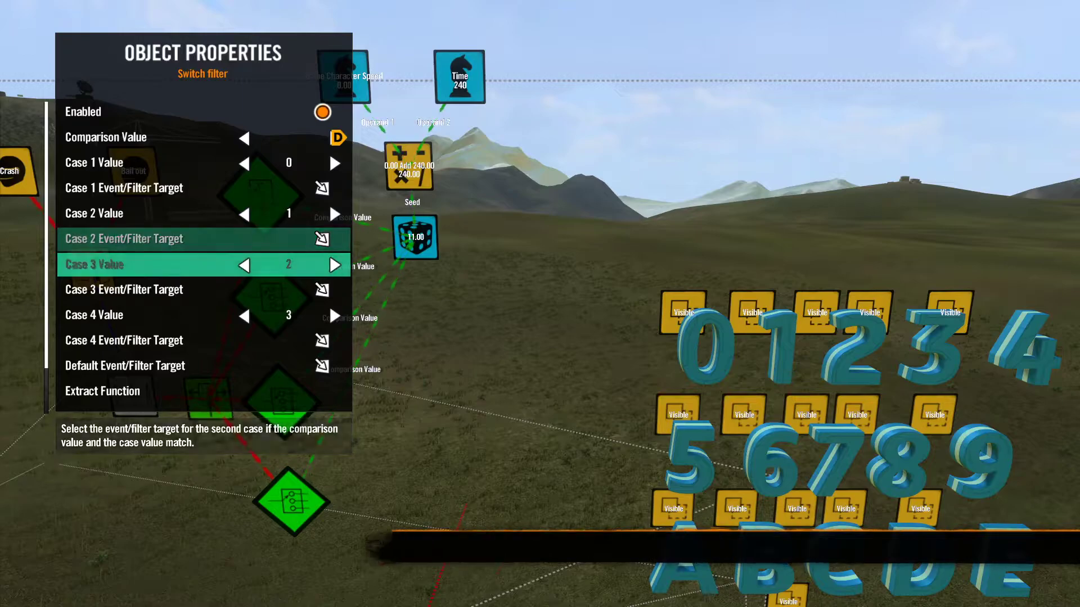
key(Up)
key(Up)
key(Up)
key(Up)
key(Up)
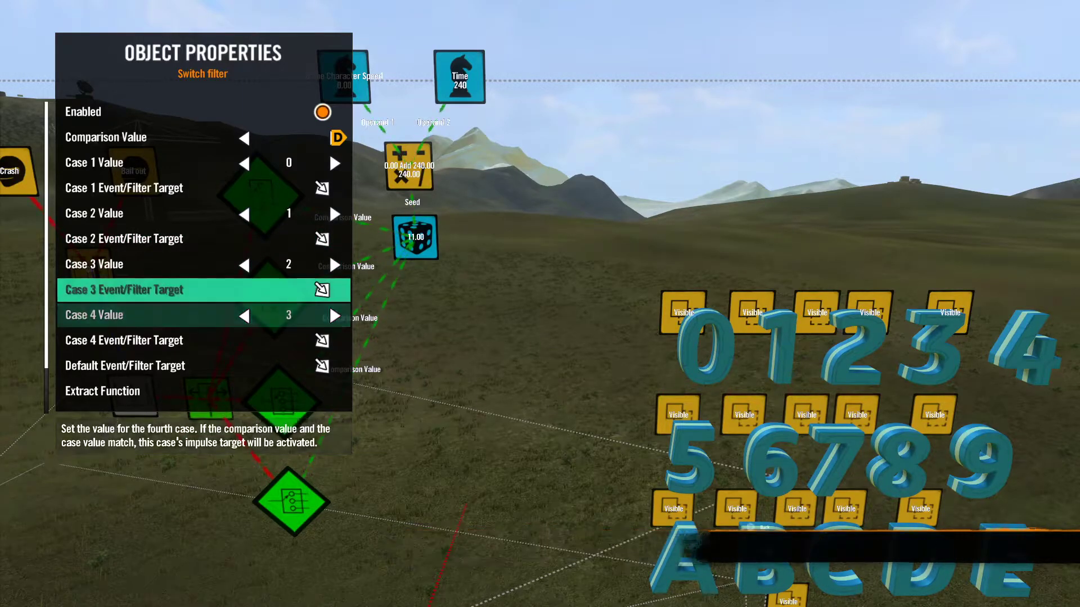
key(Return)
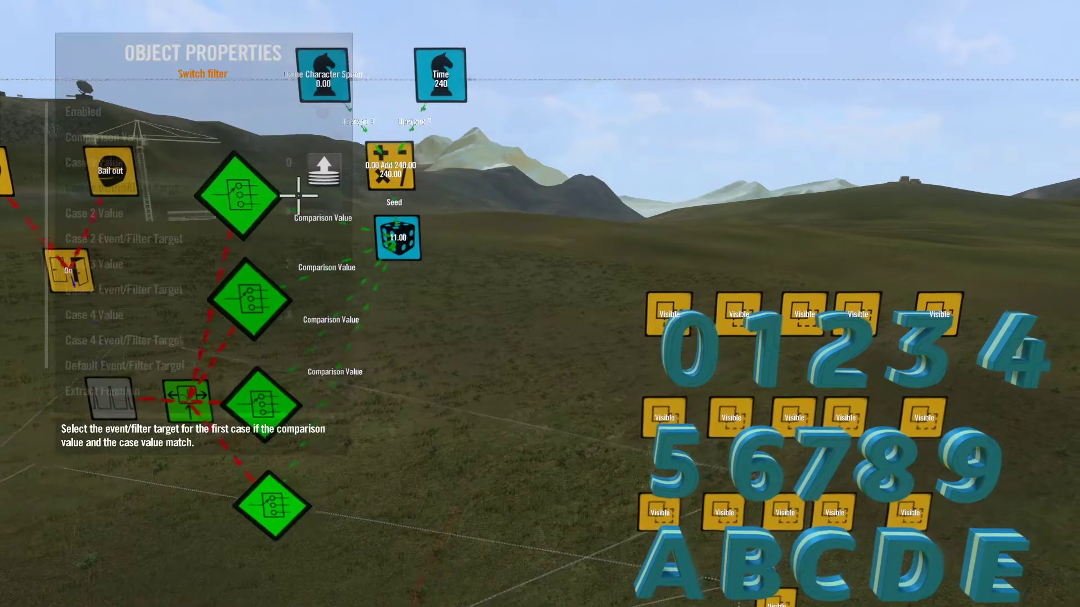
key(Return)
Step: Set the topmost switch filter's Case 2 target to character 1's Visible event and Case 3 to character 2's
key(Down)
key(Down)
key(Return)
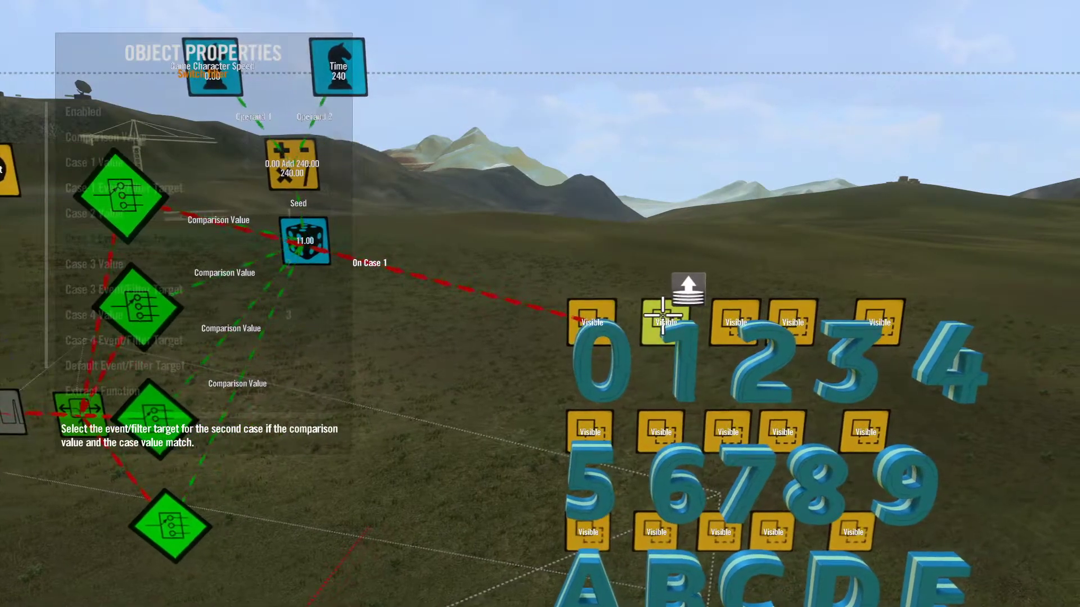
key(Return)
key(Down)
key(Down)
key(Return)
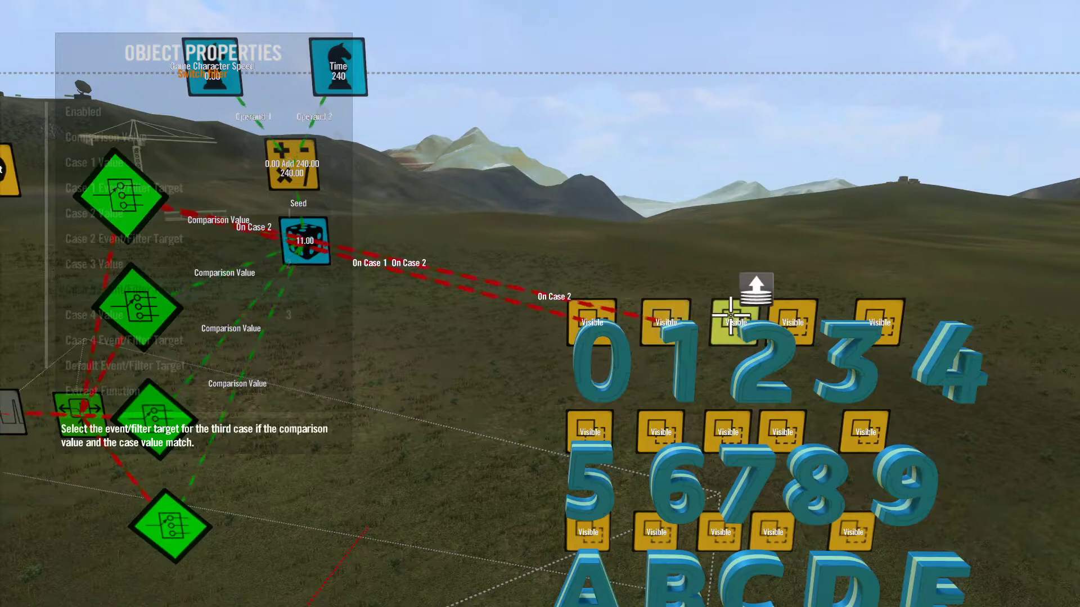
key(Return)
Step: Set the topmost switch filter's Case 4 target to the Visible event of character 3
key(Down)
key(Down)
key(Return)
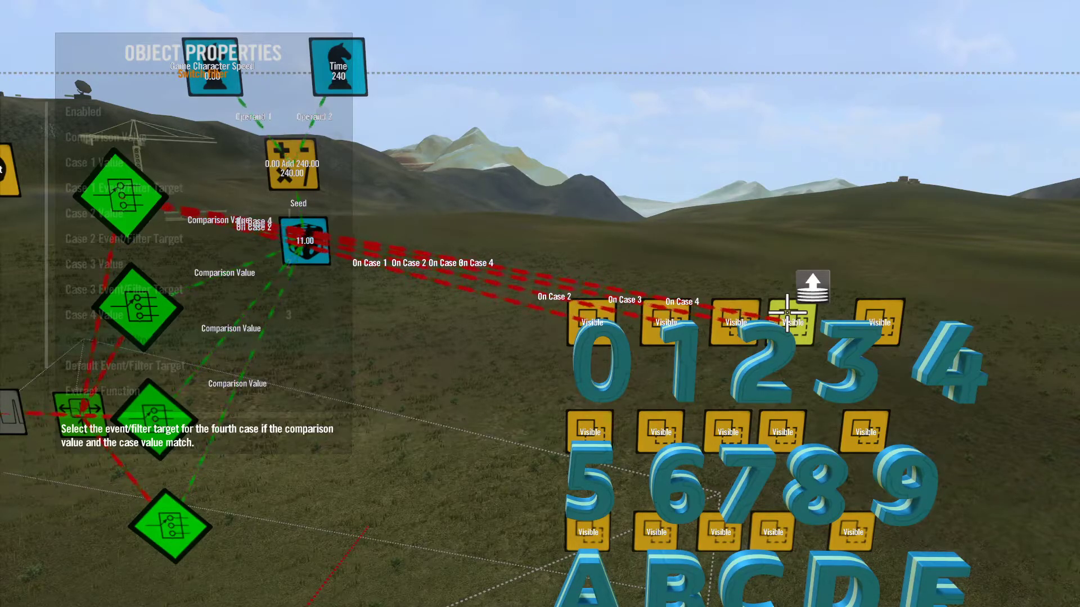
click(787, 313)
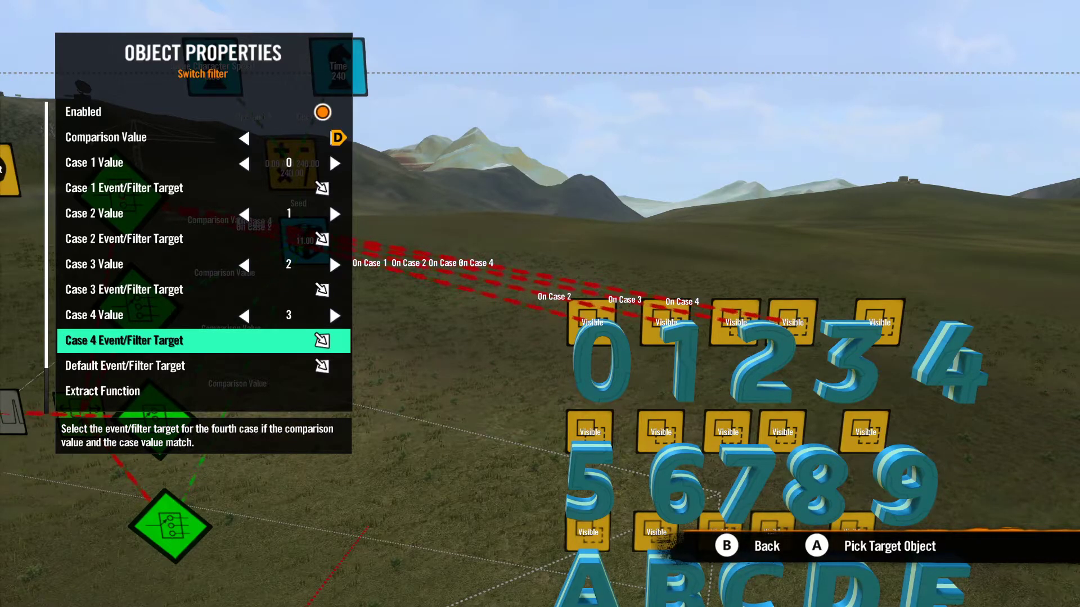
key(Escape)
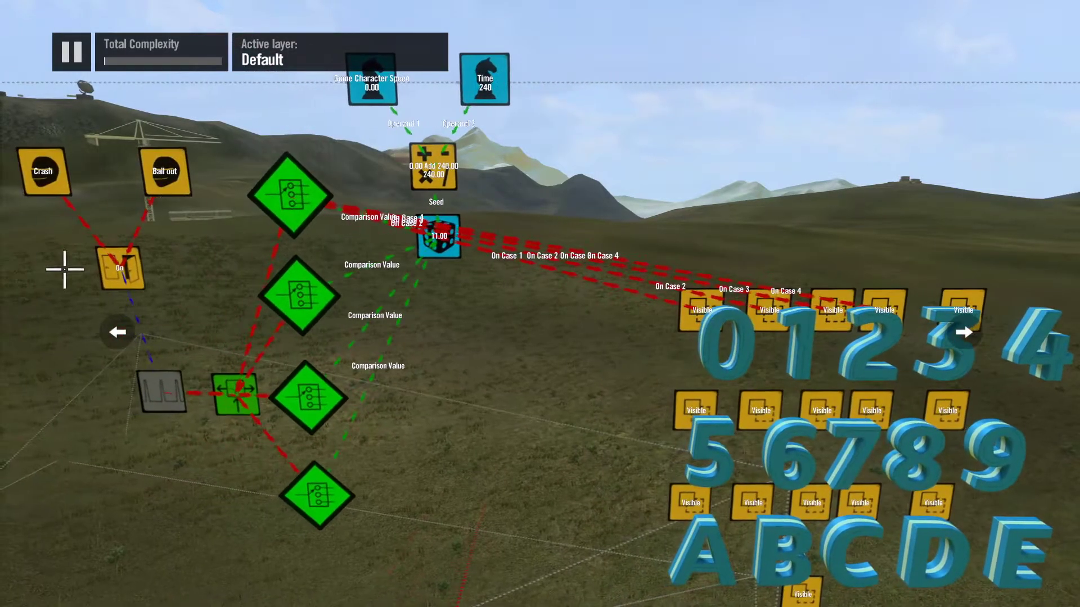
Step: Set the second switch filter's Case 1 target to character 4's Visible event and Case 2 to character 5's
click(283, 299)
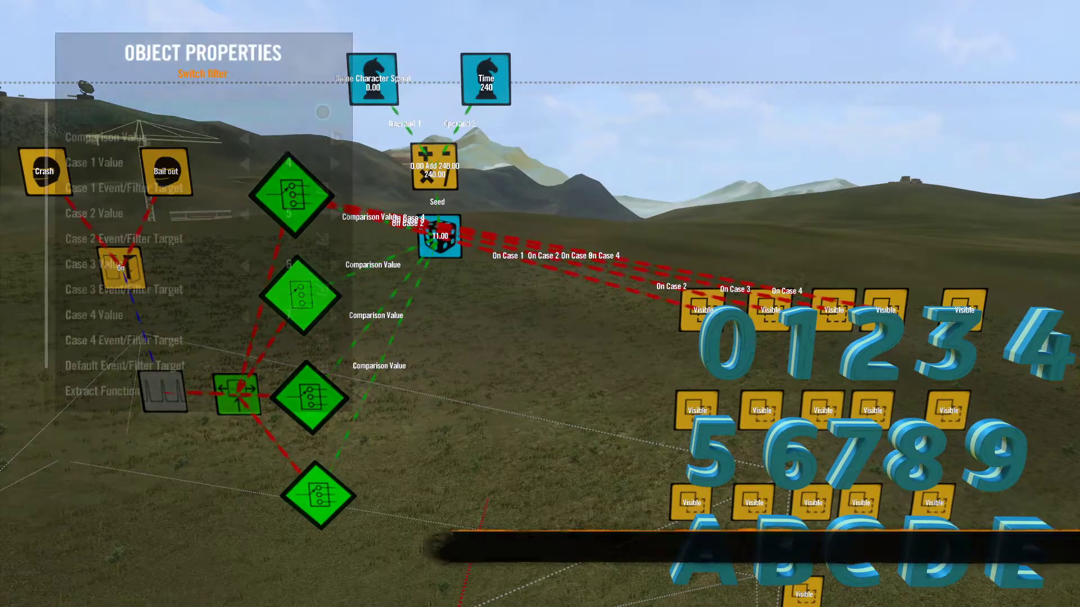
key(Down)
key(Down)
key(Down)
key(Return)
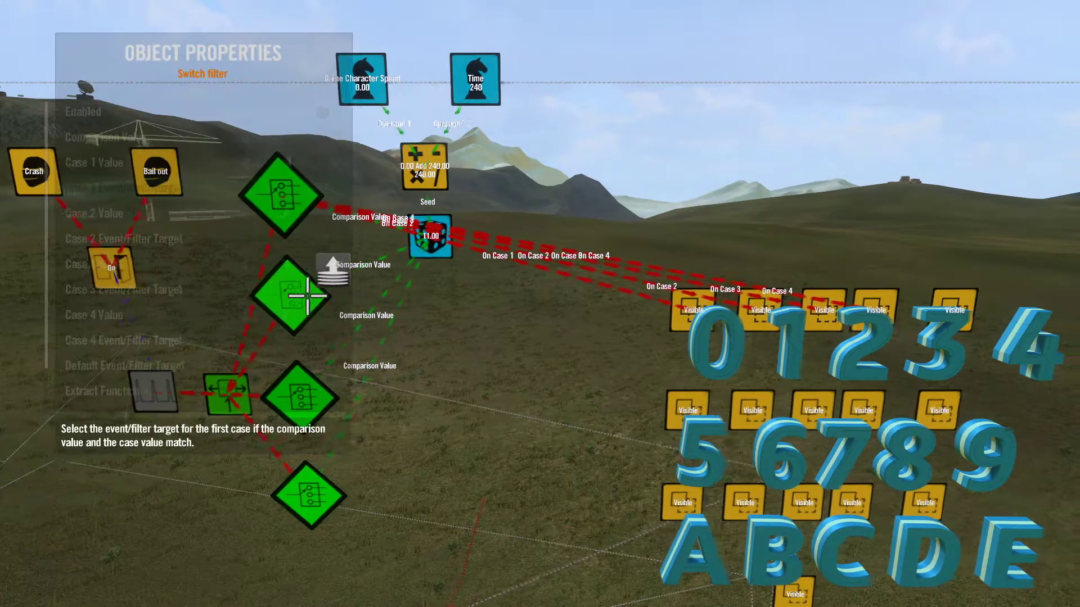
click(870, 298)
key(Down)
key(Down)
key(Return)
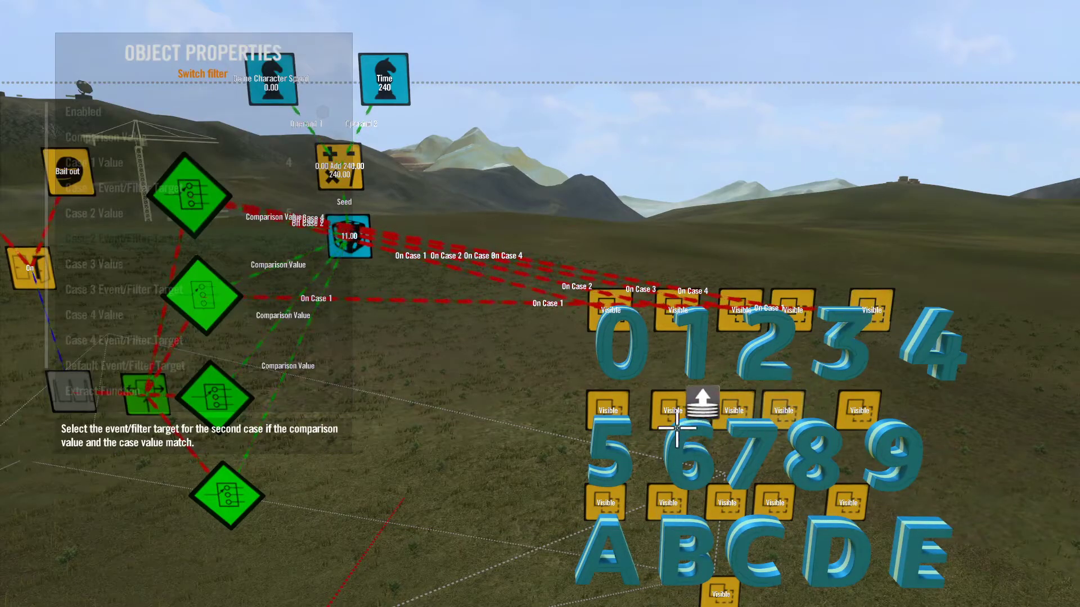
click(619, 401)
Step: Set the second switch filter's Case 3 target to character 6's Visible event and Case 4 to character 7's
key(Down)
key(Down)
key(Return)
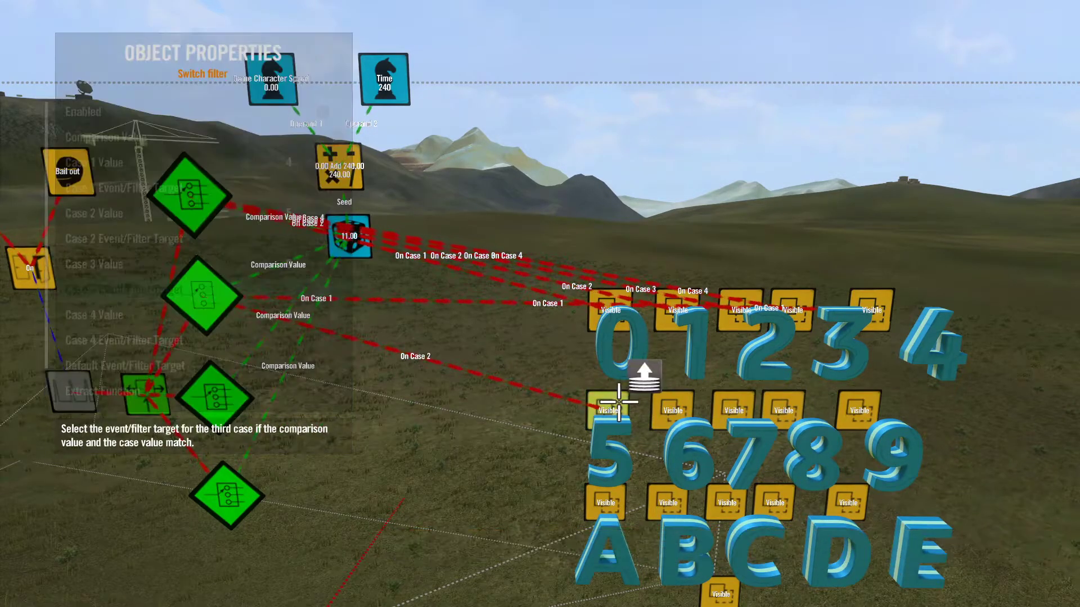
click(659, 401)
key(Down)
key(Down)
key(Return)
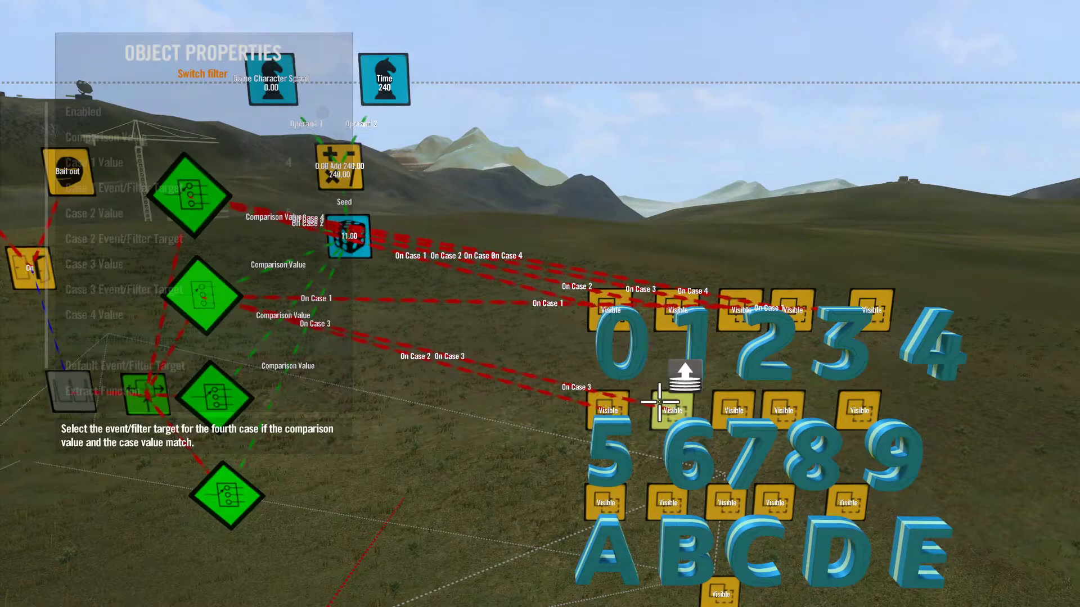
click(721, 401)
key(Escape)
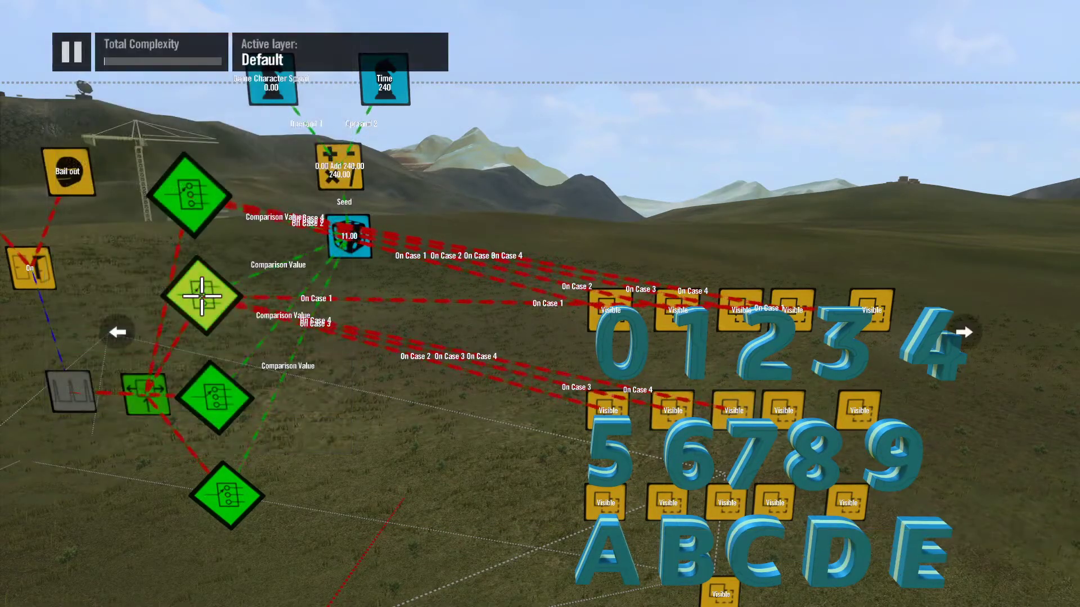
Step: Set the third switch filter's Case 1 target to character 8's Visible event and Case 2 to character 9's
click(214, 399)
key(Down)
key(Down)
key(Down)
key(Return)
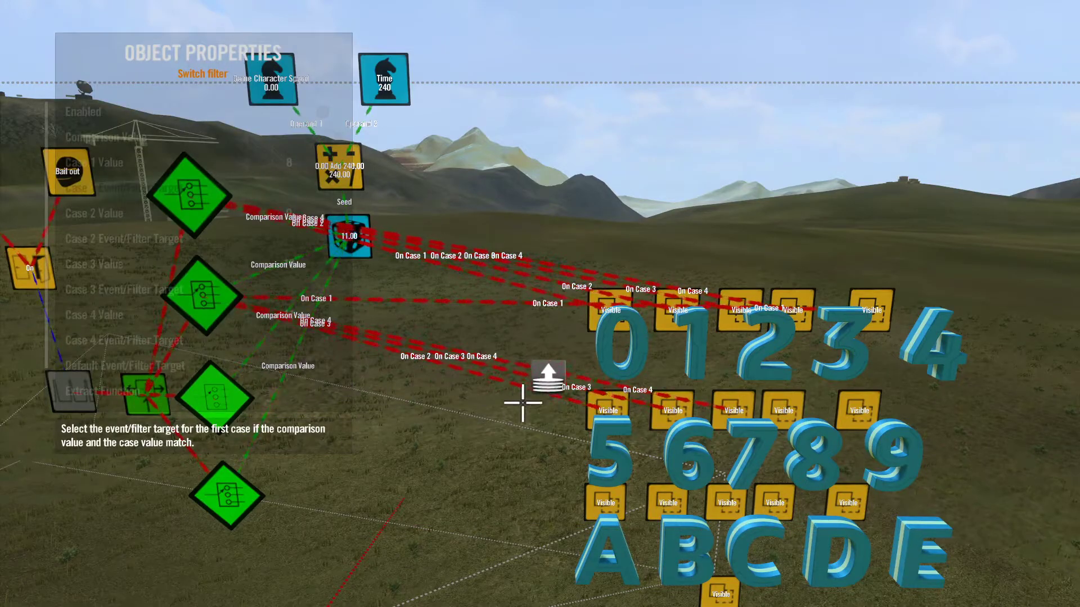
click(768, 406)
key(Down)
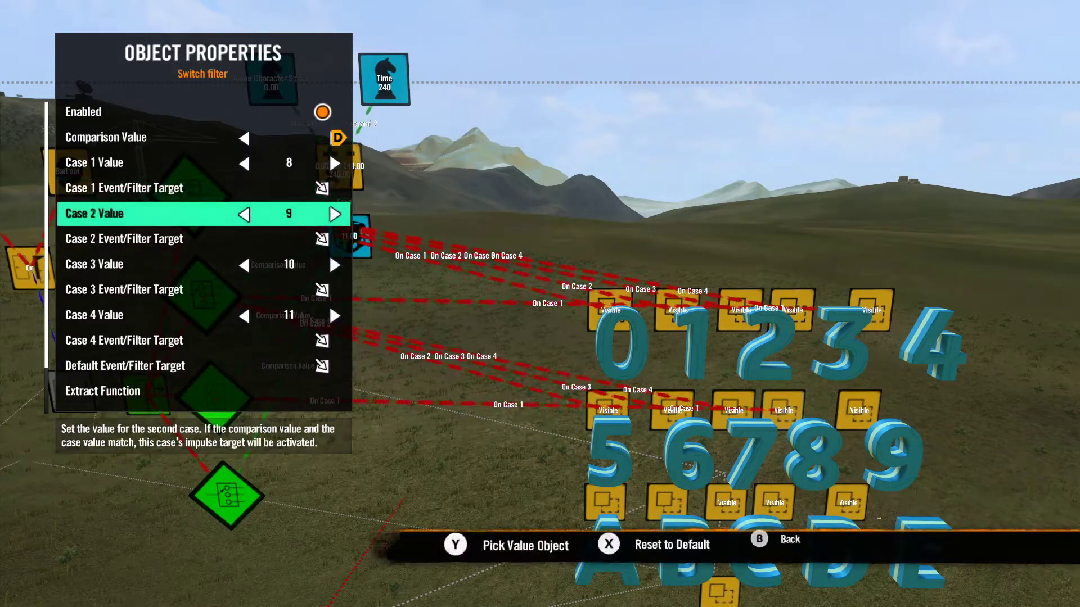
key(Down)
key(Return)
click(857, 406)
Step: Set the third switch filter's Case 3 target to the event above letter A and Case 4 to the one above B
key(Down)
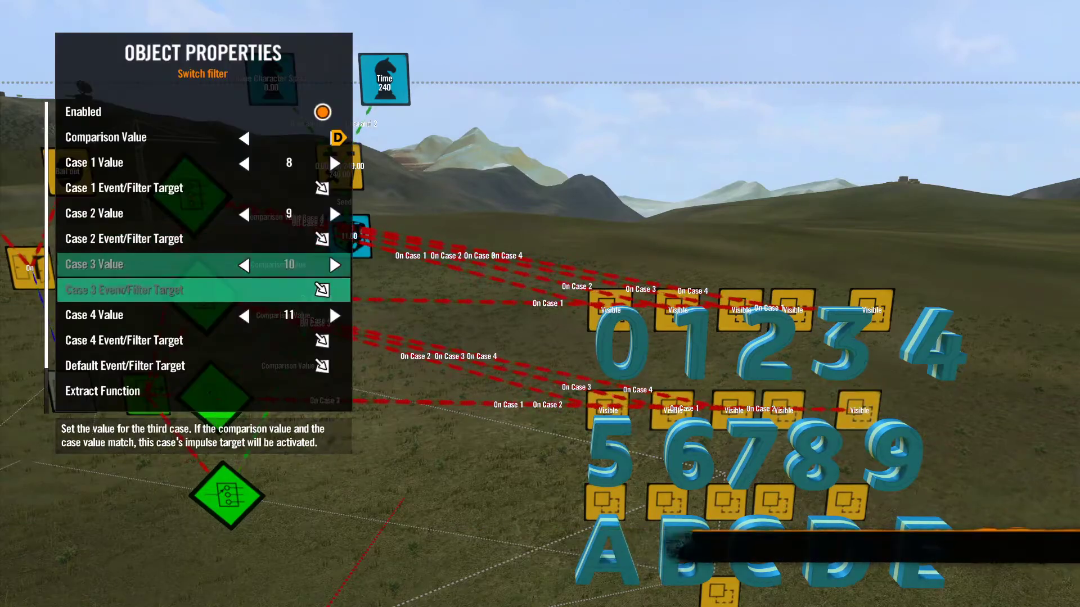
key(Down)
key(Return)
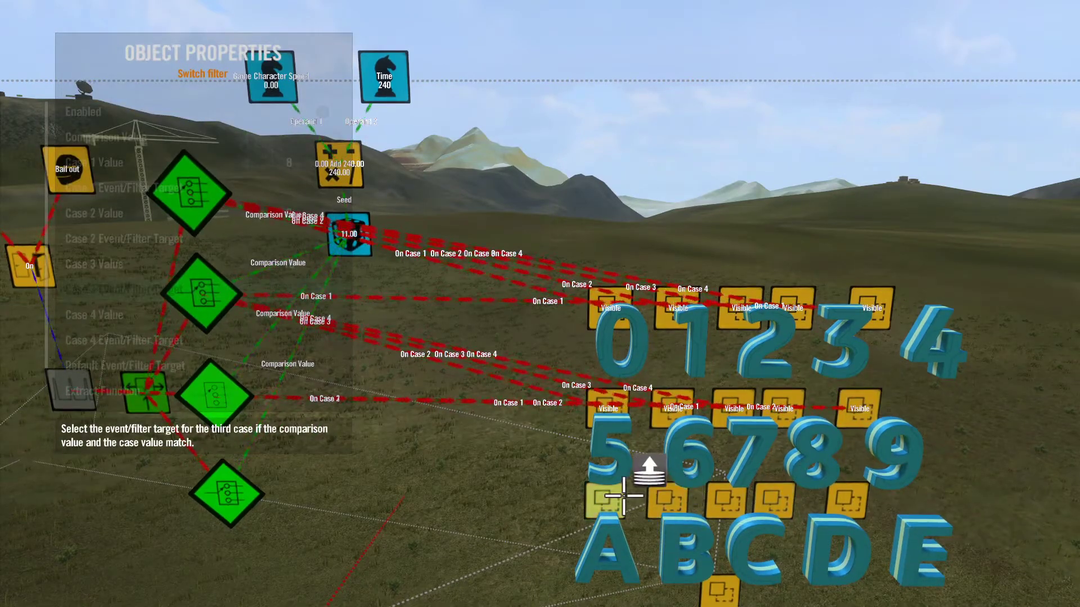
click(604, 499)
key(Down)
key(Down)
key(Return)
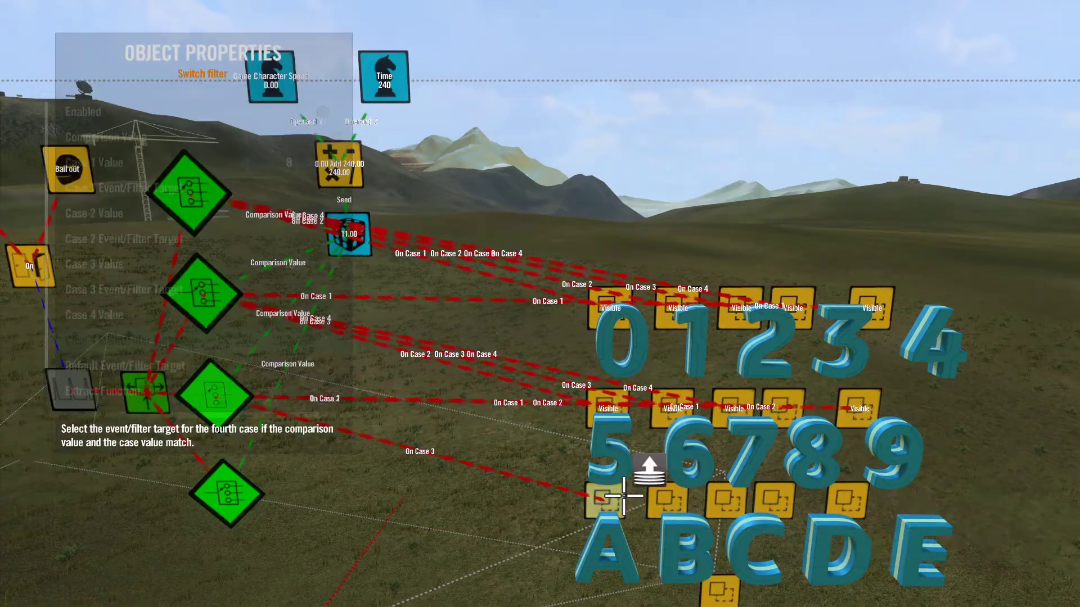
click(678, 496)
key(Escape)
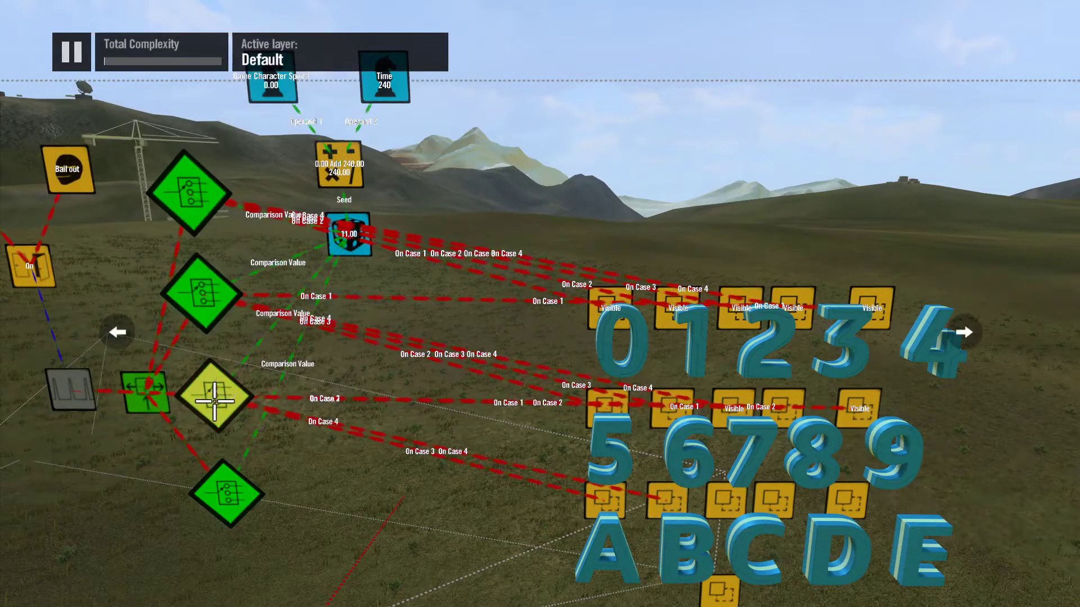
Step: Set the bottommost switch filter's Case 1 target to the event above letter C and Case 2 to the one above D
click(230, 480)
key(Down)
key(Down)
key(Down)
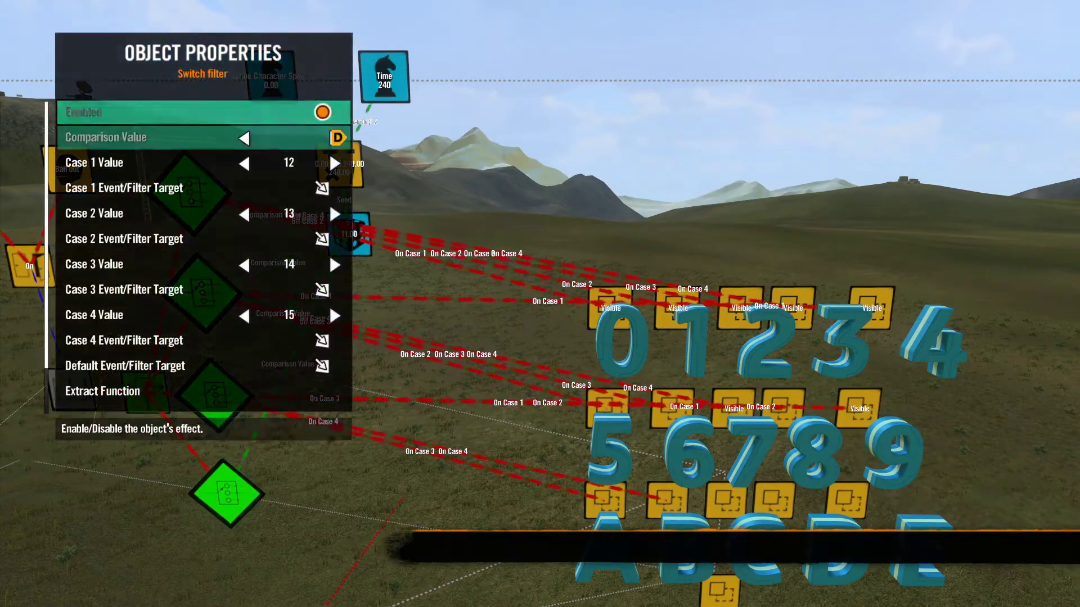
key(Return)
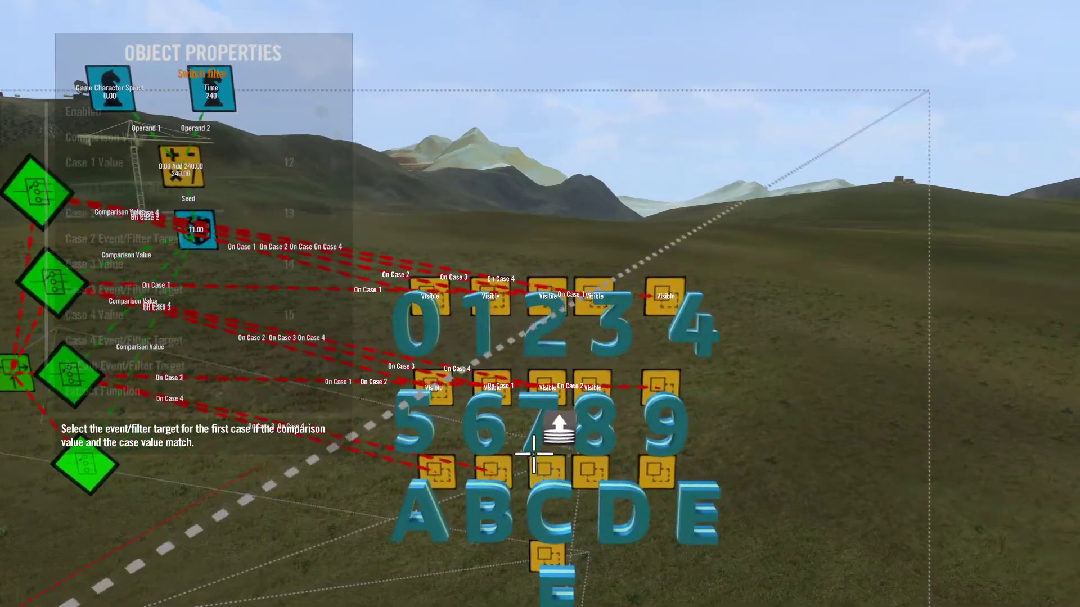
key(Return)
key(Down)
key(Down)
key(Return)
Step: Set the bottommost switch filter's Case 3 target to the event above letter E and Case 4 to the one above F
key(Return)
key(Down)
key(Down)
key(Return)
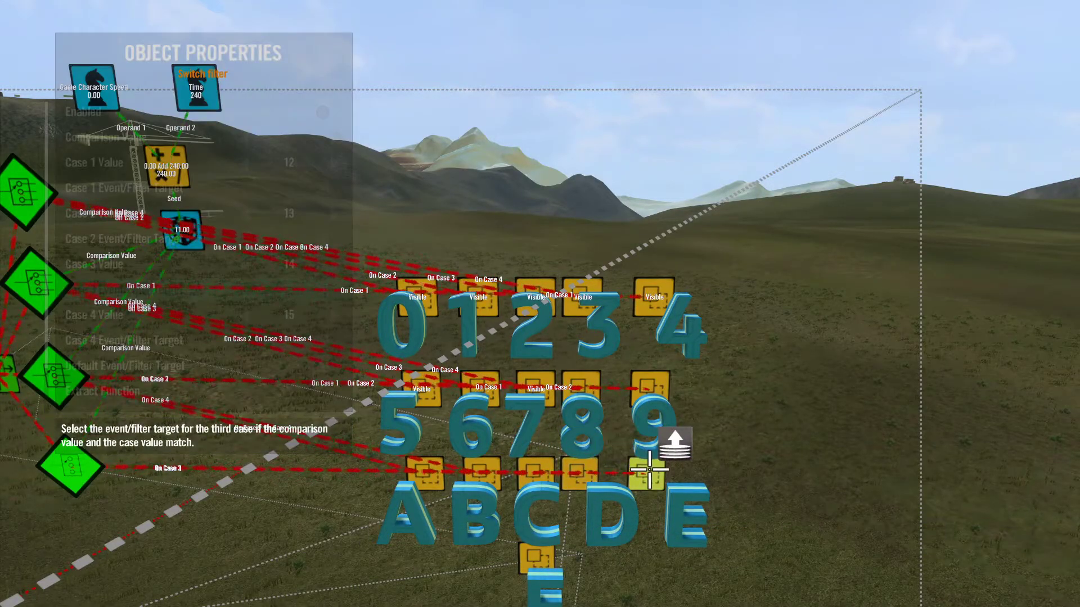
key(Return)
key(Down)
key(Down)
key(Return)
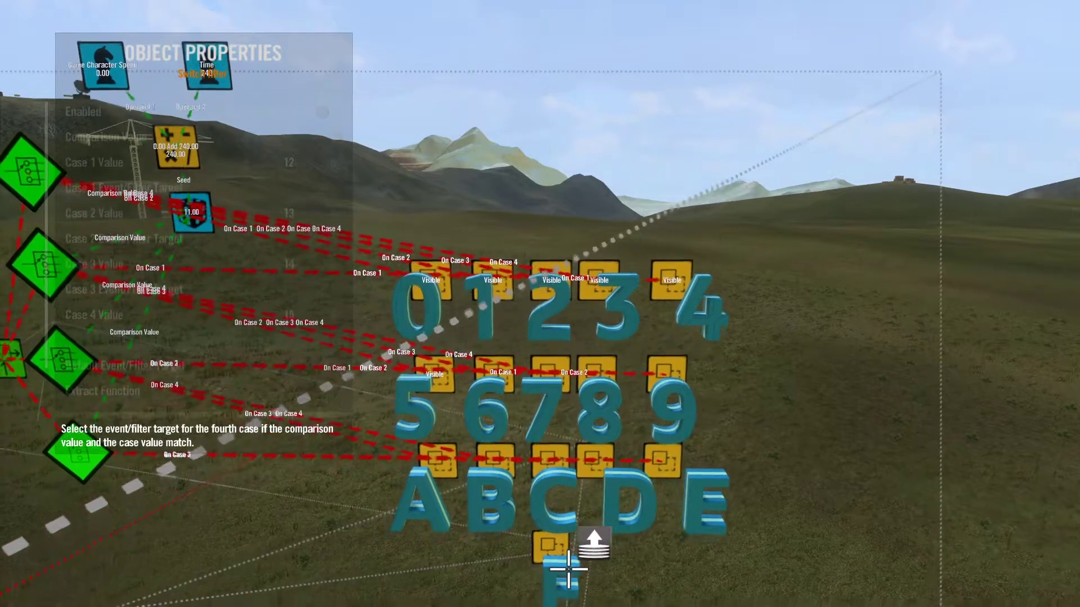
click(558, 538)
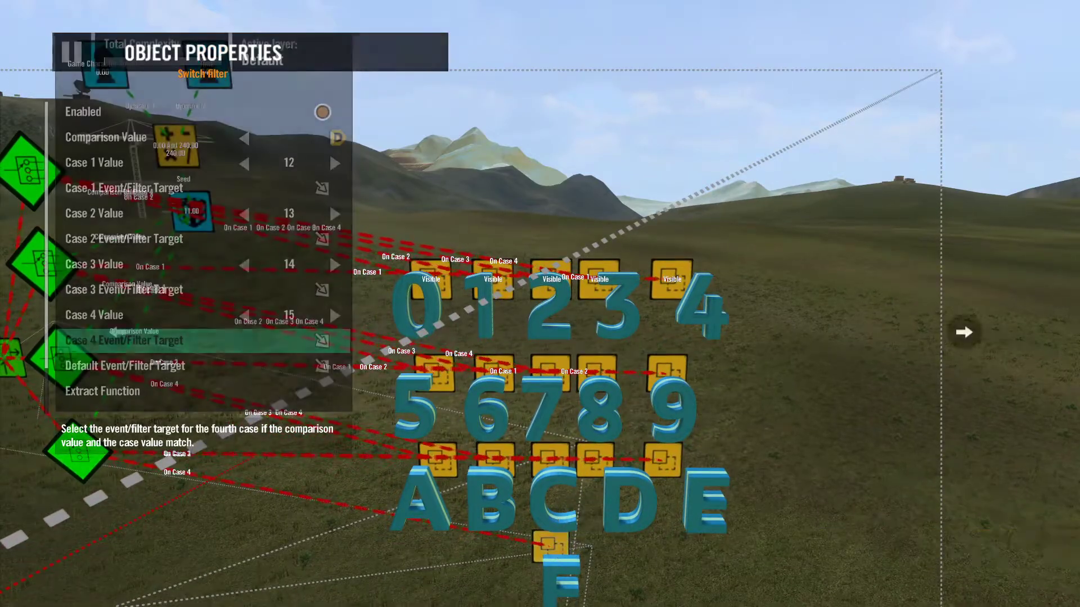
key(Escape)
scroll(78, 447, down, 5)
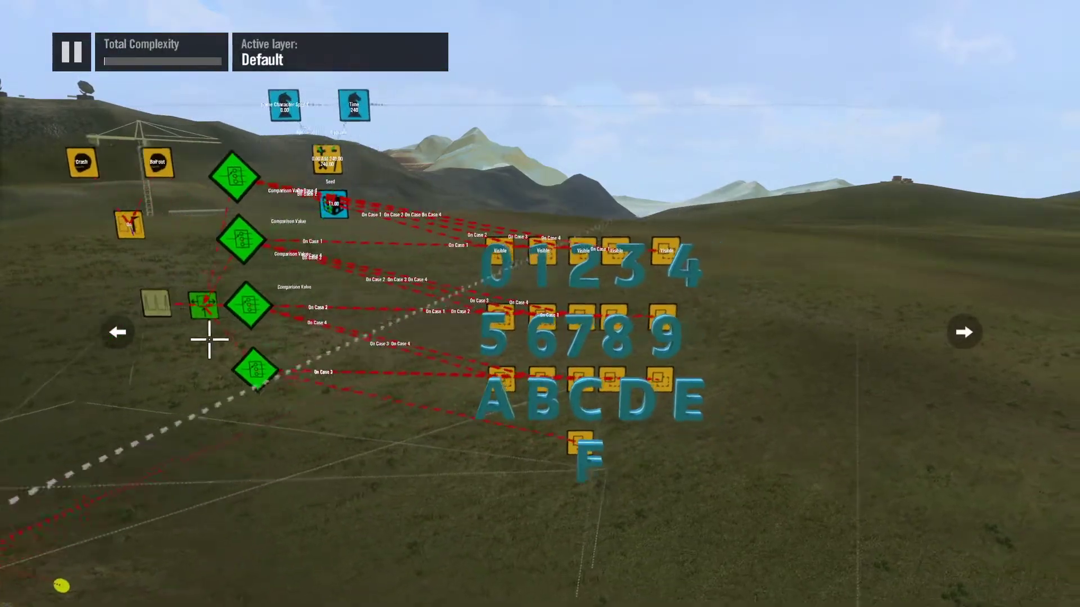
Step: Select all the 3D characters 0–9 and A–F together and turn off their Visibility
scroll(224, 360, up, 5)
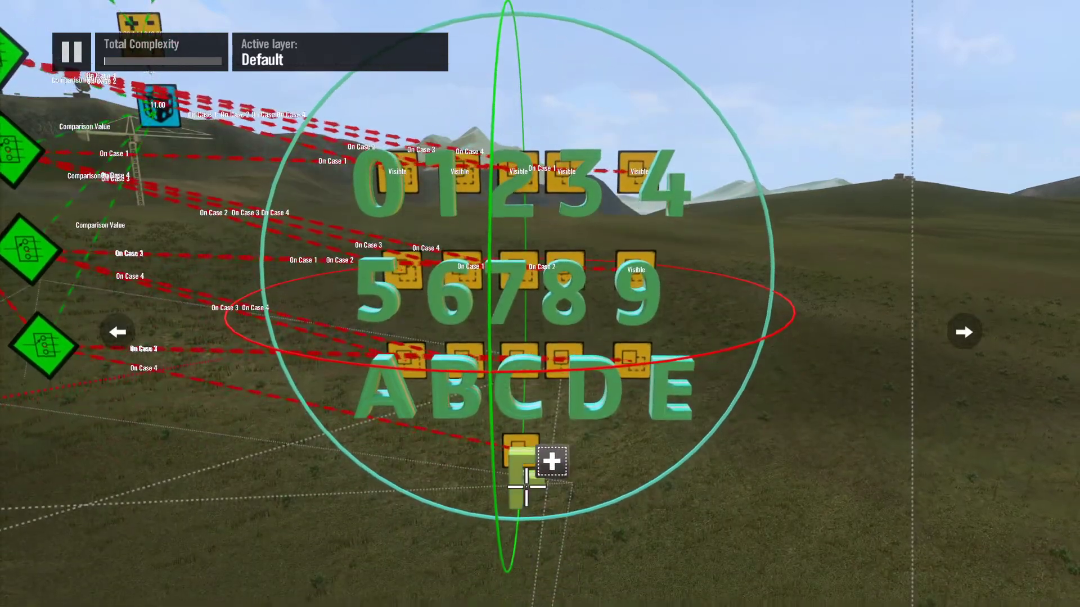
click(525, 473)
right_click(524, 474)
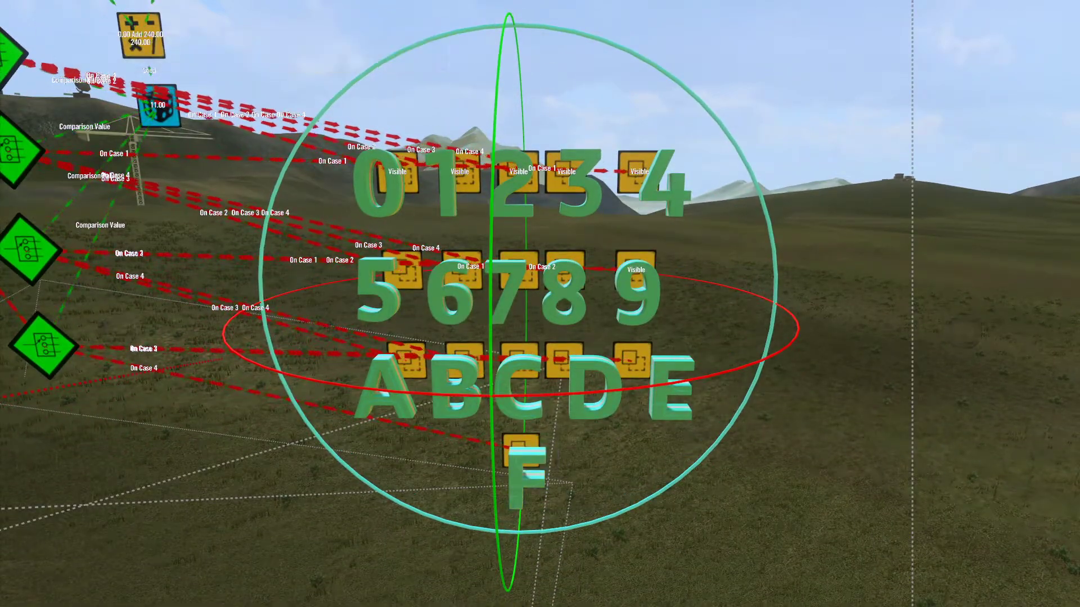
key(Return)
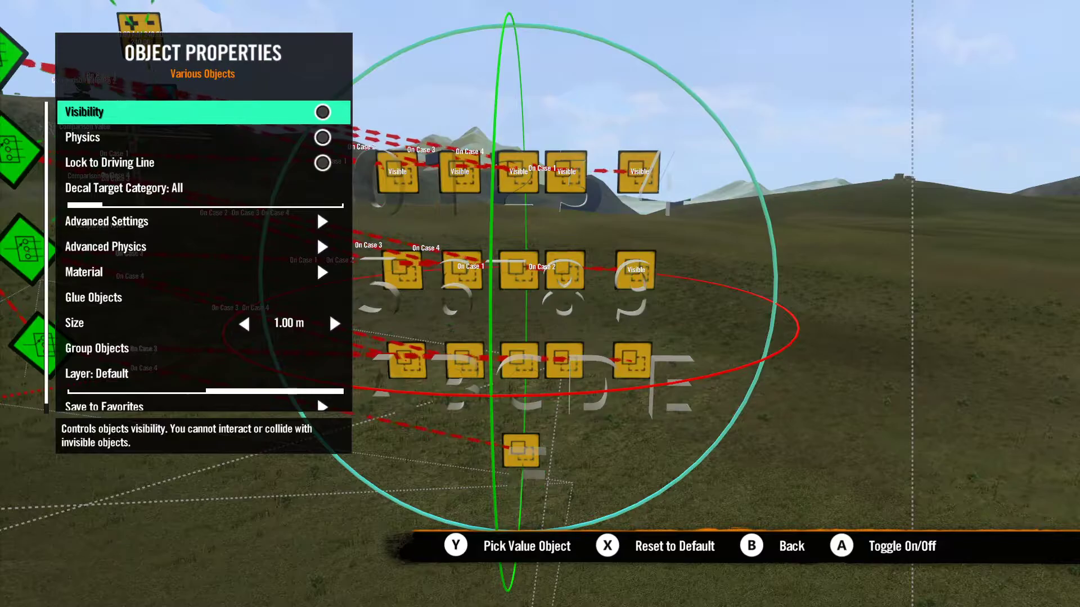
key(Escape)
scroll(516, 302, down, 5)
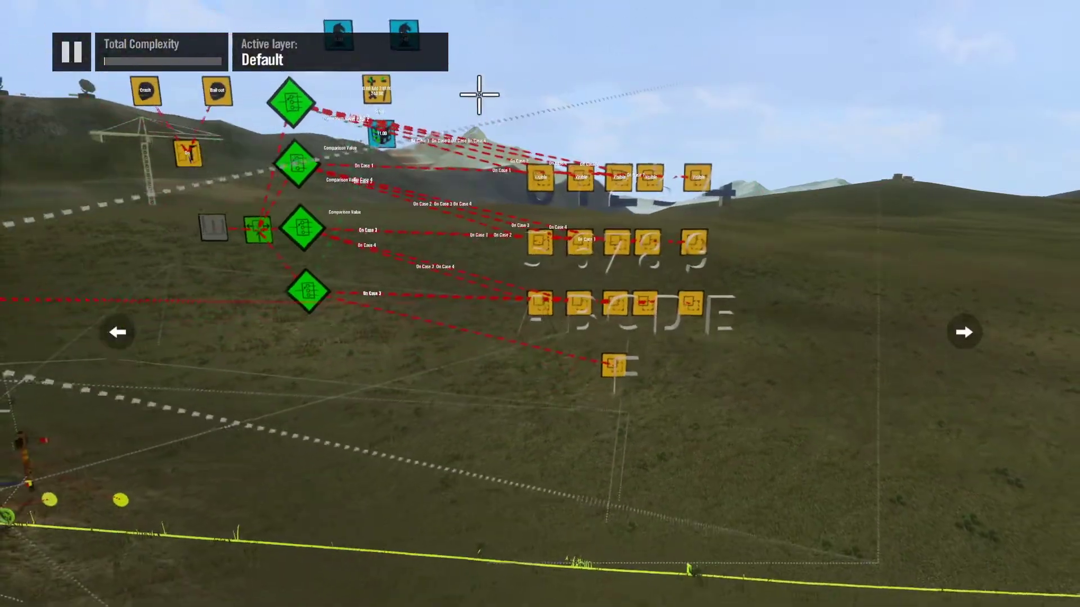
Step: Set character 0 as the event target of the visibility event above it
scroll(473, 10, up, 5)
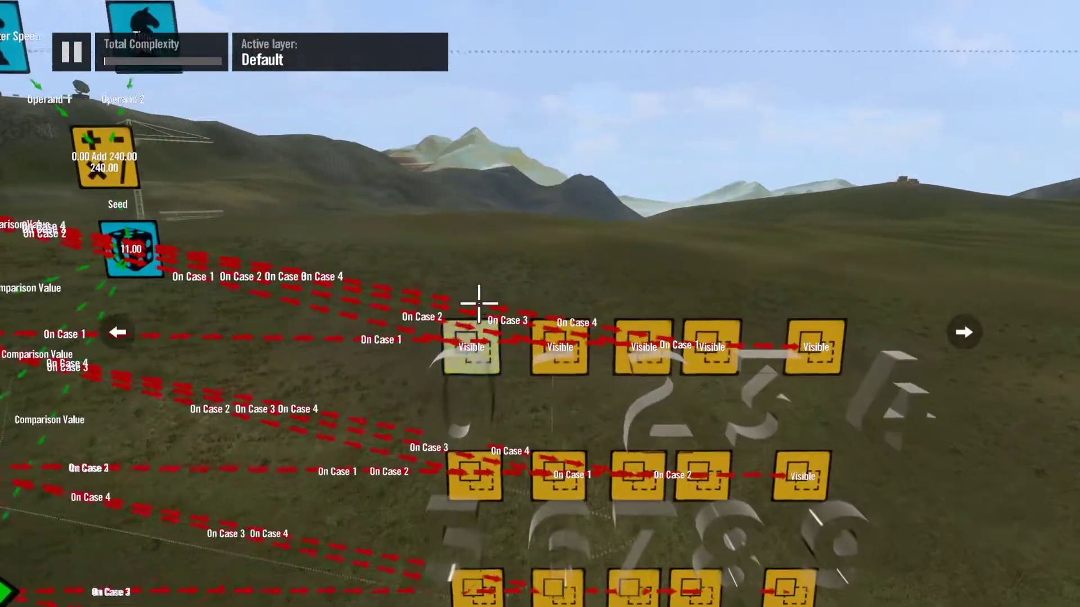
key(Return)
key(Down)
key(Down)
key(Down)
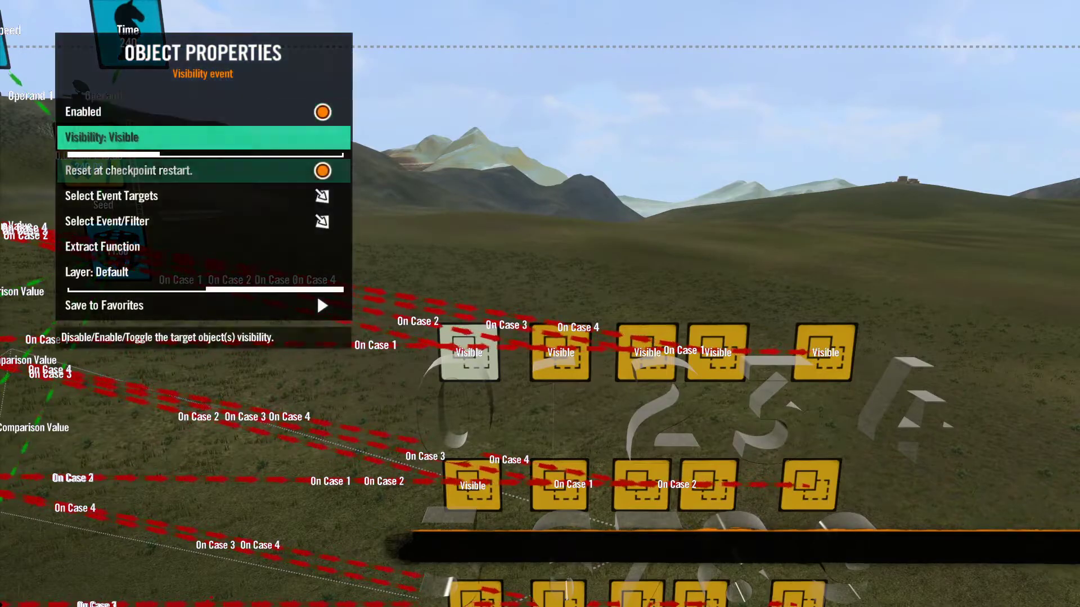
key(Return)
key(Escape)
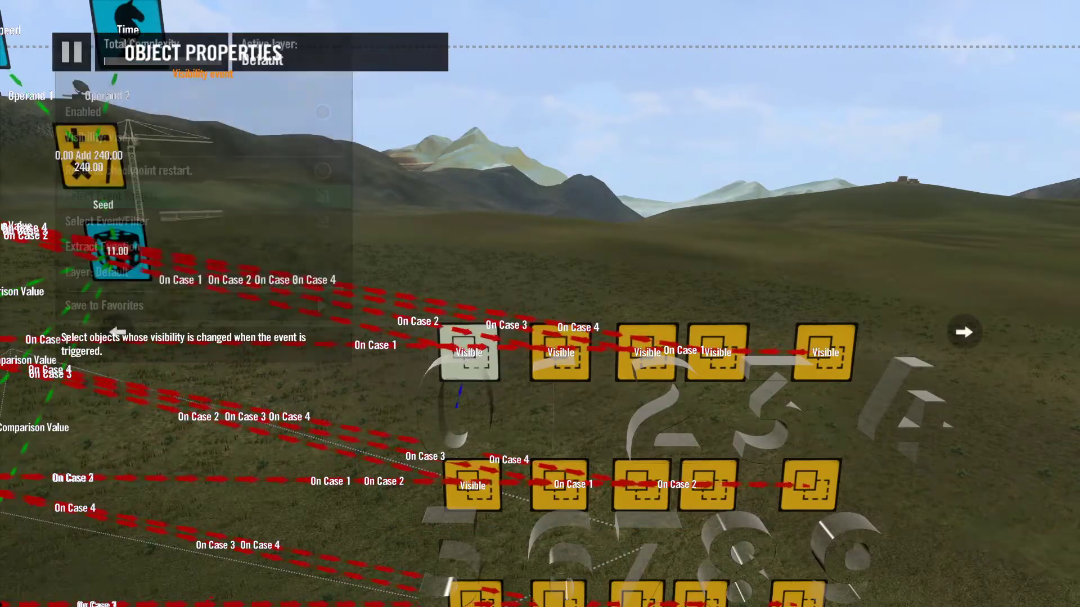
Step: Set character 1 as the event target of the visibility event above it
key(Return)
key(Return)
key(Down)
key(Down)
key(Down)
key(Return)
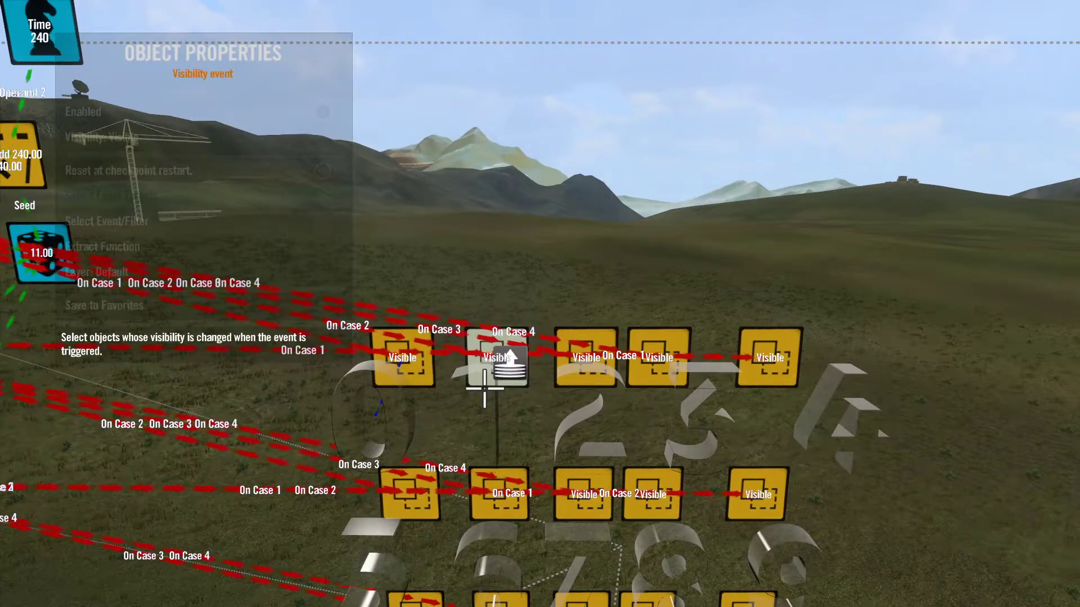
key(Return)
key(Escape)
key(Escape)
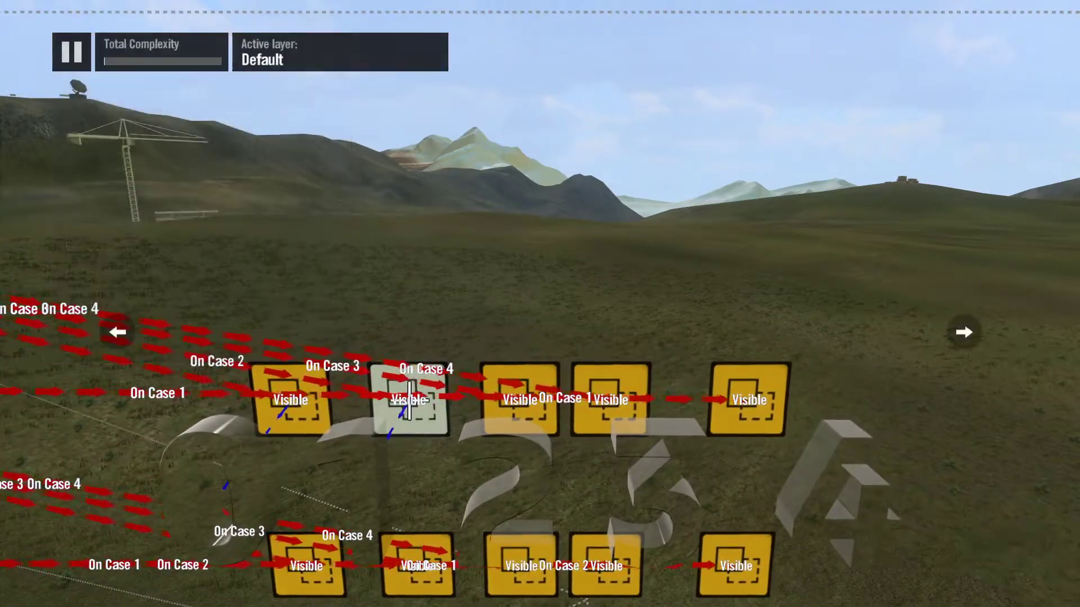
Step: Set character 2 as the event target of the visibility event above it
key(Return)
key(Down)
key(Down)
key(Down)
key(Return)
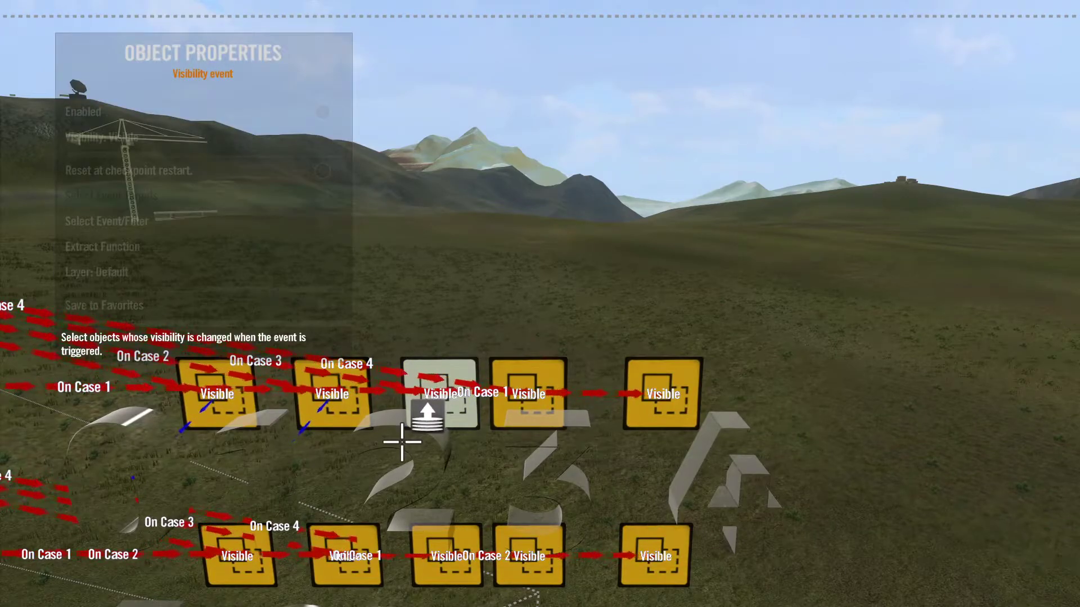
key(Escape)
Step: Set character 3 as the event target of the visibility event above it
key(Return)
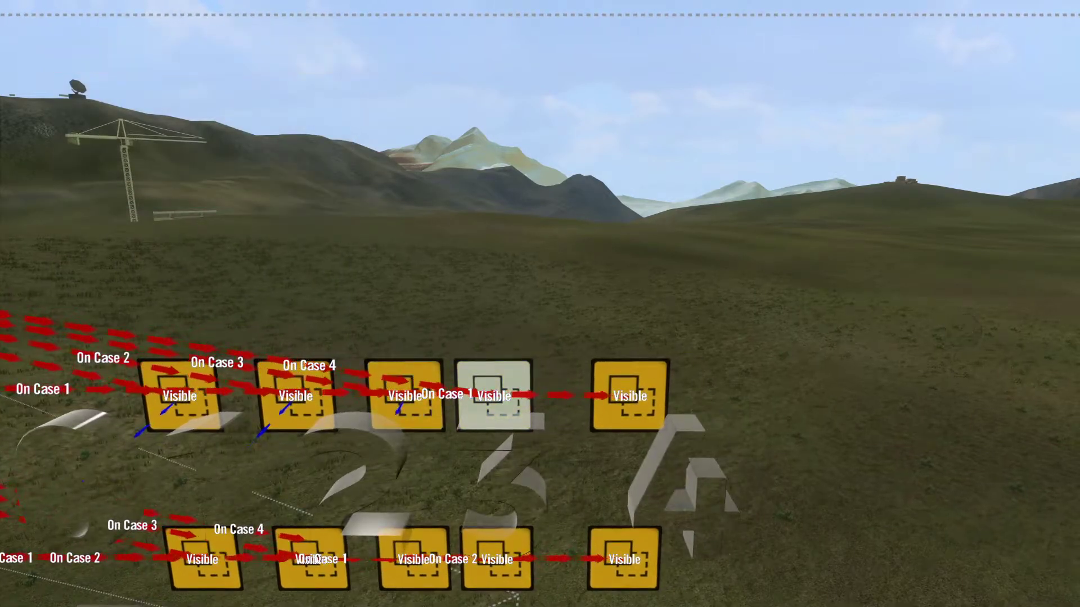
key(Return)
key(Down)
key(Down)
key(Down)
key(Return)
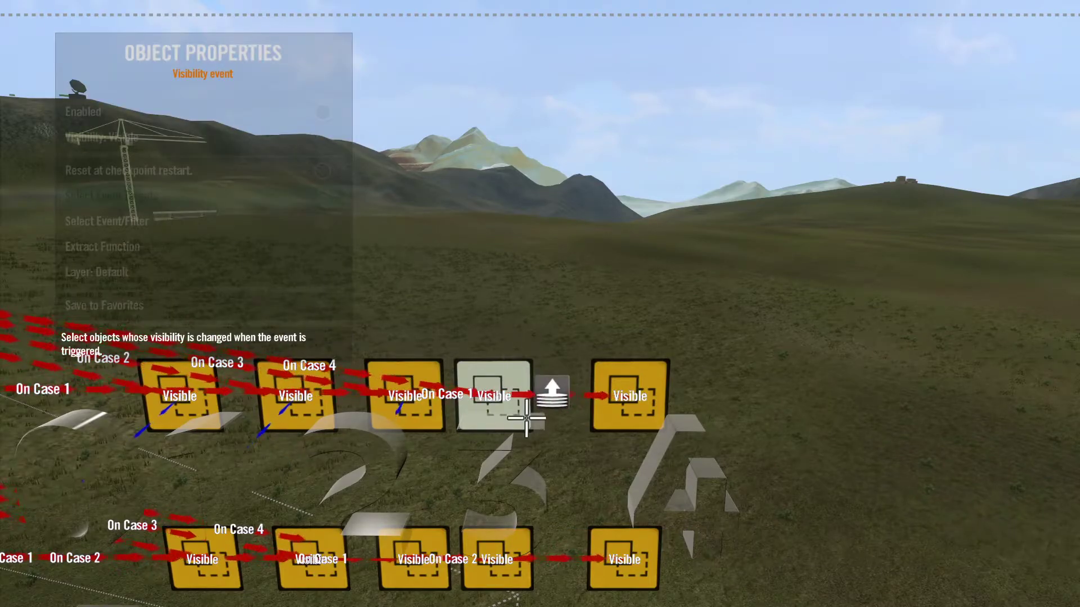
key(Escape)
key(Escape)
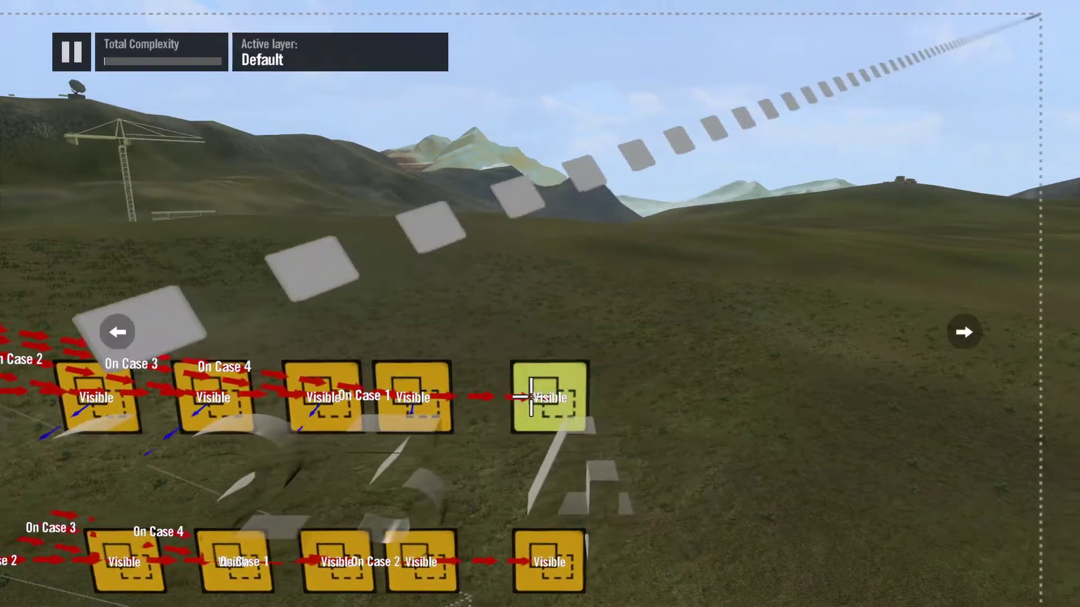
Step: Set character 4 as the event target of the visibility event above it
key(Return)
key(Return)
key(Down)
key(Down)
key(Down)
key(Return)
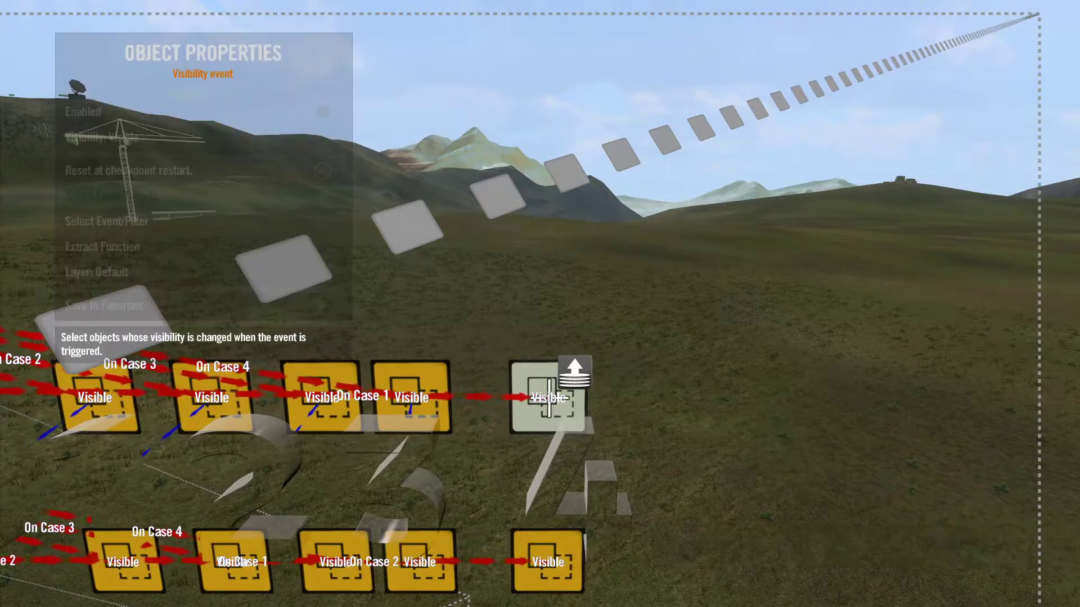
key(Escape)
key(Escape)
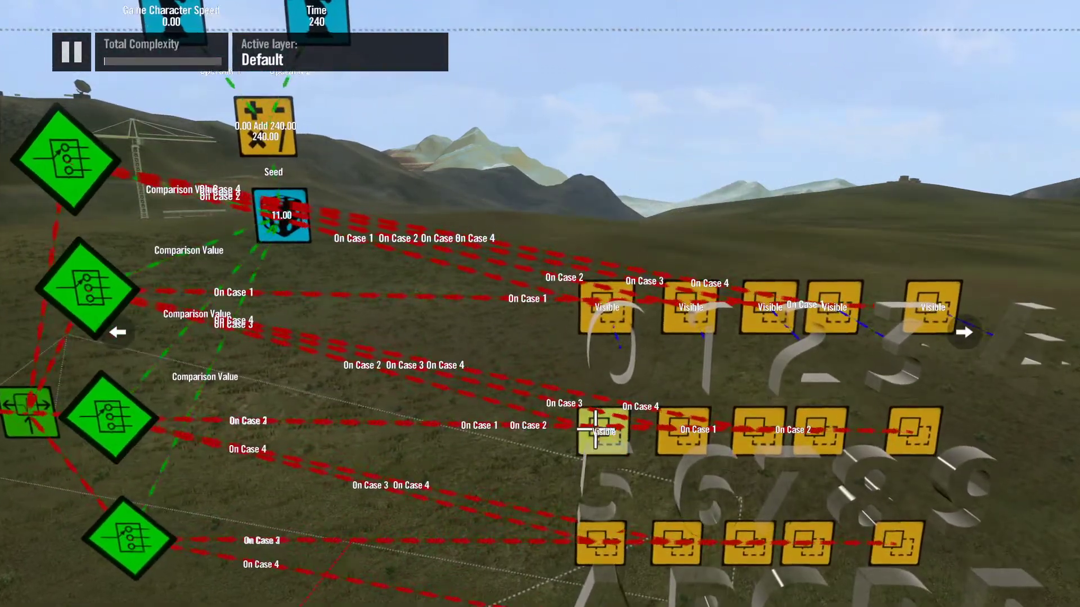
Step: Set character 5 as the event target of the first visibility event in the second row
key(Return)
key(Down)
key(Down)
key(Down)
key(Return)
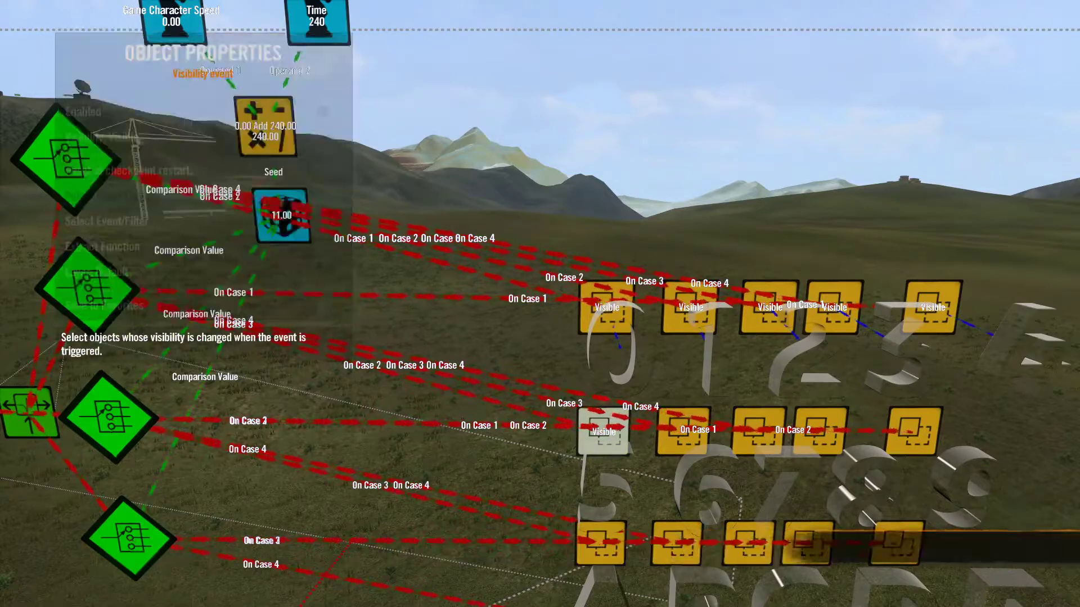
key(Return)
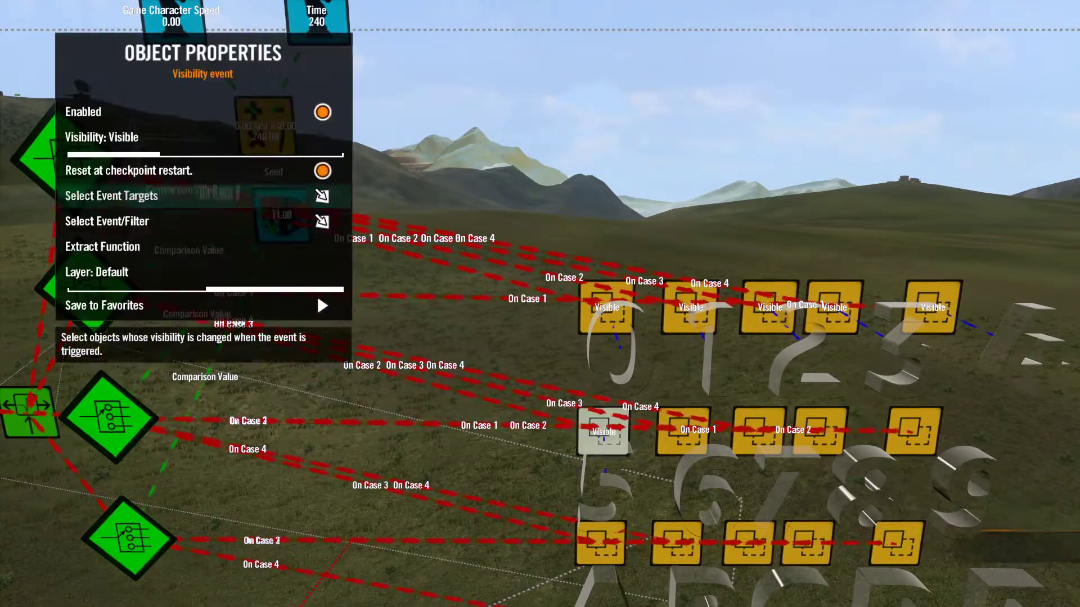
key(Escape)
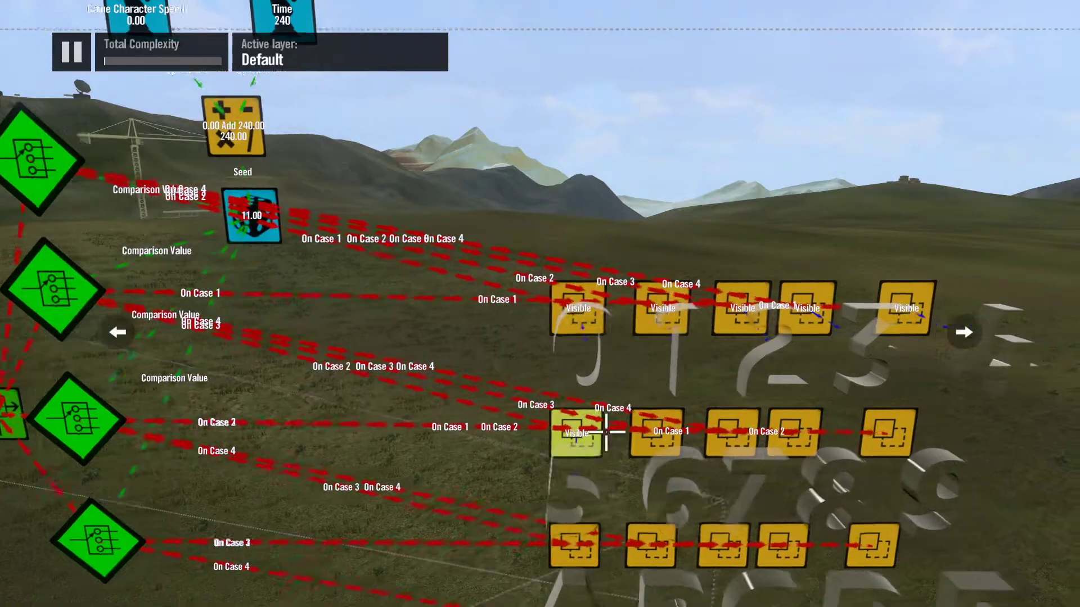
Step: Set character 6 as the event target of the visibility event above it
key(Return)
key(Down)
key(Down)
key(Down)
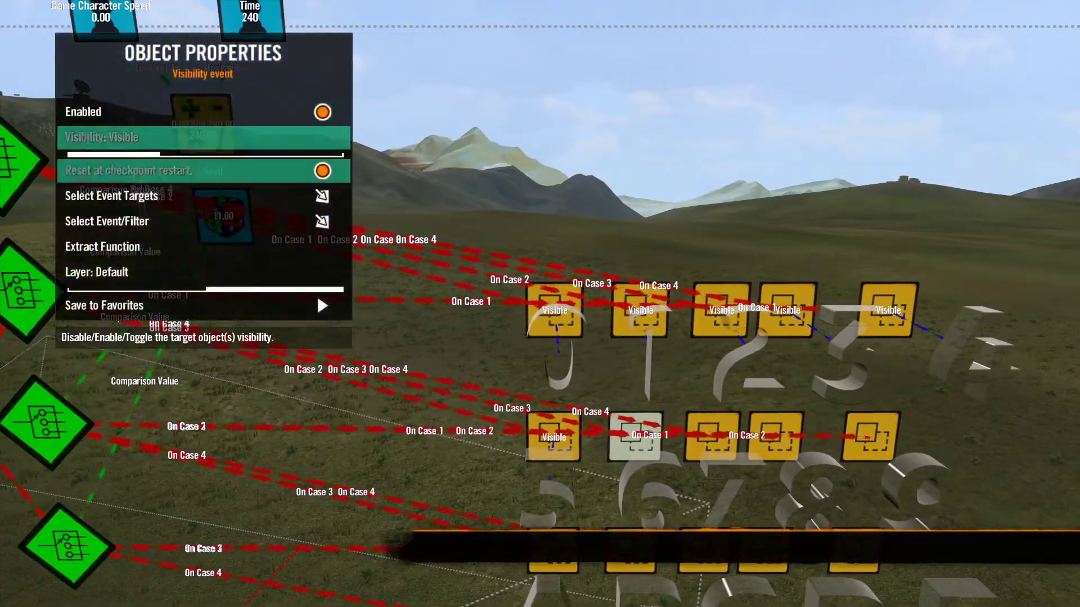
key(Return)
key(Return)
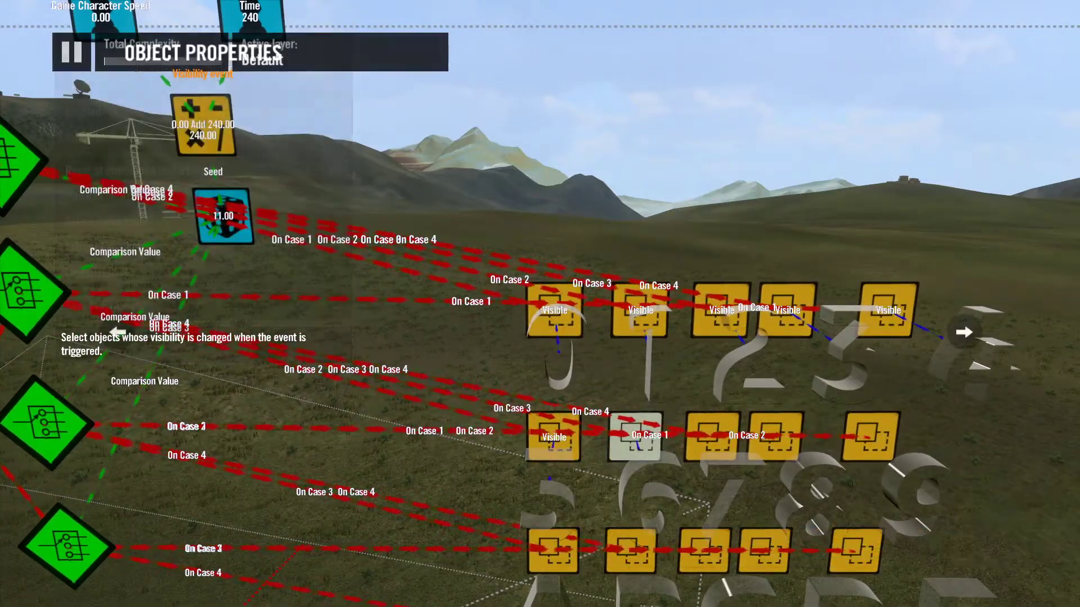
key(Escape)
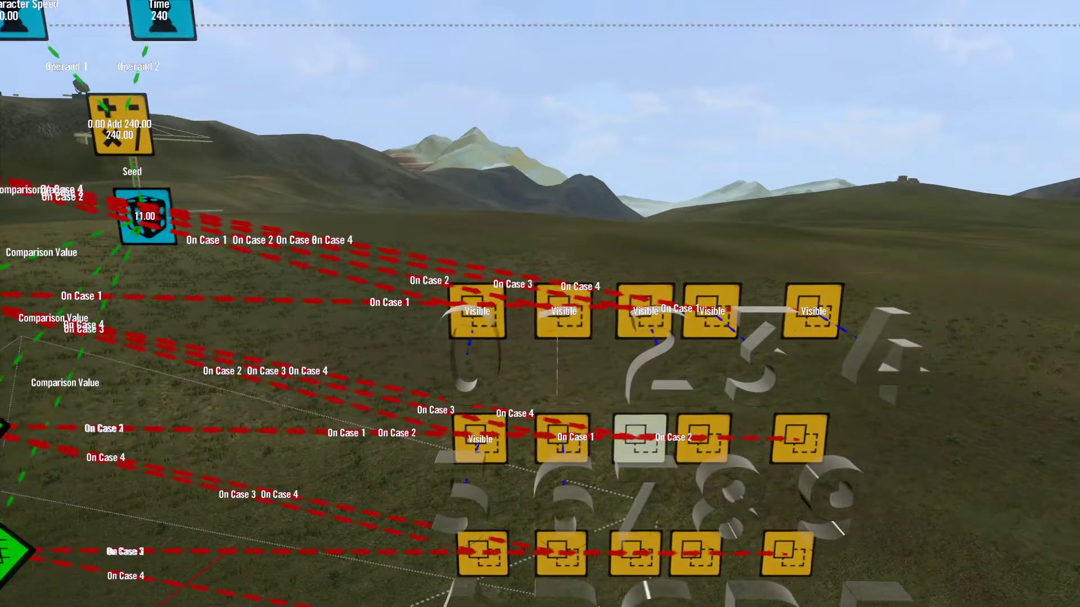
Step: Set character 7 as the event target of the visibility event above it
key(Return)
key(Down)
key(Down)
key(Down)
key(Return)
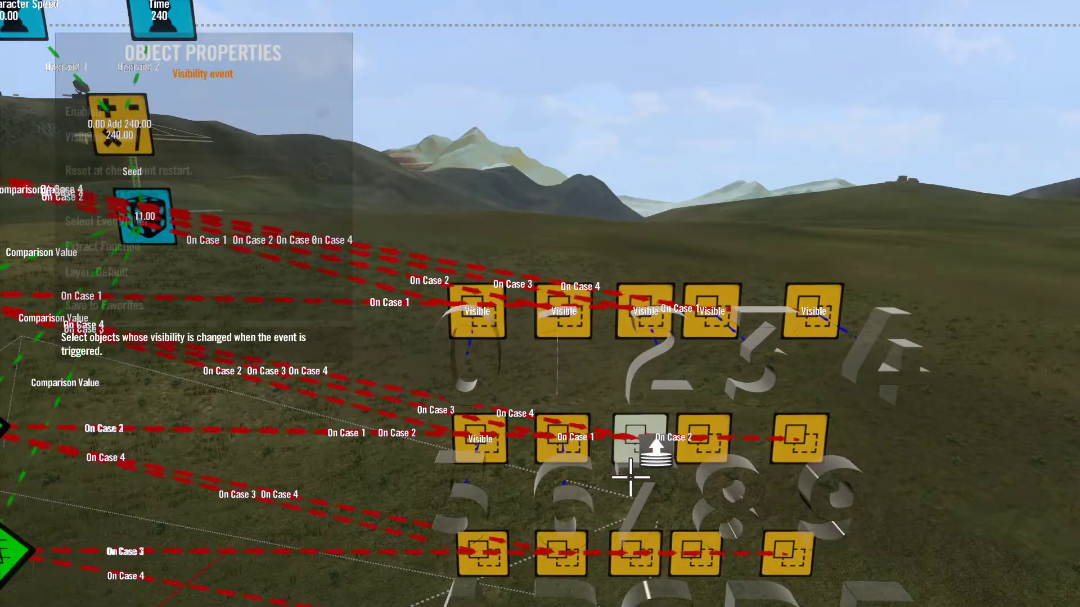
key(Return)
key(Escape)
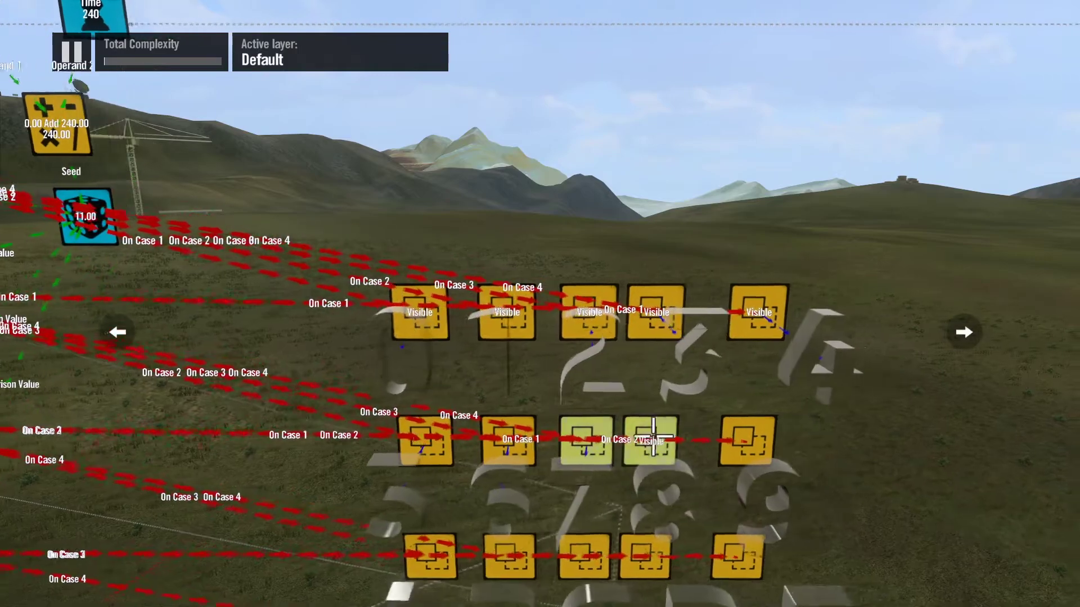
Step: Set character 8 as the event target of the visibility event above it
key(Return)
key(Down)
key(Down)
key(Down)
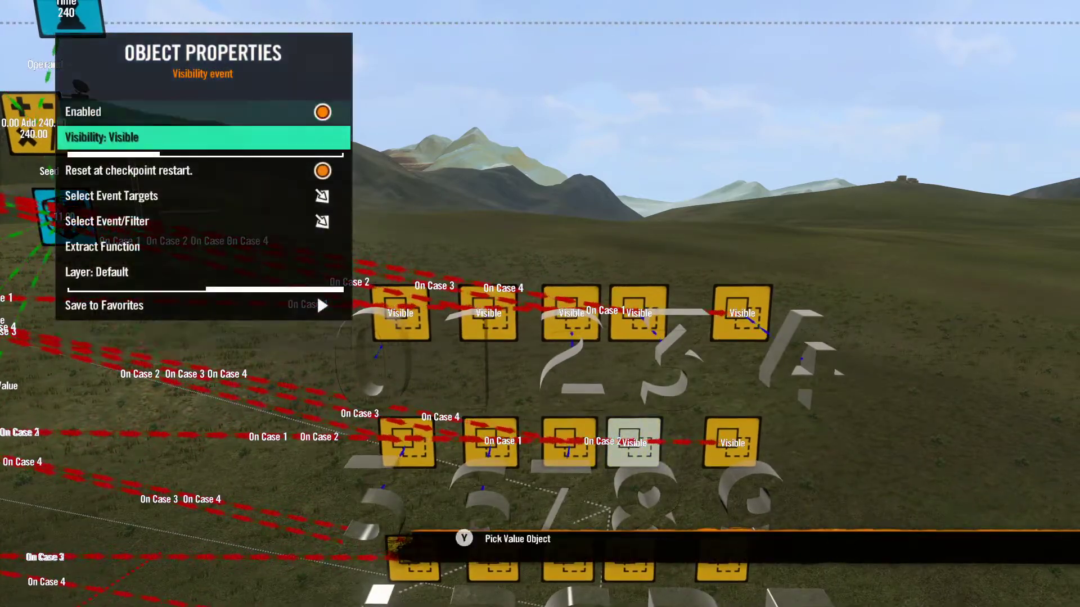
key(Return)
key(Return)
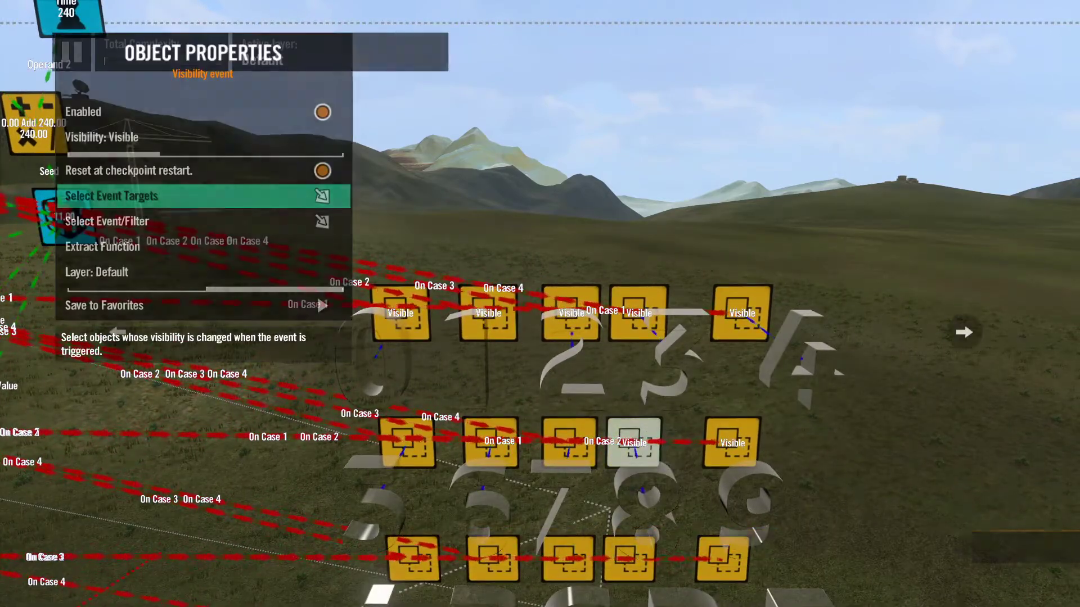
key(Escape)
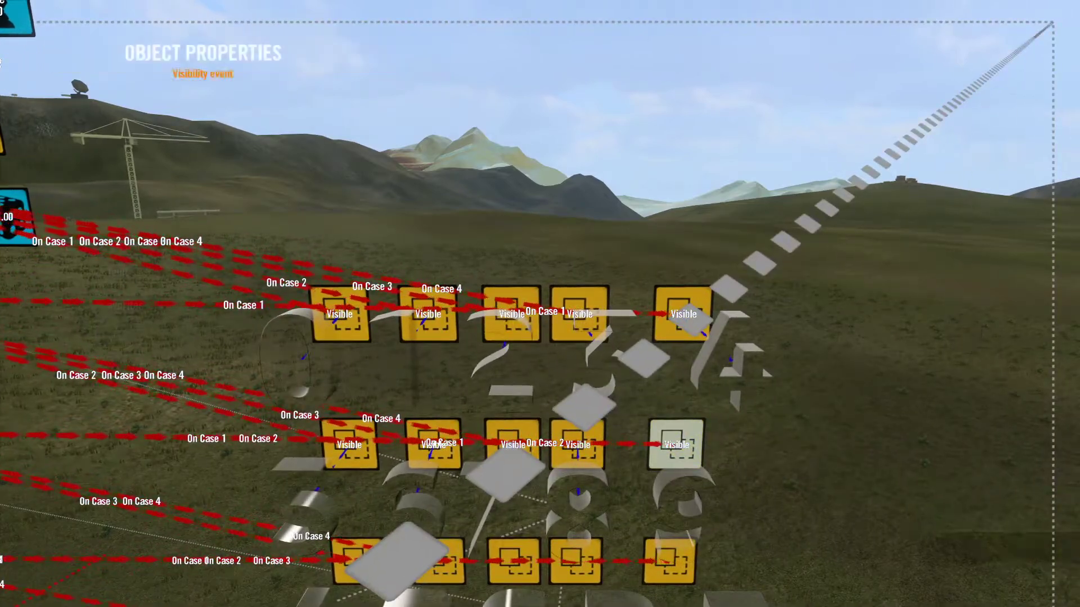
Step: Set character 9 as the event target of the last visibility event in the second row
key(Return)
key(Down)
key(Down)
key(Down)
key(Return)
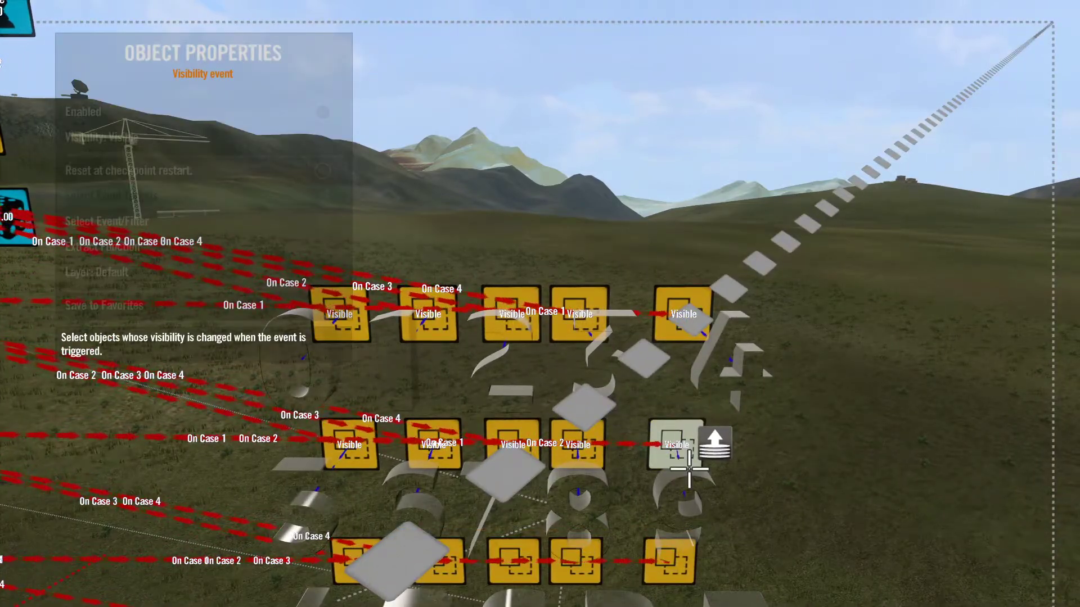
key(Return)
key(Escape)
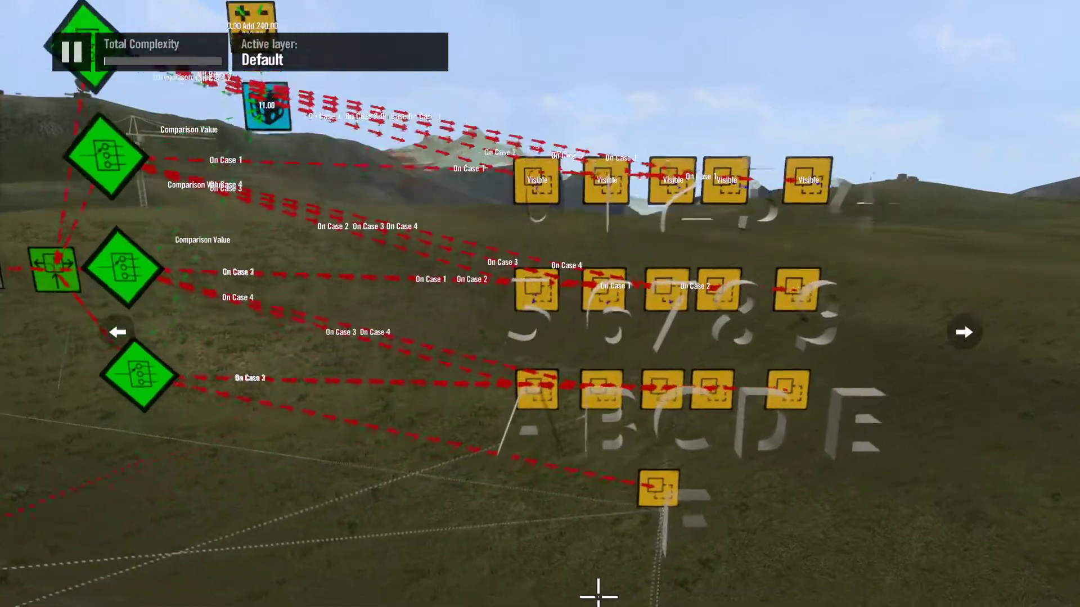
Step: Set letter A as the event target of the first visibility event in the third row
key(Return)
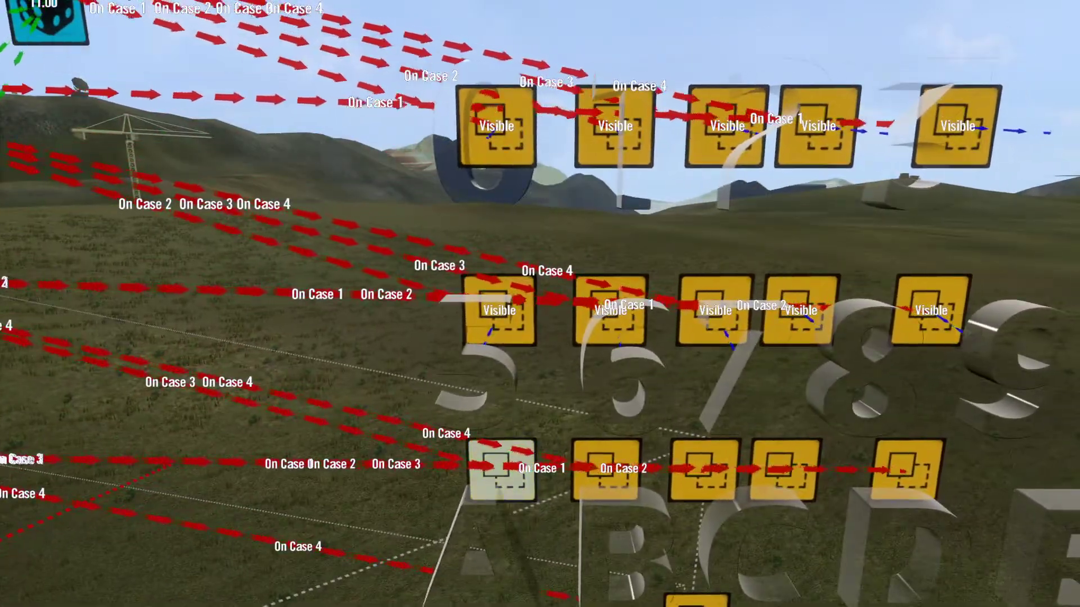
key(Down)
key(Down)
key(Down)
key(Return)
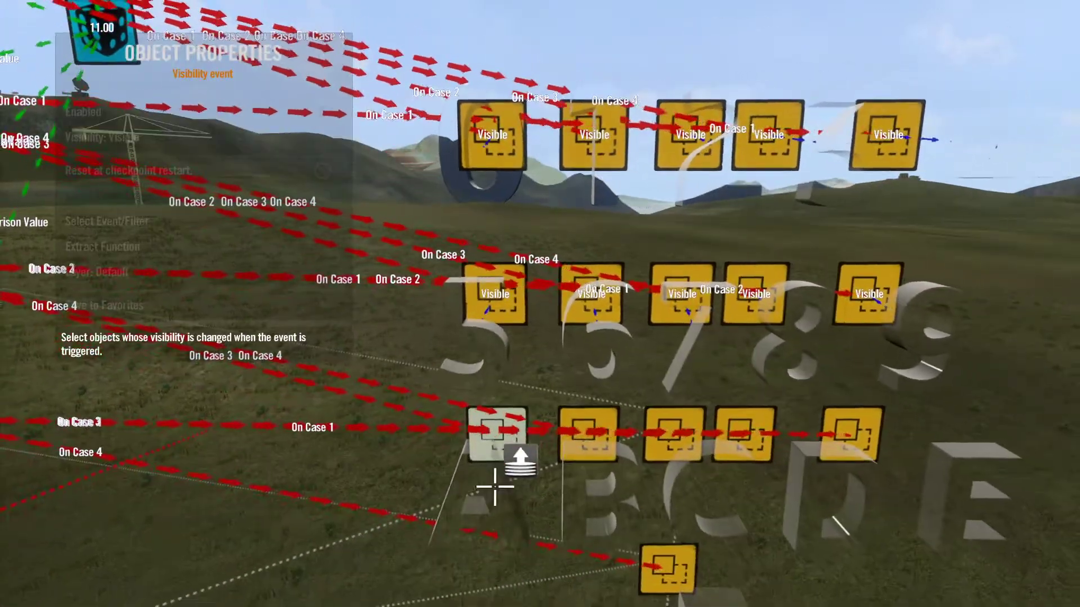
key(Return)
key(Escape)
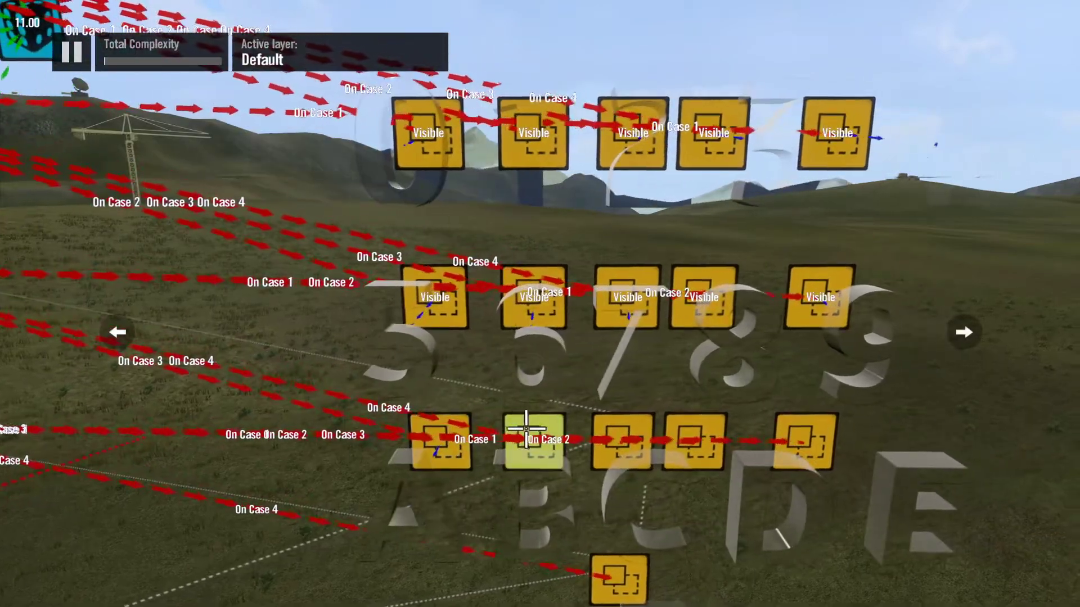
Step: Set letter B as the event target of the second visibility event in the third row
key(Return)
key(Down)
key(Down)
key(Down)
key(Return)
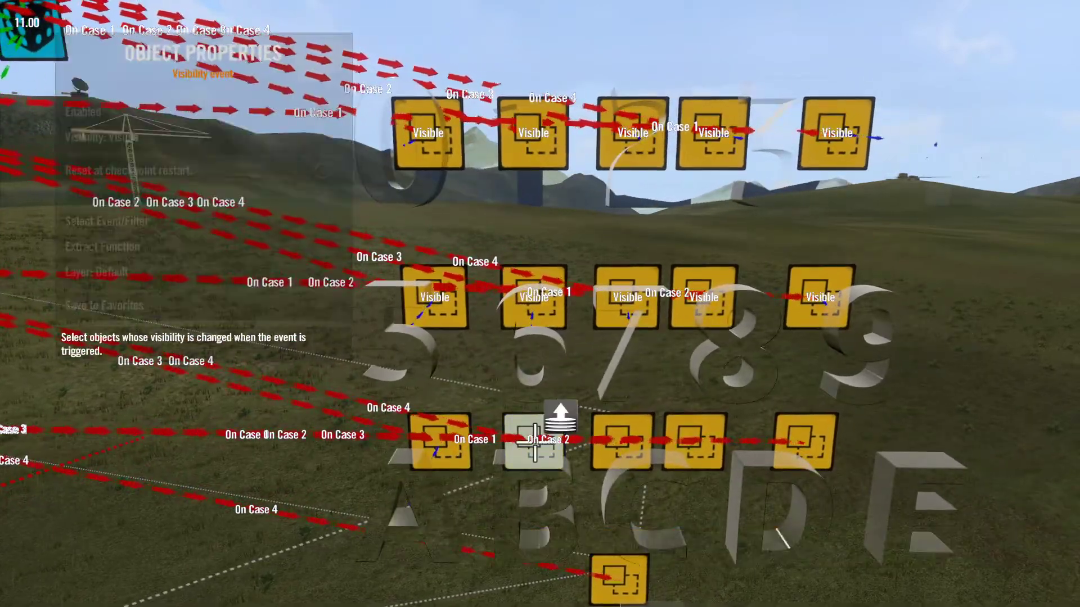
key(Return)
key(Escape)
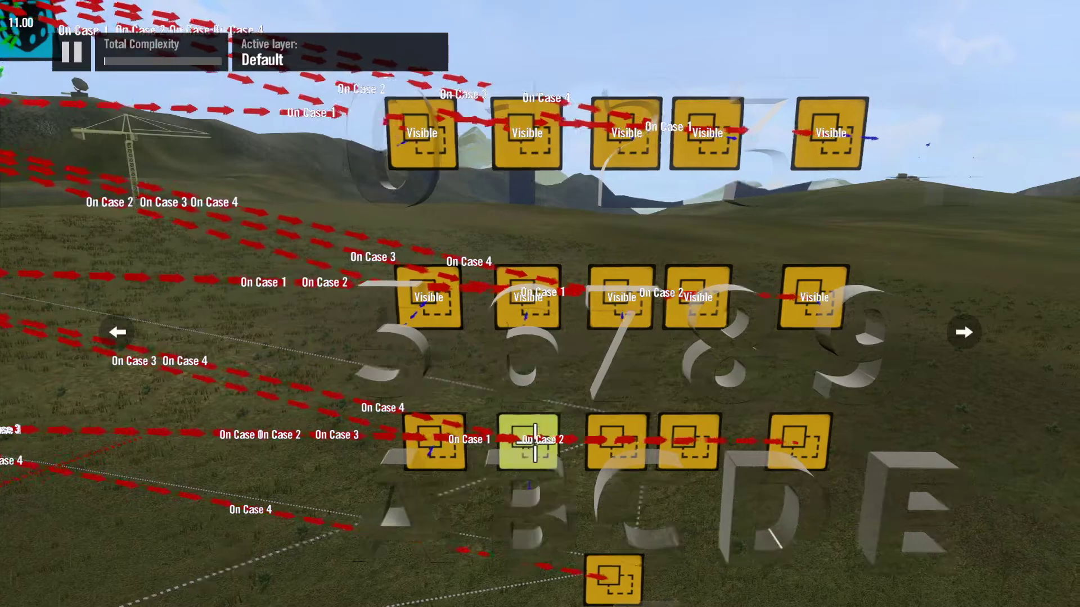
Step: Set letter C as the event target of the third visibility event in the third row
key(Return)
key(Down)
key(Down)
key(Down)
key(Return)
Step: Set letter D as the event target of the fourth visibility event in the third row
key(Return)
key(Escape)
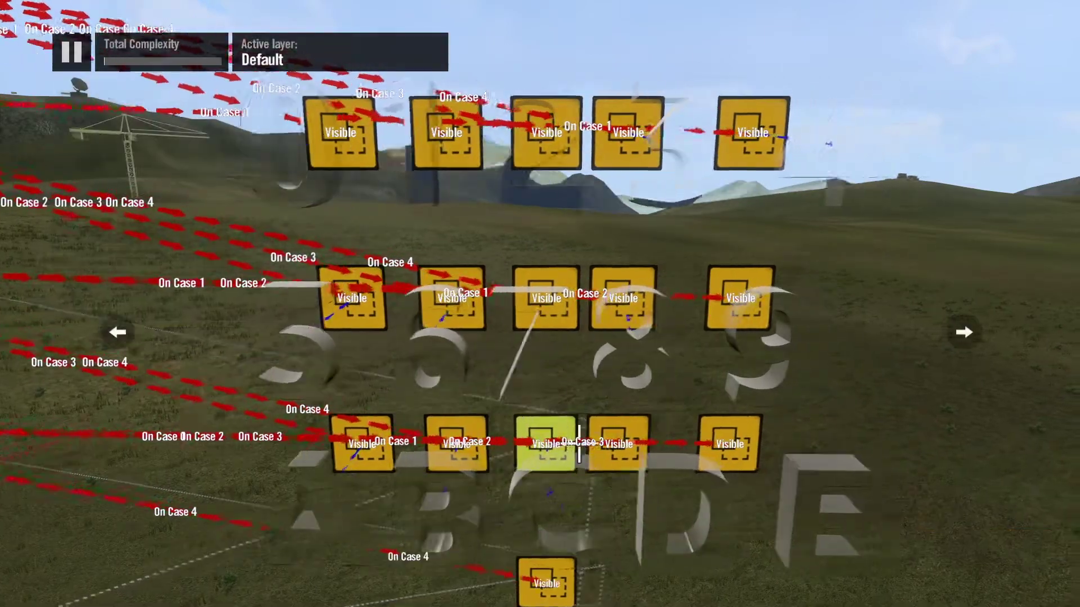
key(Return)
key(Down)
key(Down)
key(Return)
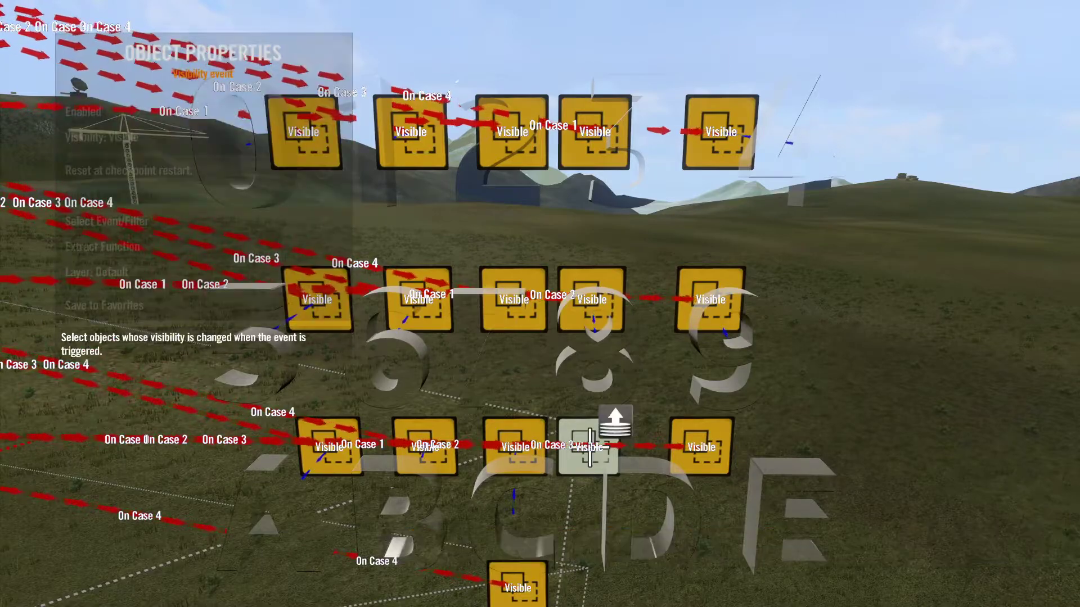
Step: Set letter E as the event target of the last visibility event in the third row
key(Return)
key(Escape)
key(Return)
key(Return)
key(Down)
key(Down)
key(Return)
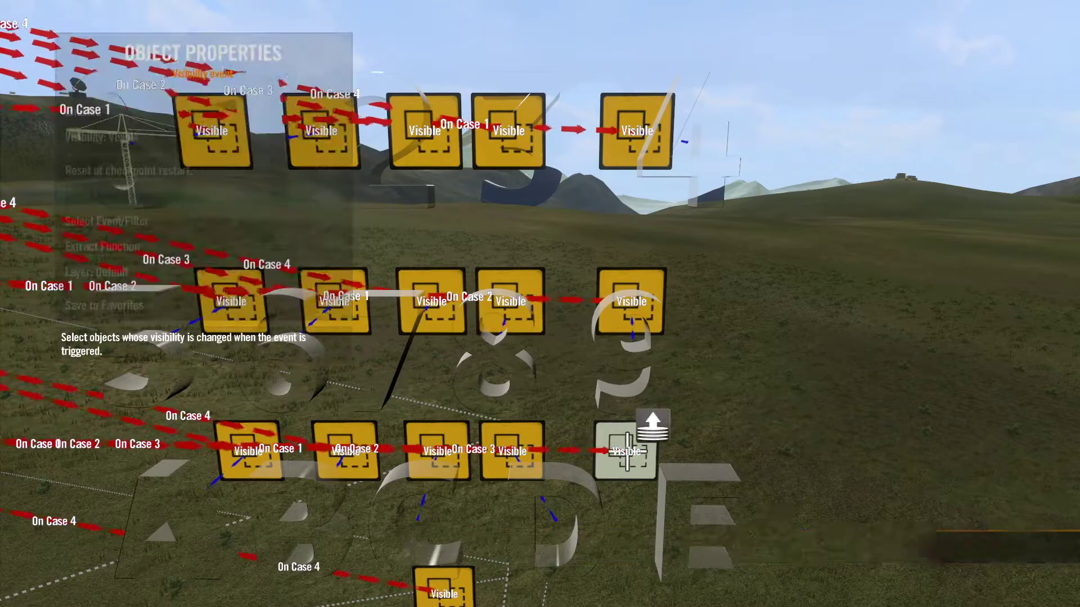
key(Return)
key(Escape)
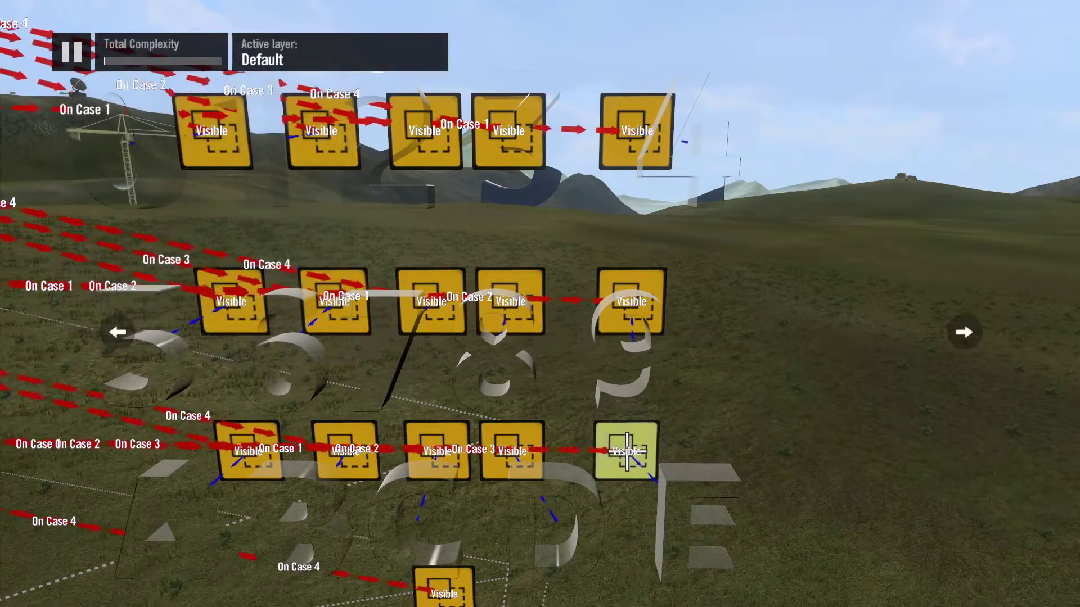
scroll(647, 450, down, 10)
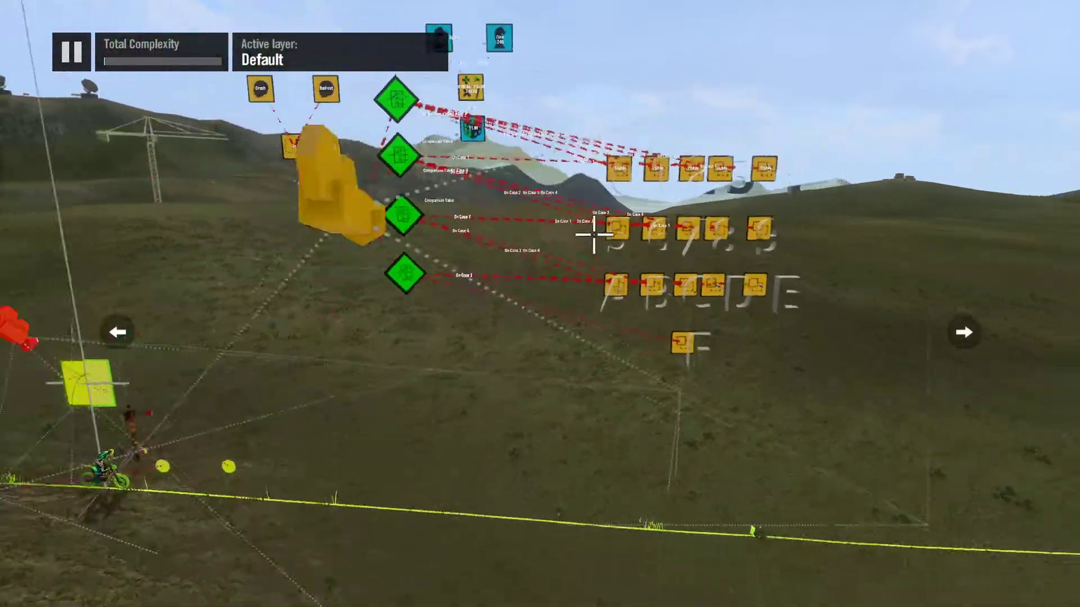
scroll(594, 234, down, 2)
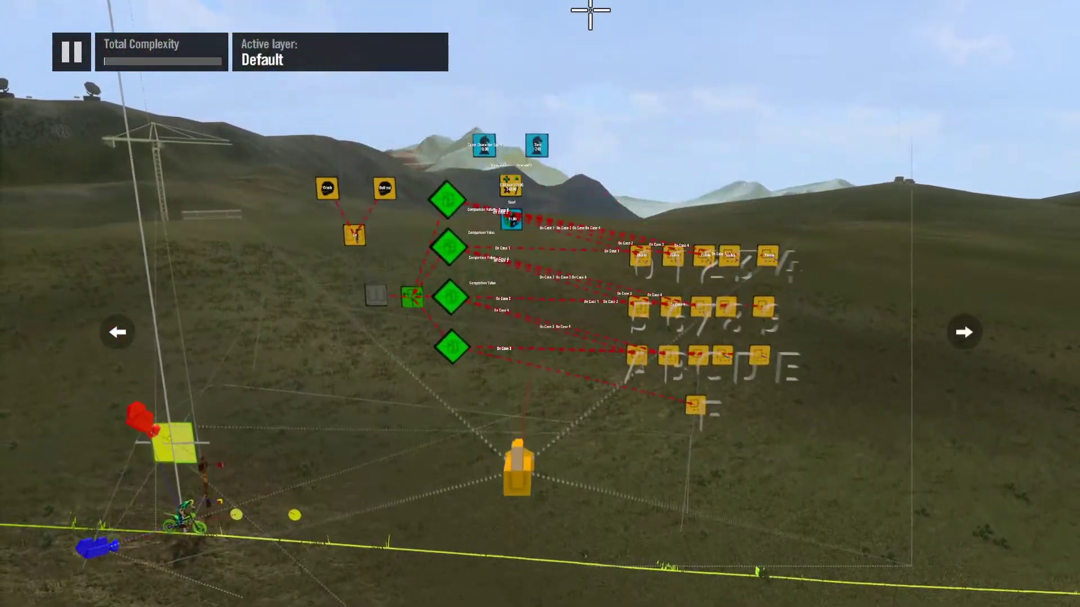
scroll(590, 10, up, 1)
scroll(591, 10, up, 3)
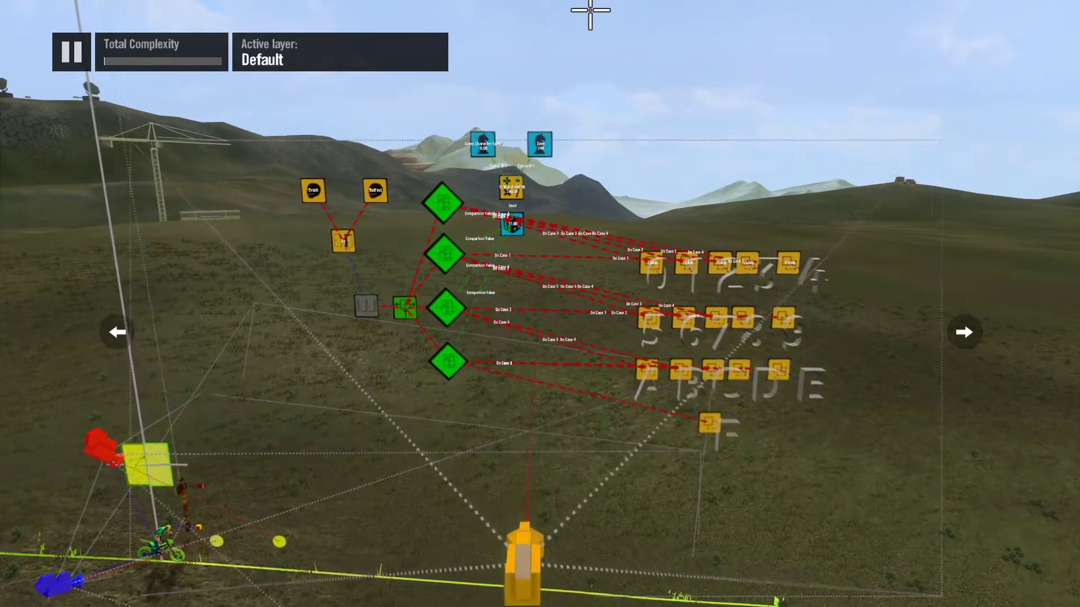
scroll(591, 10, up, 1)
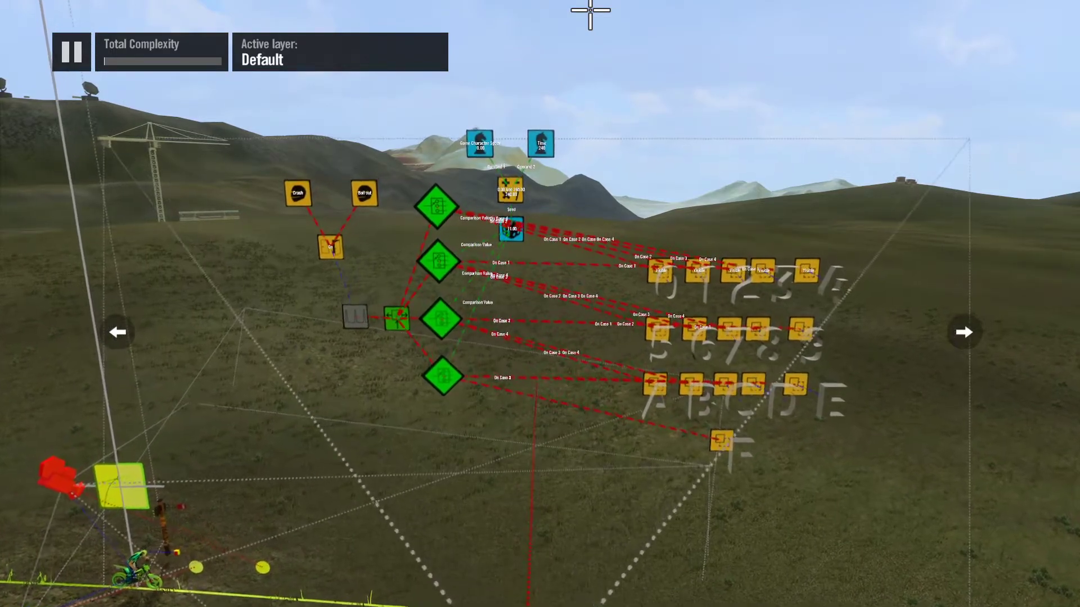
scroll(590, 10, down, 3)
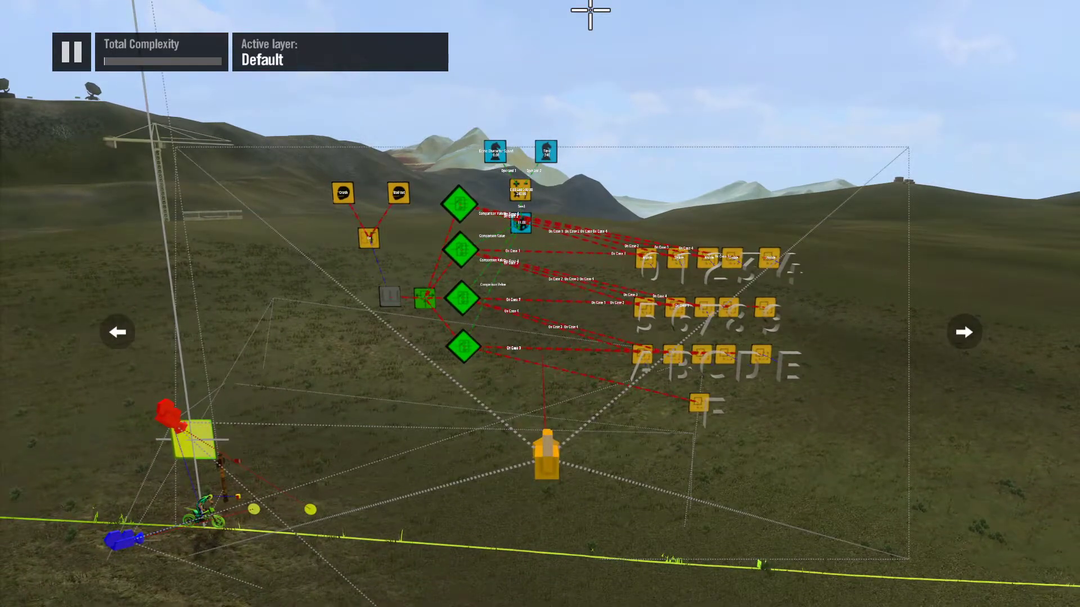
Step: Test the track by riding the bike forward and crashing it, and return to editing
key(Escape)
key(Return)
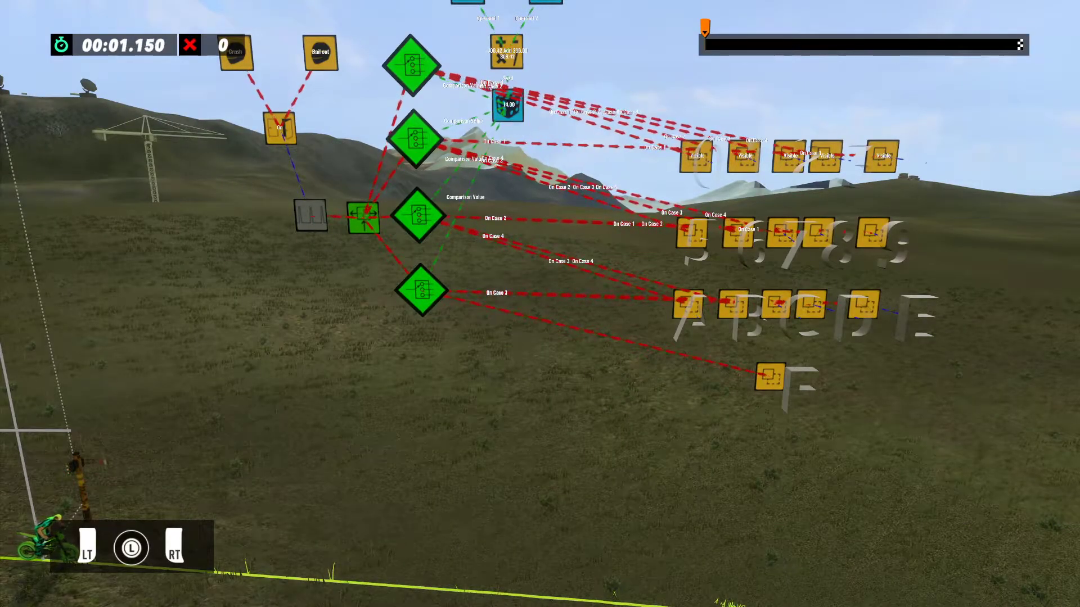
key(Up)
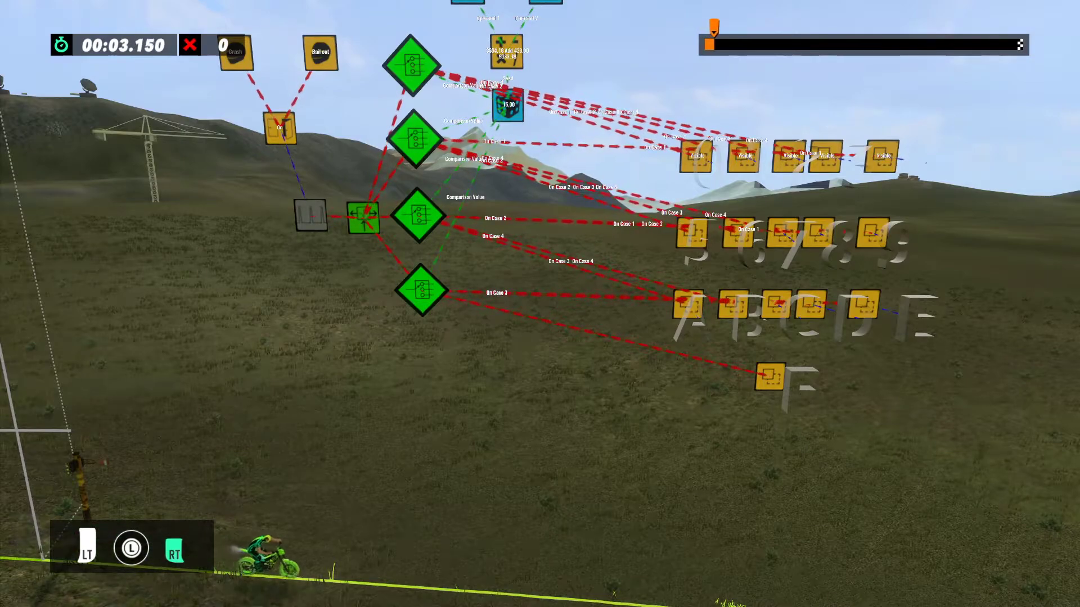
key(Left)
key(Down)
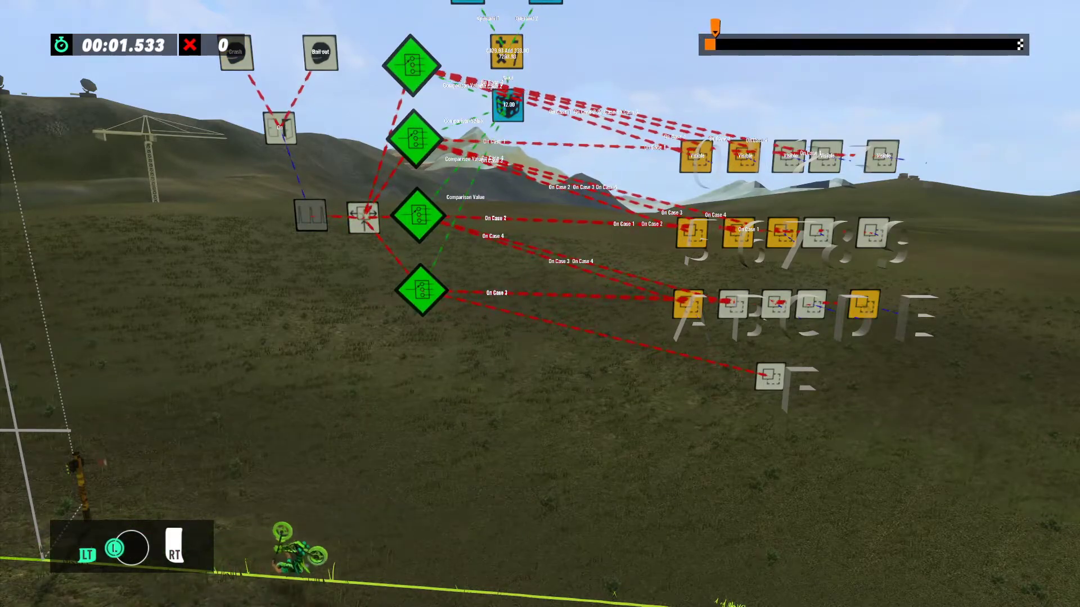
key(Escape)
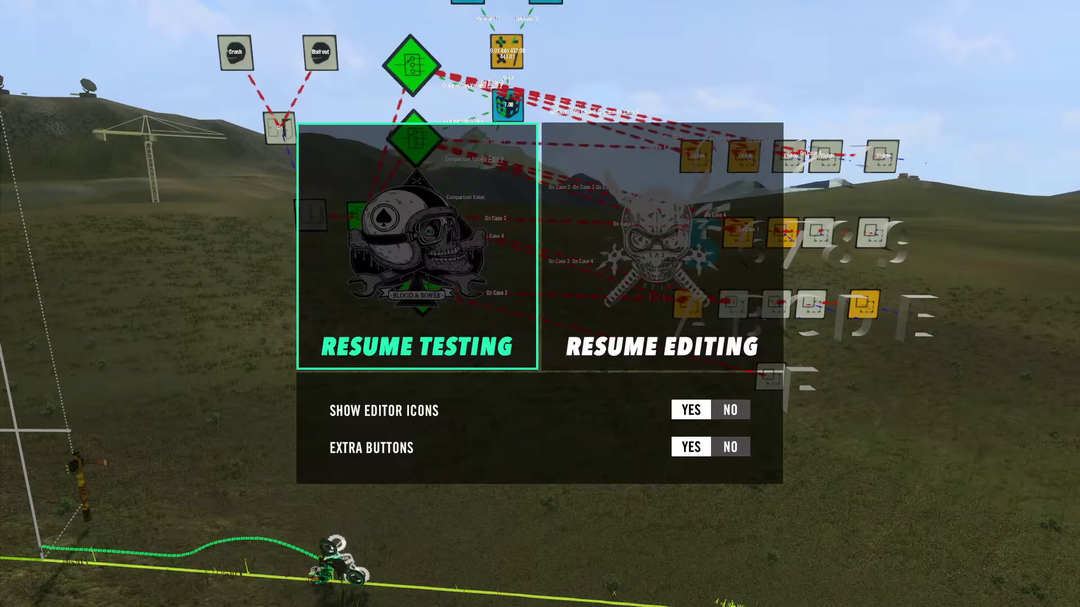
key(Right)
key(Return)
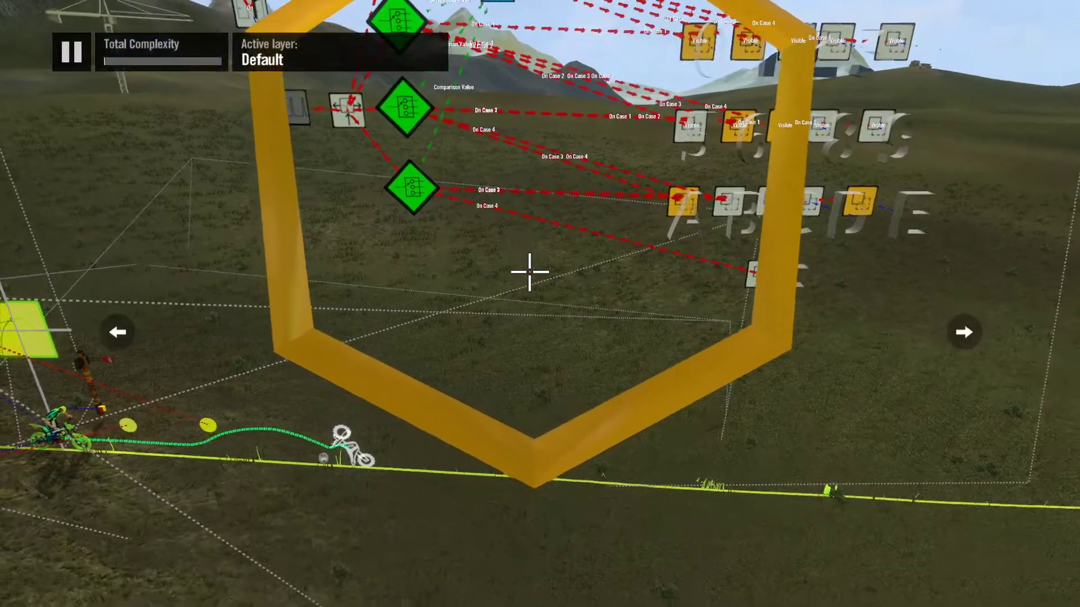
Step: Review the comparison value and case values of the topmost switch filter
scroll(528, 275, down, 5)
scroll(504, 383, up, 5)
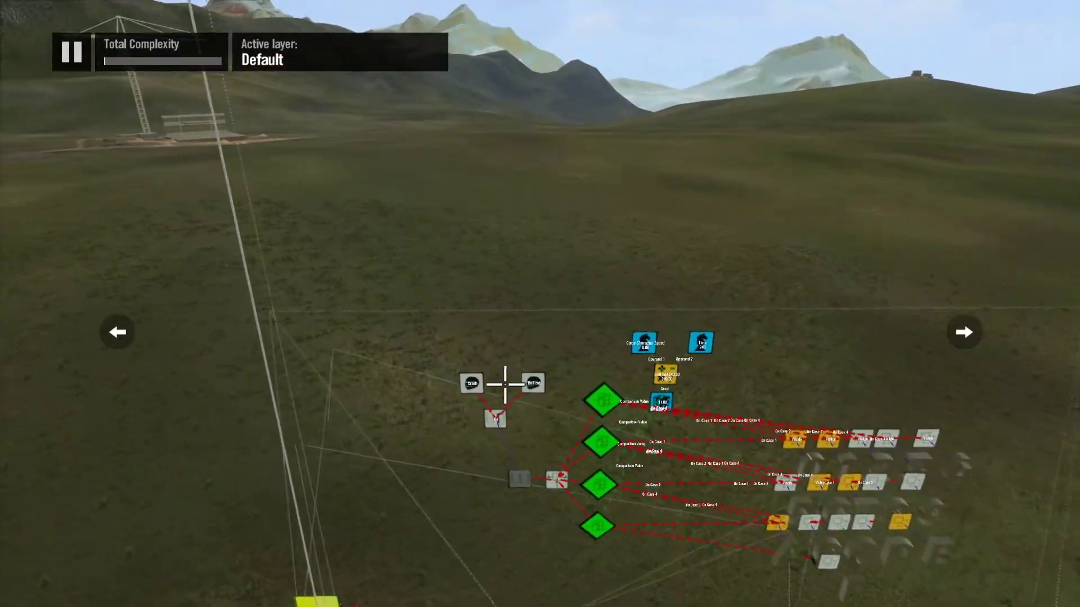
scroll(404, 595, up, 3)
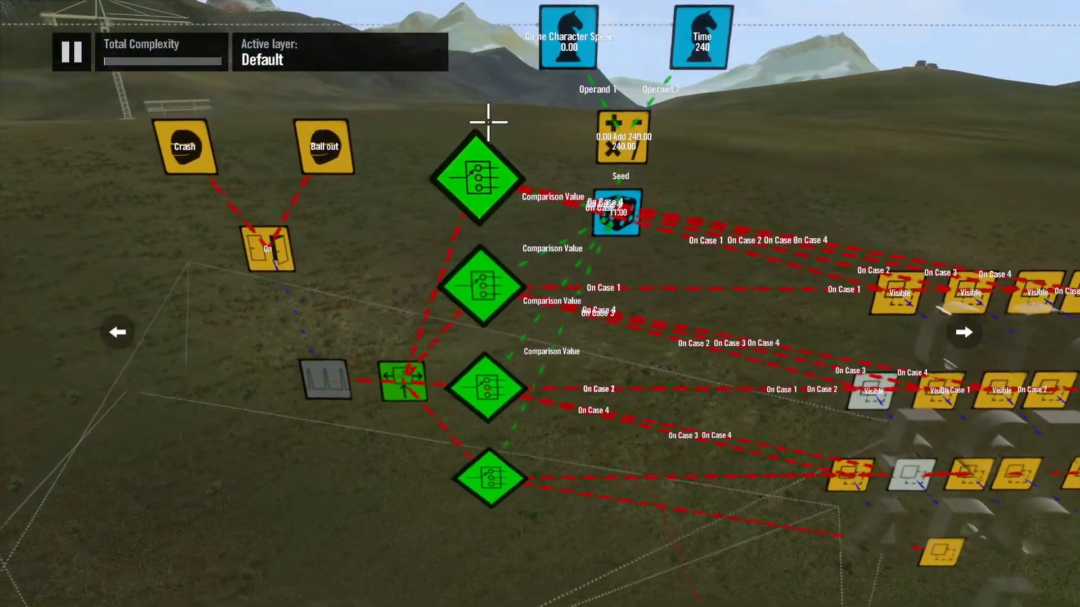
click(488, 155)
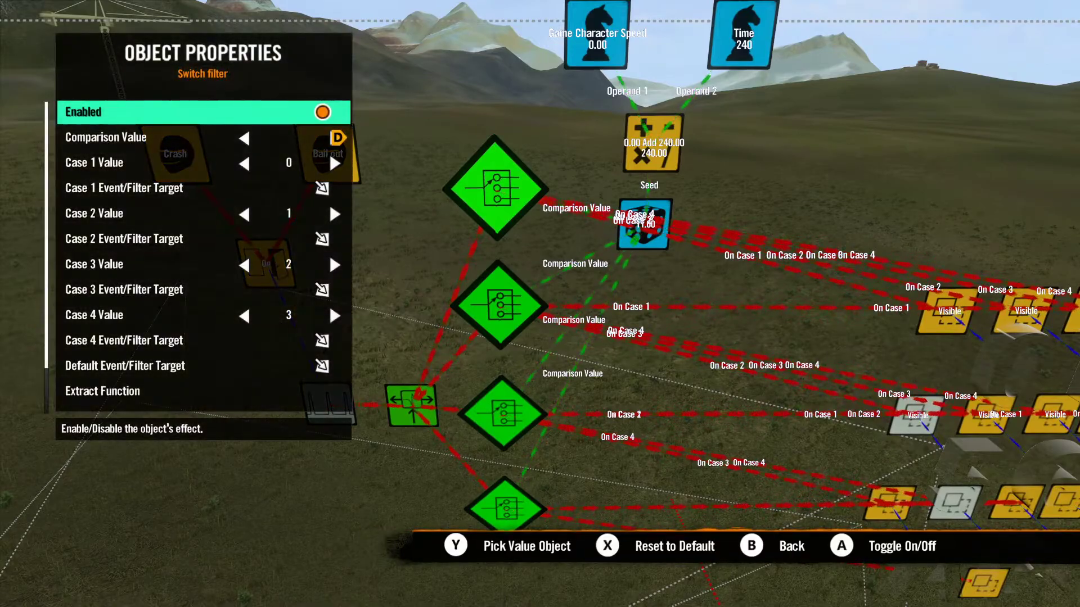
key(Escape)
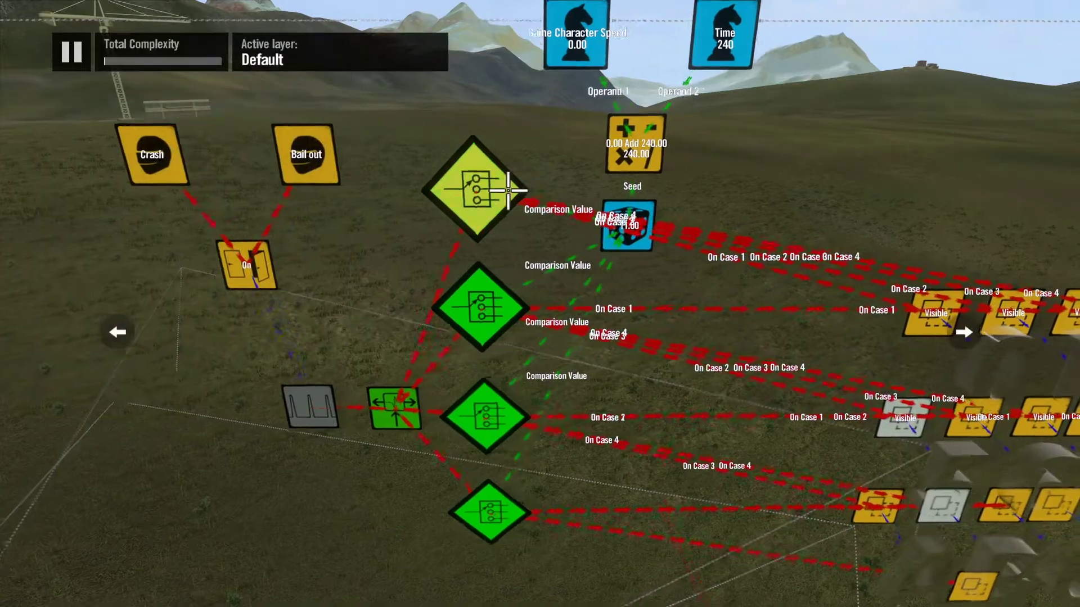
Step: Review the random data source's seed, min, max and interval settings and the Game Character Speed and Time sources feeding its seed
click(594, 239)
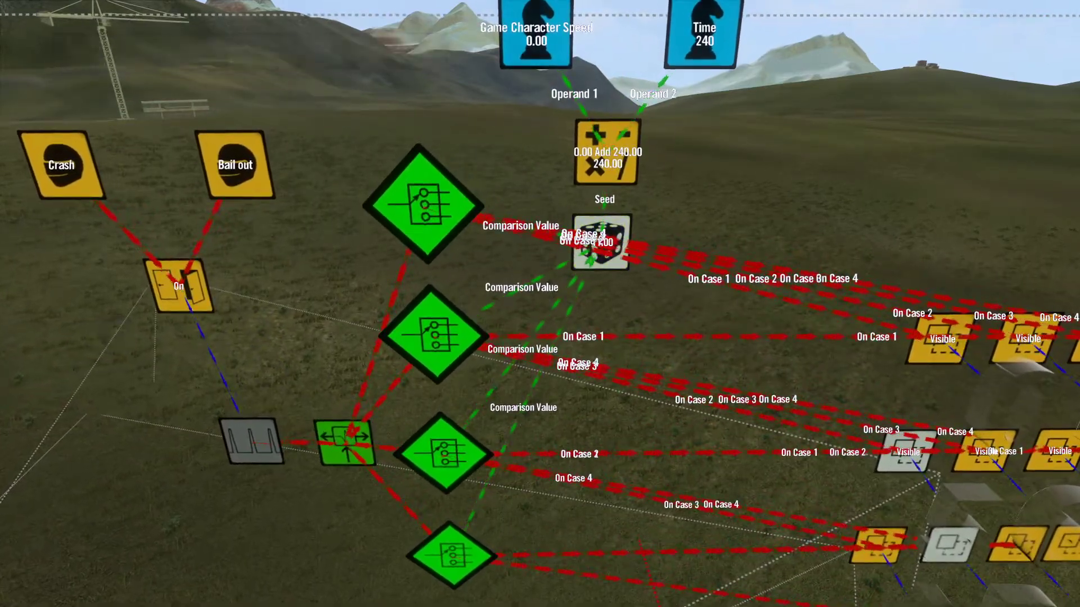
key(Down)
key(Down)
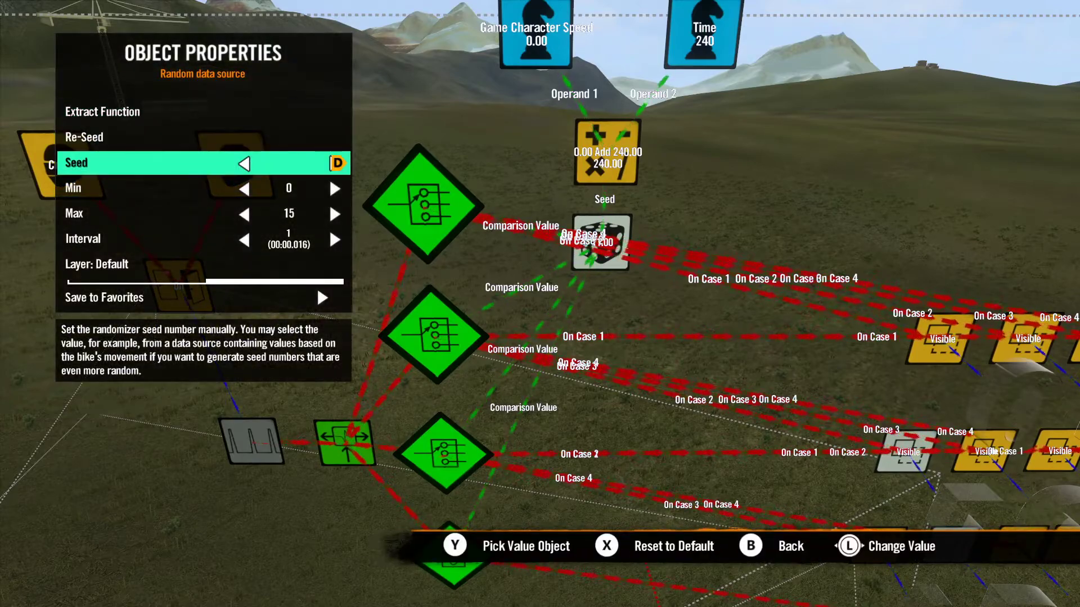
key(Escape)
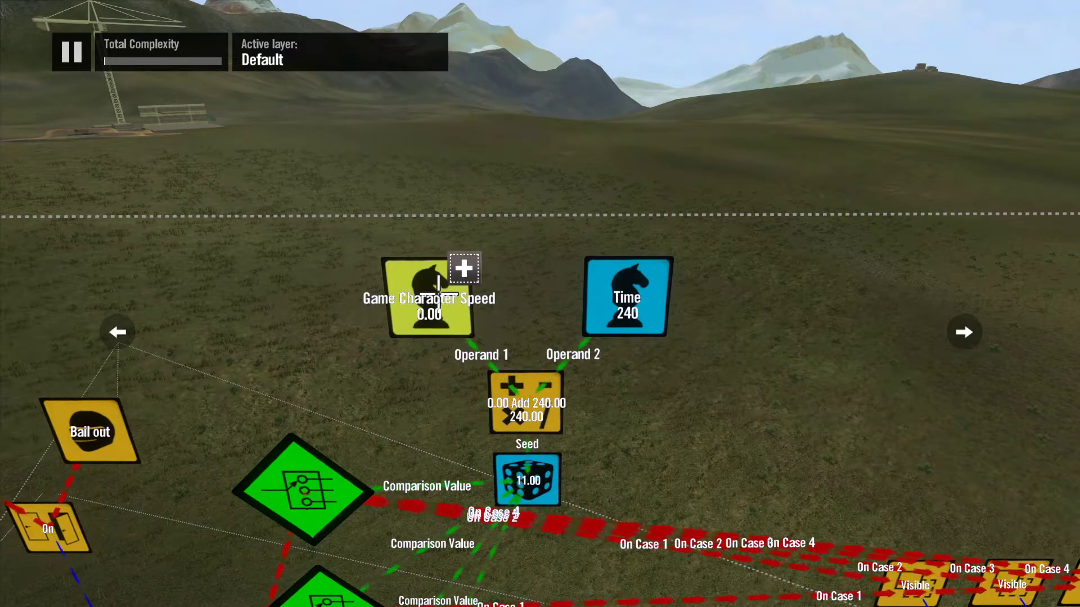
click(619, 296)
mouse_move(619, 296)
mouse_down()
mouse_move(636, 307)
mouse_move(620, 297)
mouse_up()
click(527, 309)
key(Escape)
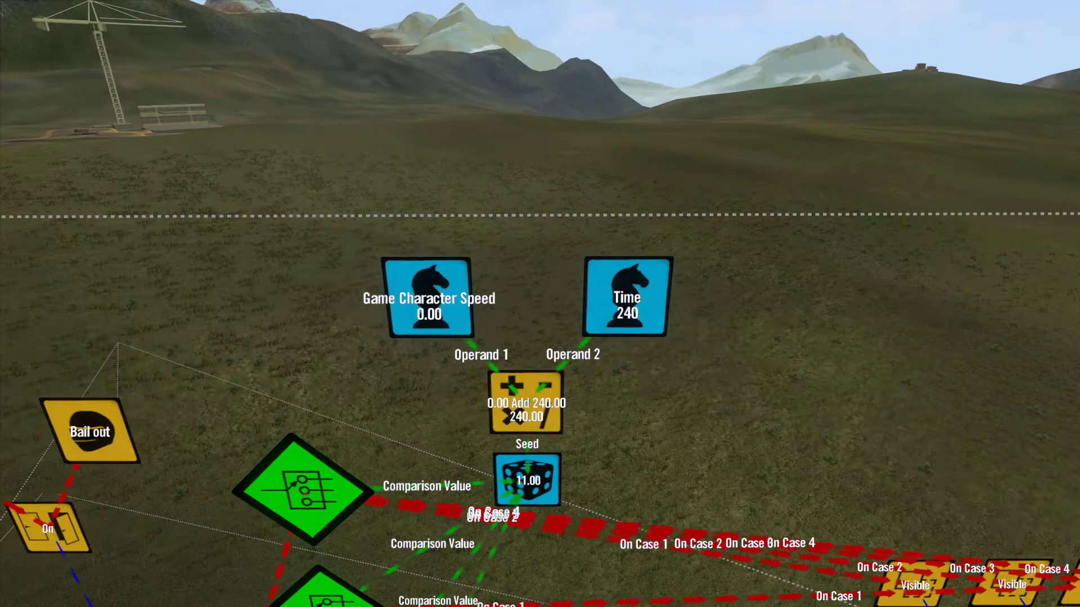
Step: Run another test of the track to check the random character reveal, and return to editing
key(Return)
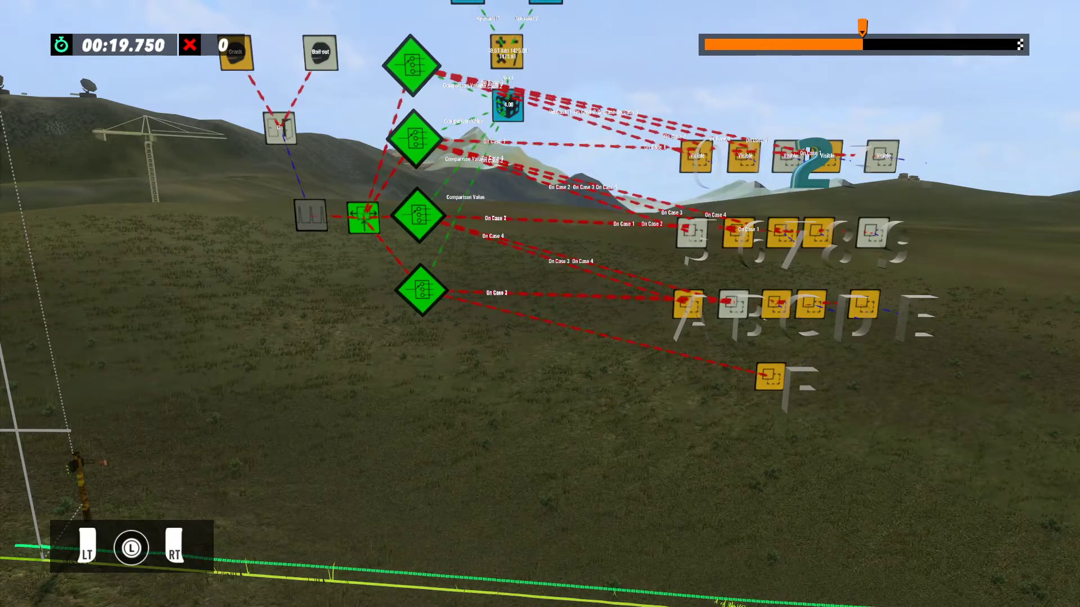
key(Escape)
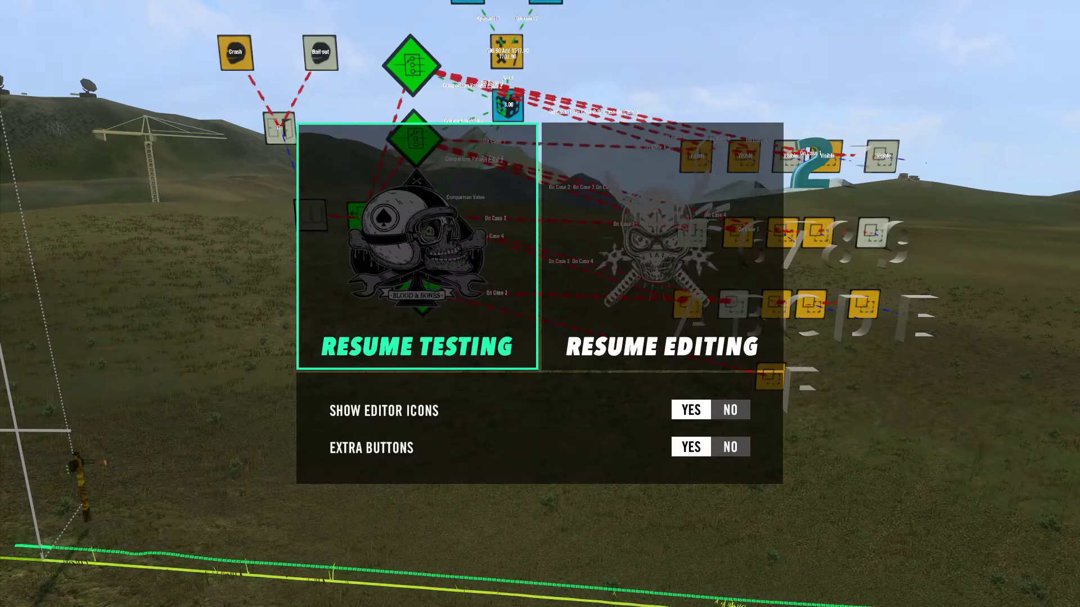
key(Right)
key(Return)
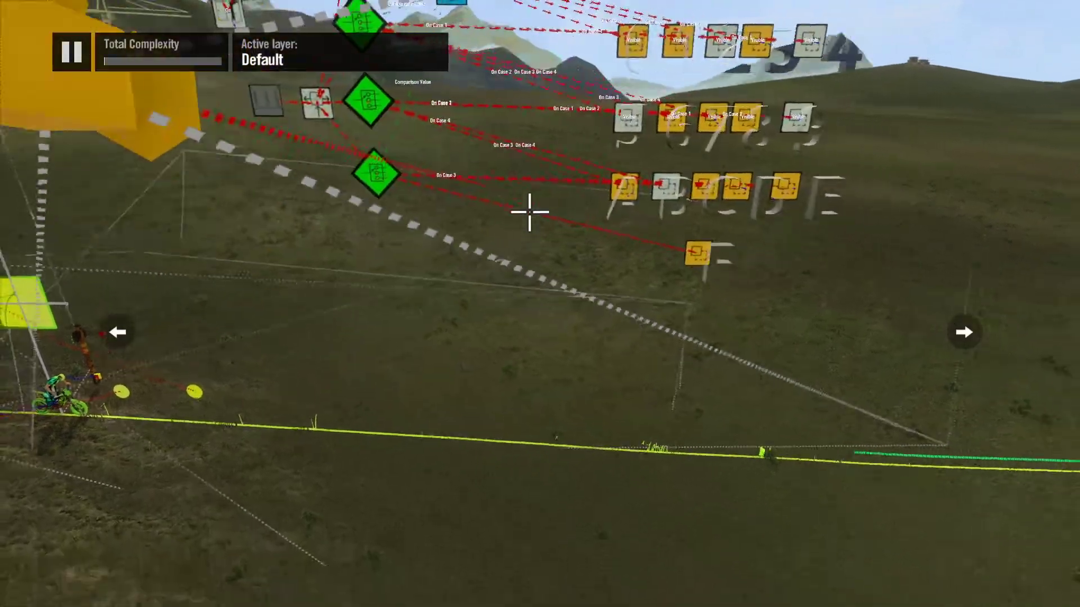